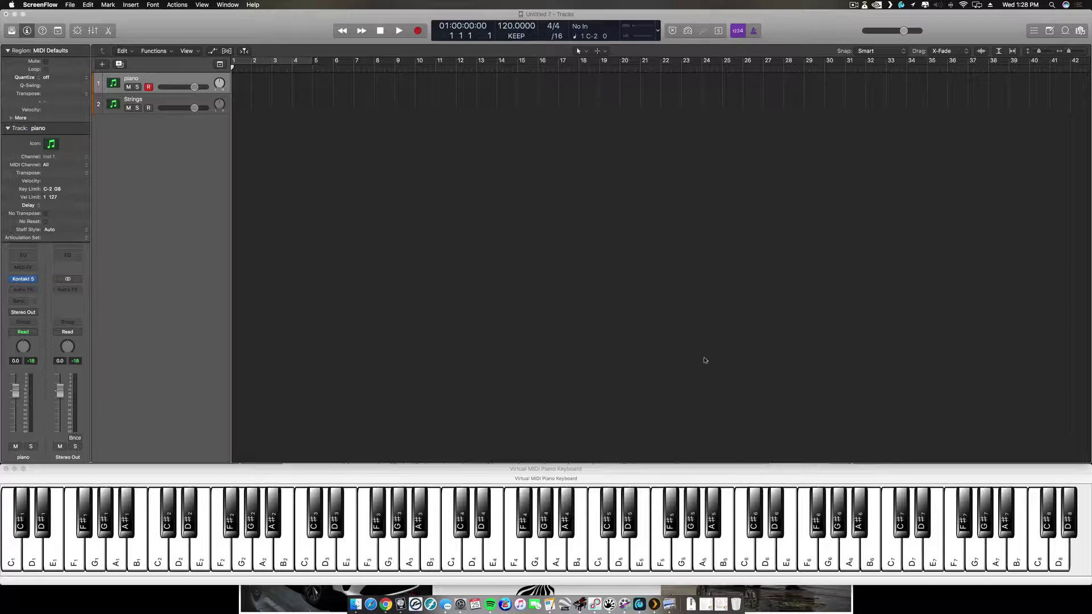
# Bring up the wheel of emotion chart image, examine its emotion categories, and close it.
pyautogui.click(672, 602)
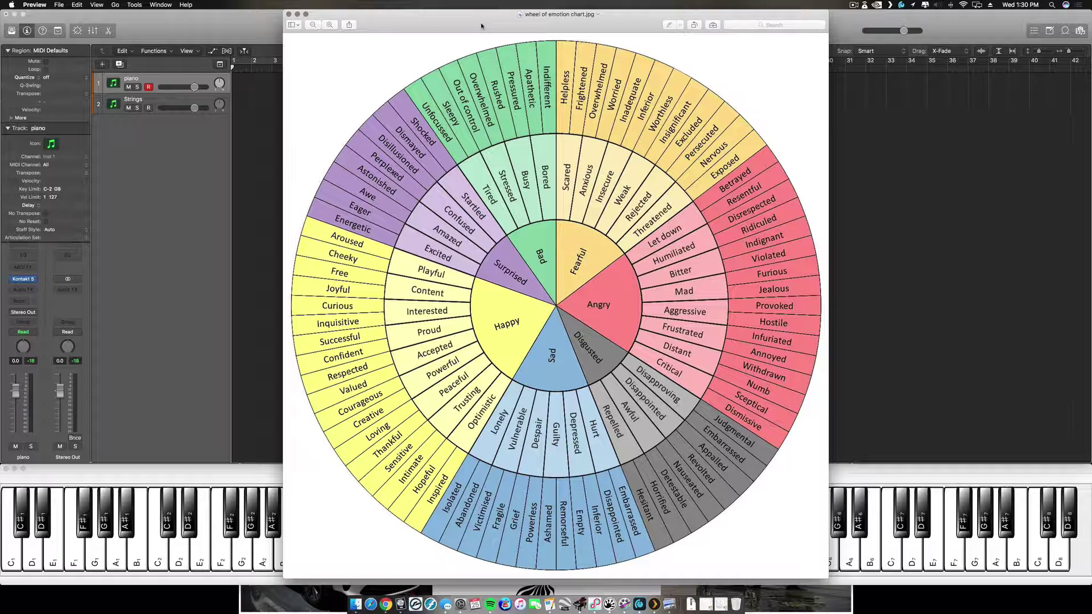
pyautogui.moveTo(481, 25); pyautogui.dragTo(508, 19)
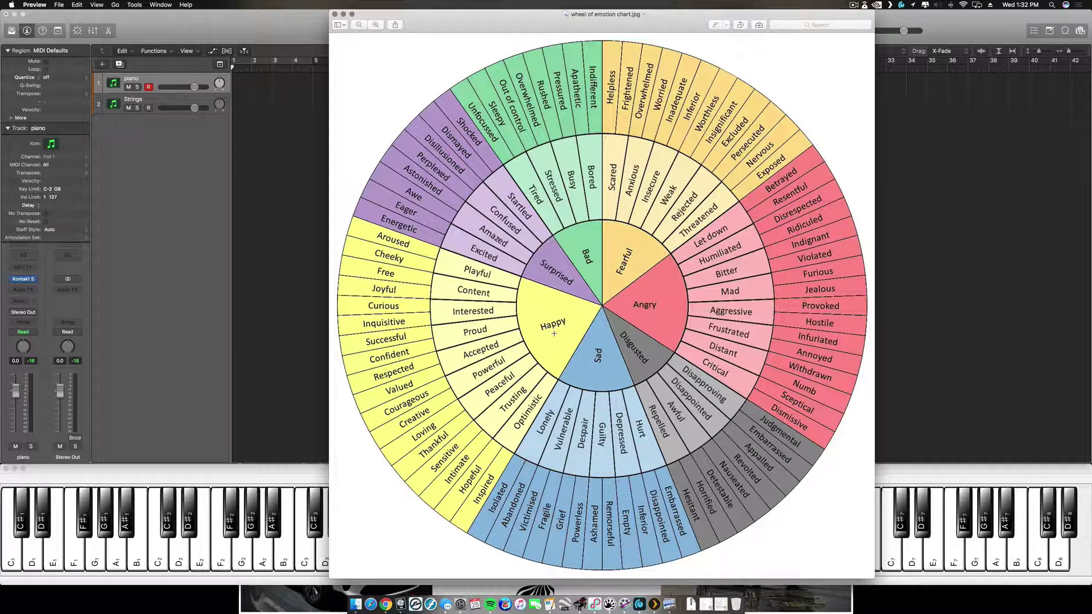
pyautogui.click(267, 209)
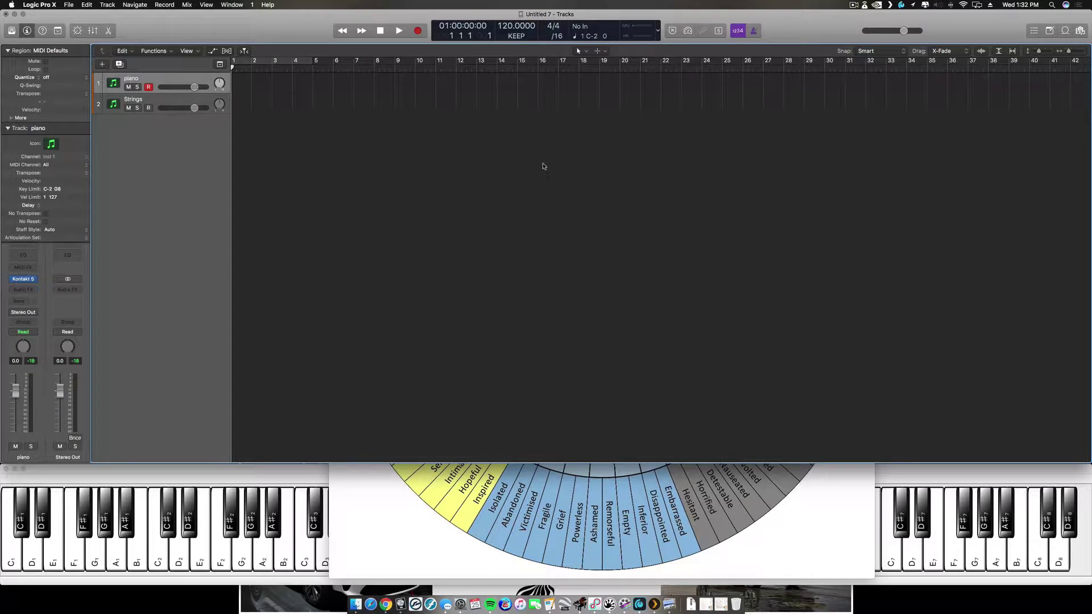
pyautogui.click(411, 512)
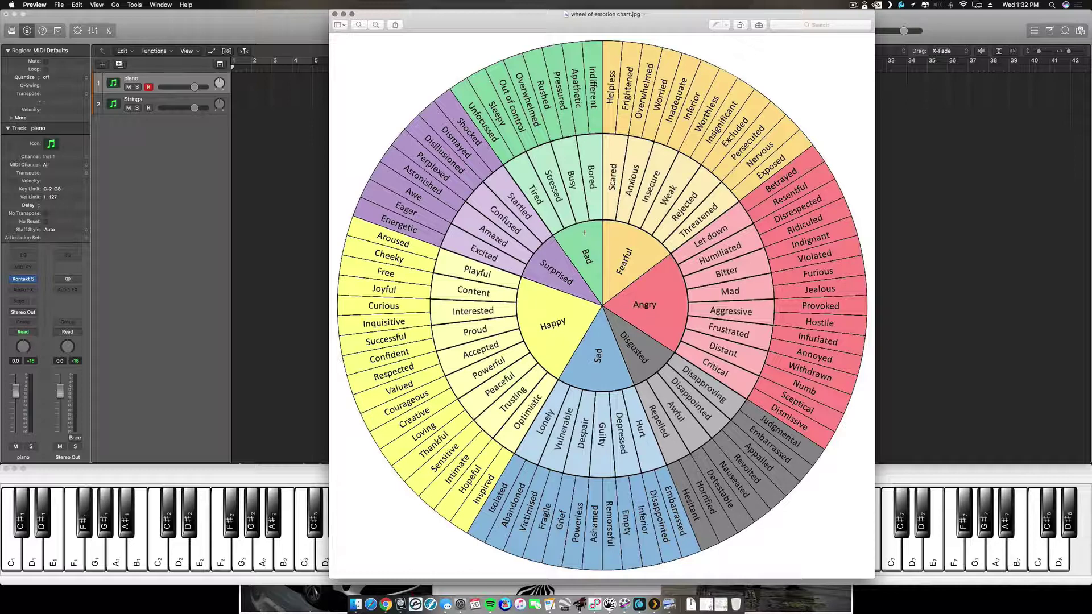
pyautogui.click(335, 14)
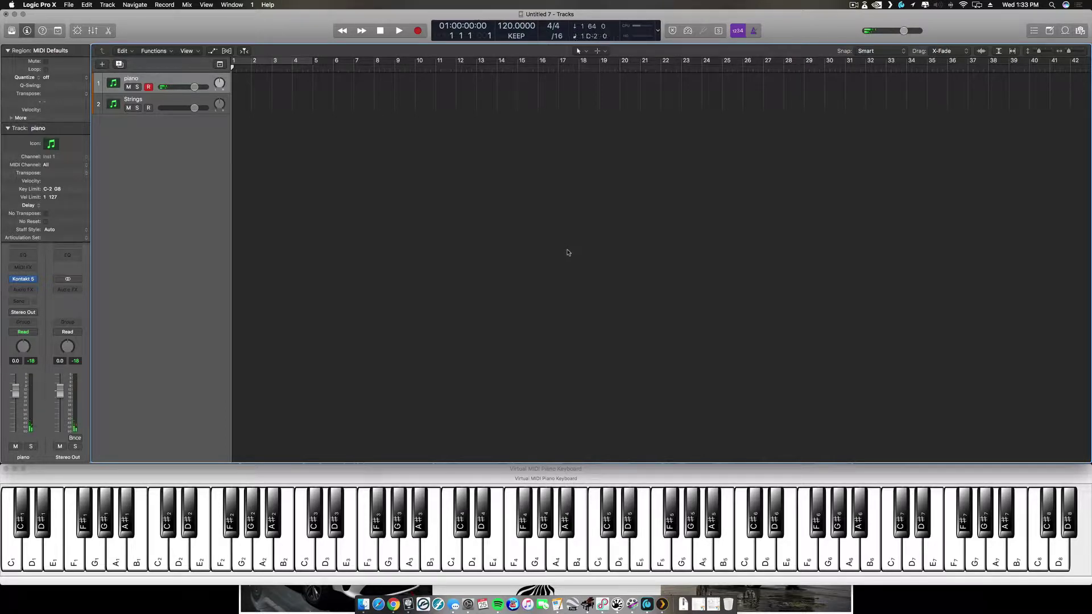
# Play an ascending and descending one-octave C major scale, doubled in octaves, on the piano track.
pyautogui.press('z')
pyautogui.press('q')
pyautogui.press('w')
pyautogui.press('c')
pyautogui.press('e')
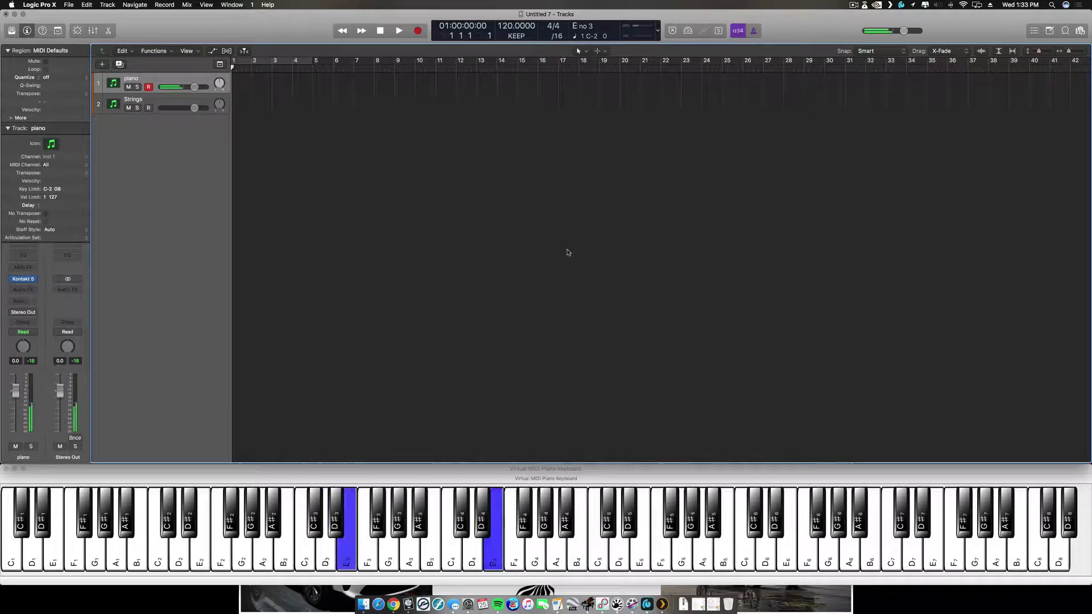
pyautogui.press('v')
pyautogui.press('r')
pyautogui.press('b')
pyautogui.press('t')
pyautogui.press('n')
pyautogui.press('y')
pyautogui.press('m')
pyautogui.press('u')
pyautogui.press(',')
pyautogui.press('i')
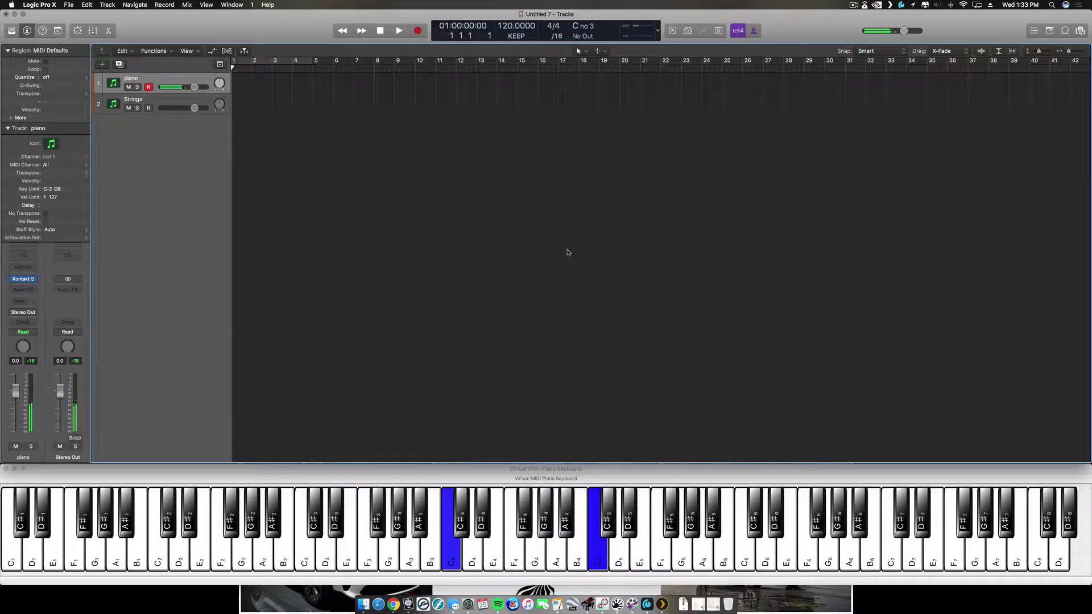
pyautogui.press('m')
pyautogui.press('u')
pyautogui.press('n')
pyautogui.press('y')
pyautogui.press('b')
pyautogui.press('t')
pyautogui.press('v')
pyautogui.press('r')
pyautogui.press('c')
pyautogui.press('e')
pyautogui.press('x')
pyautogui.press('w')
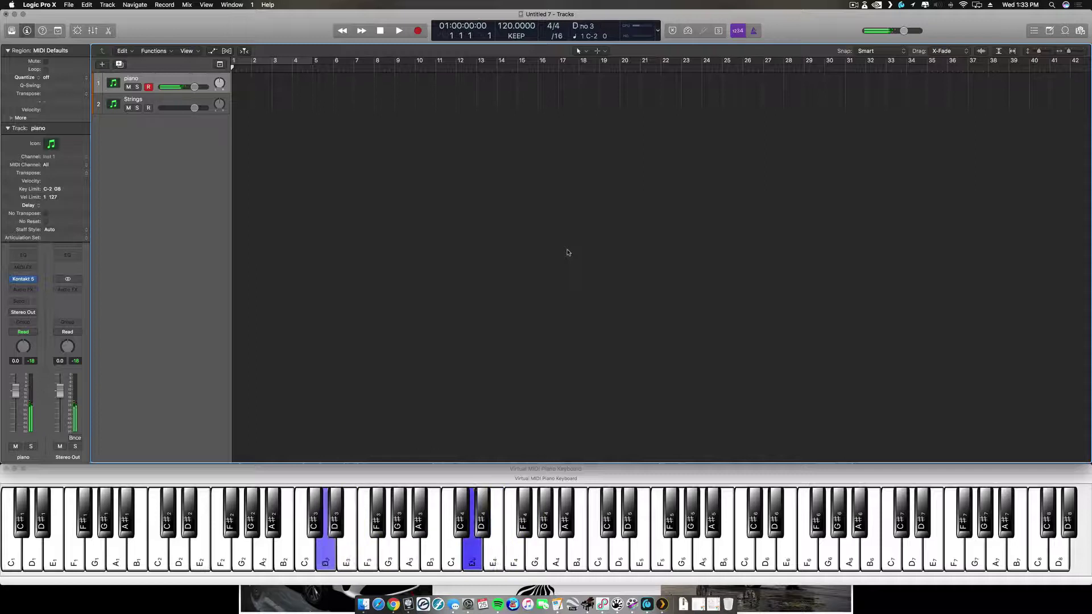
pyautogui.press('z')
pyautogui.press('q')
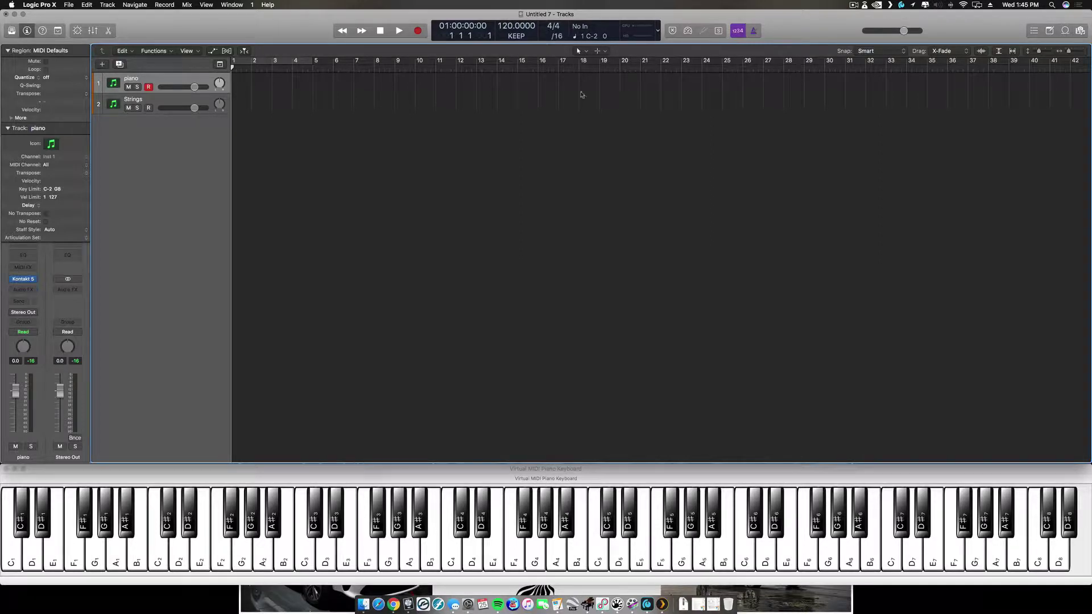
# Set the project tempo to 72 BPM, turn on the metronome and play a few bars of the click.
pyautogui.click(418, 31)
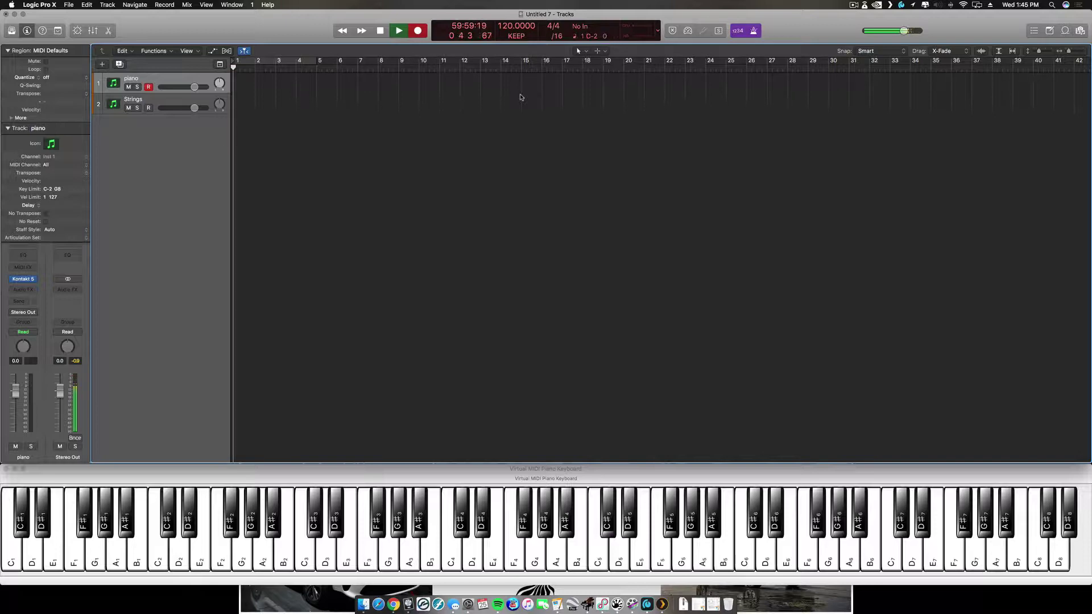
pyautogui.press('space')
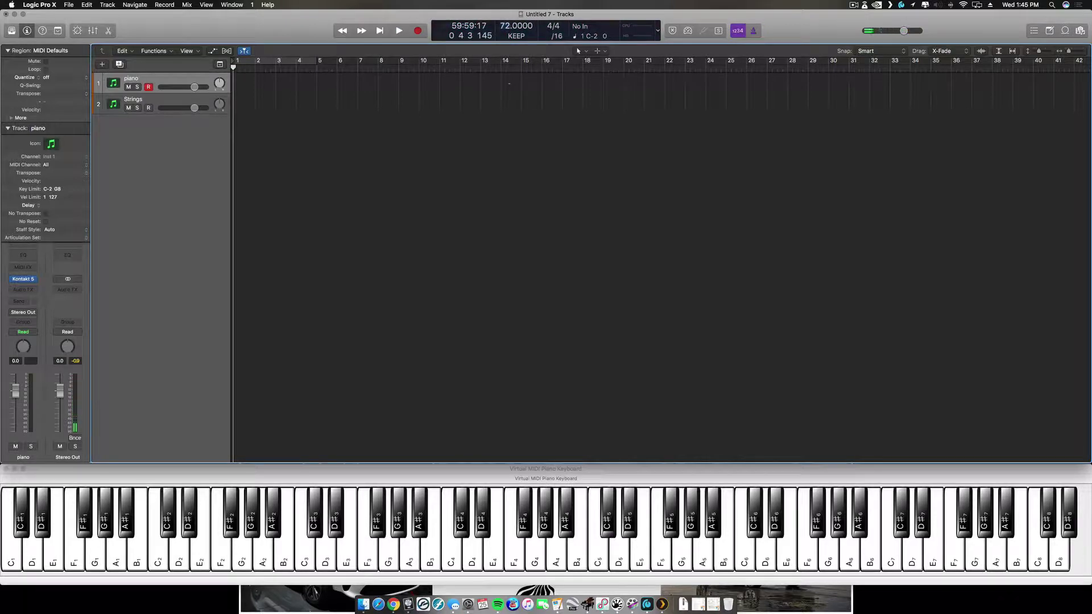
pyautogui.click(754, 30)
pyautogui.press('space')
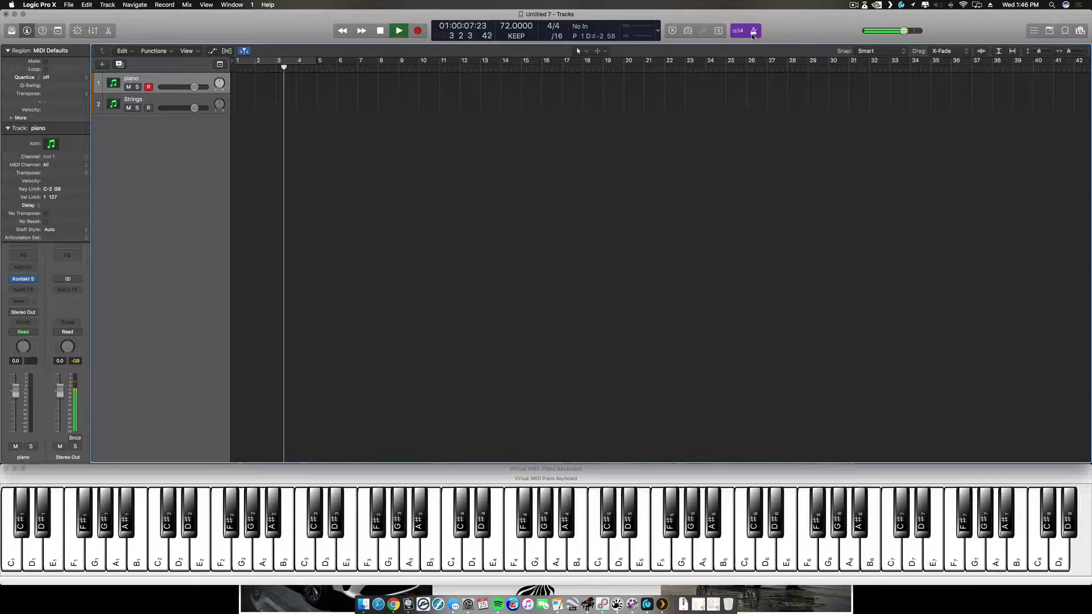
pyautogui.press('space')
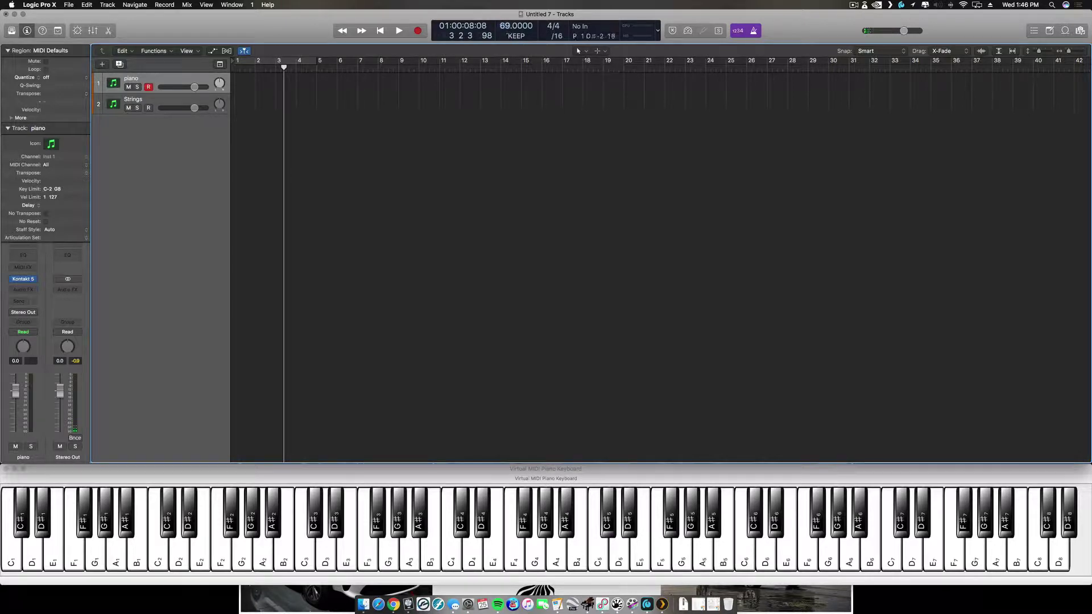
# Lower the project tempo to 68 BPM and check the metronome click from the beginning of the project.
pyautogui.click(343, 31)
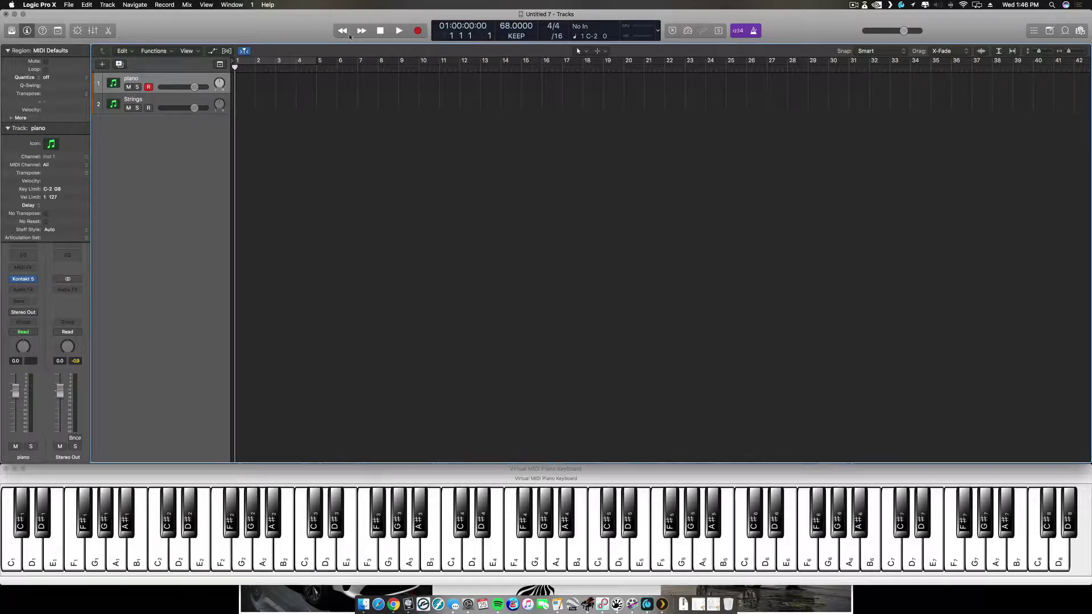
pyautogui.click(397, 31)
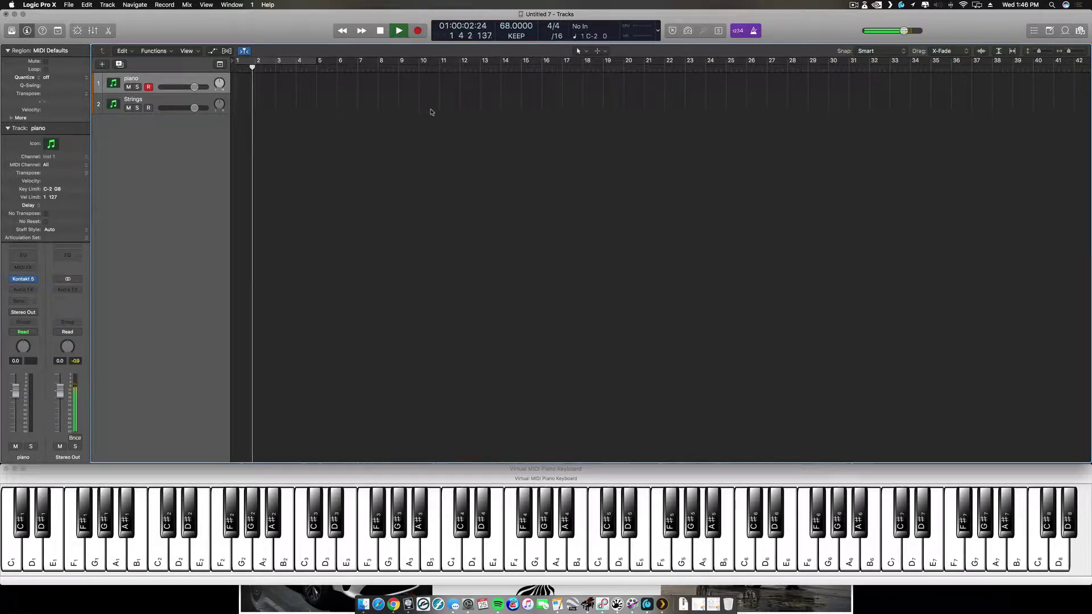
pyautogui.press('space')
pyautogui.click(380, 31)
pyautogui.press('space')
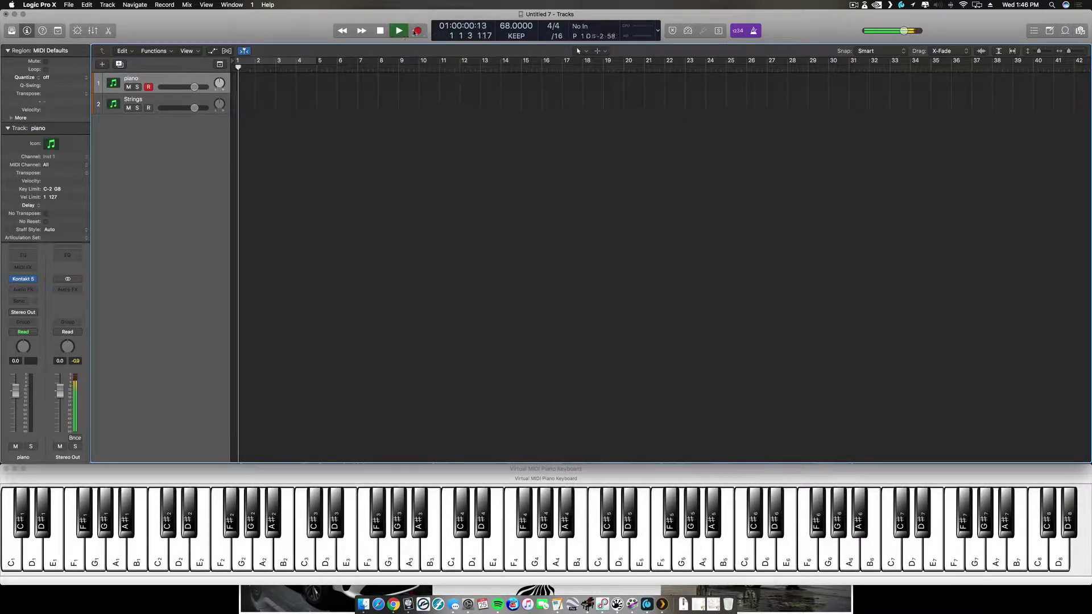
pyautogui.click(380, 31)
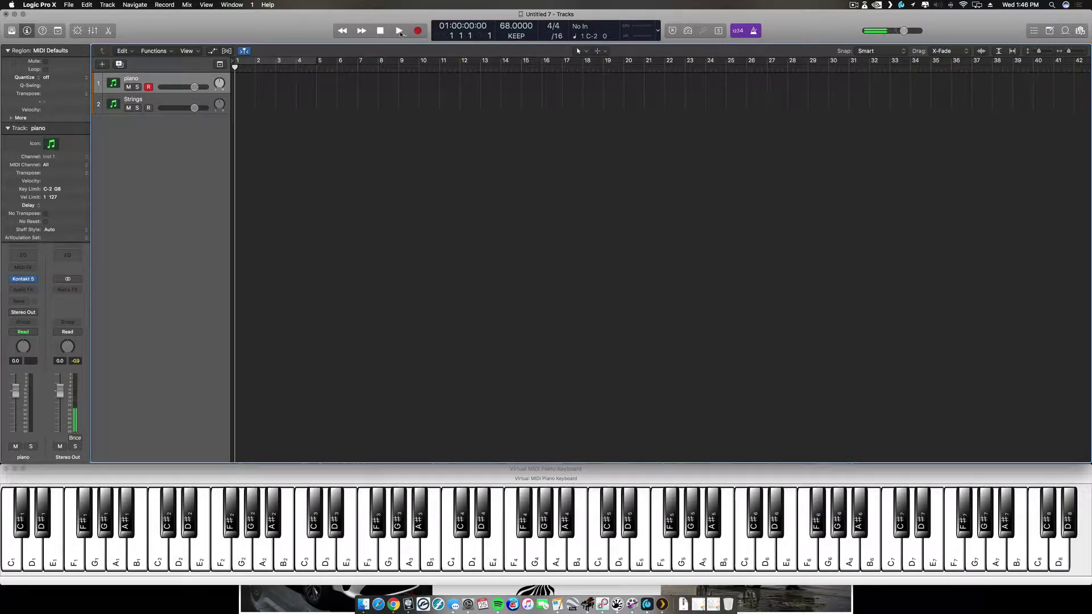
# Record a trial piano take of about eight bars from bar 1, discard it and return to the start.
pyautogui.click(419, 32)
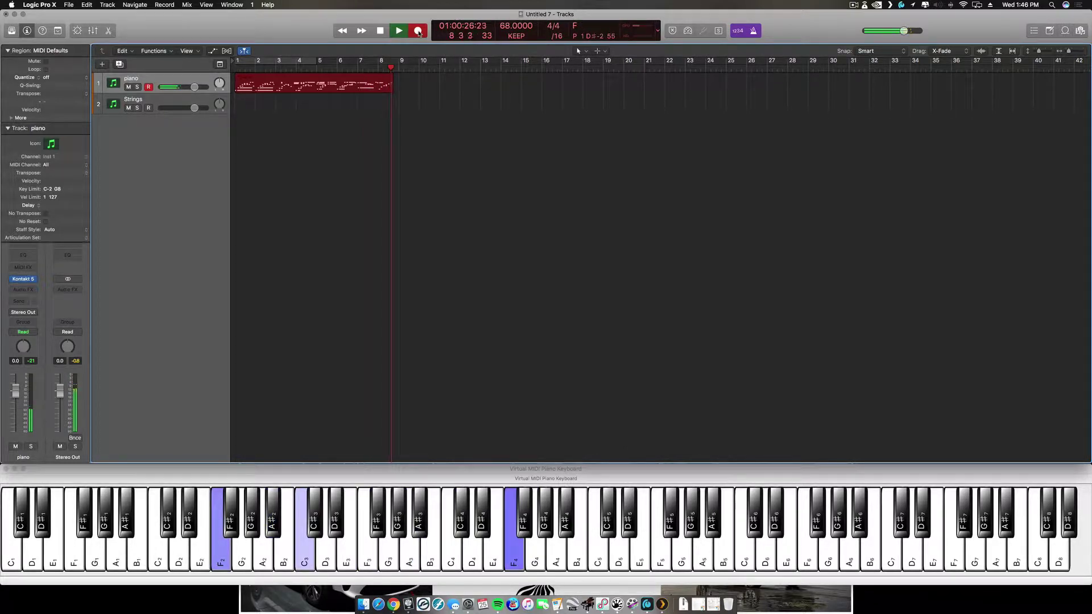
pyautogui.click(419, 32)
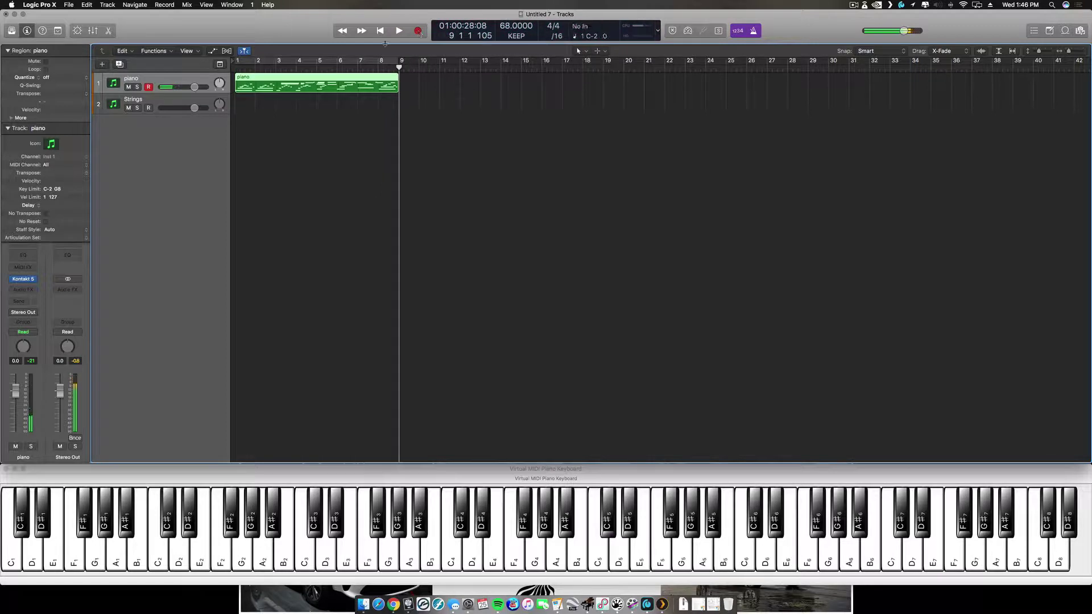
pyautogui.press('Delete')
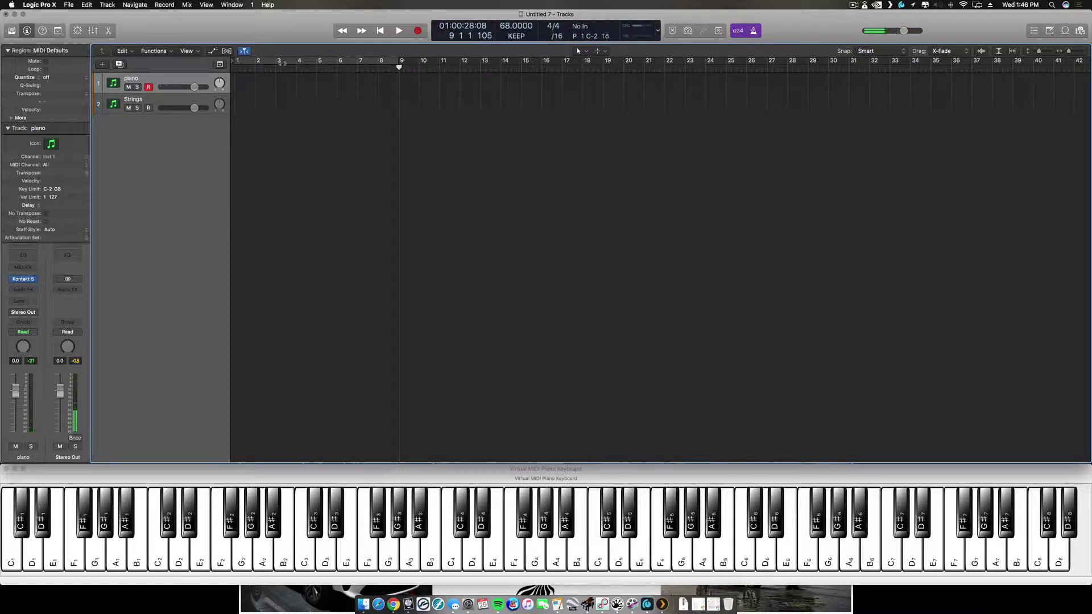
pyautogui.click(360, 33)
pyautogui.click(343, 31)
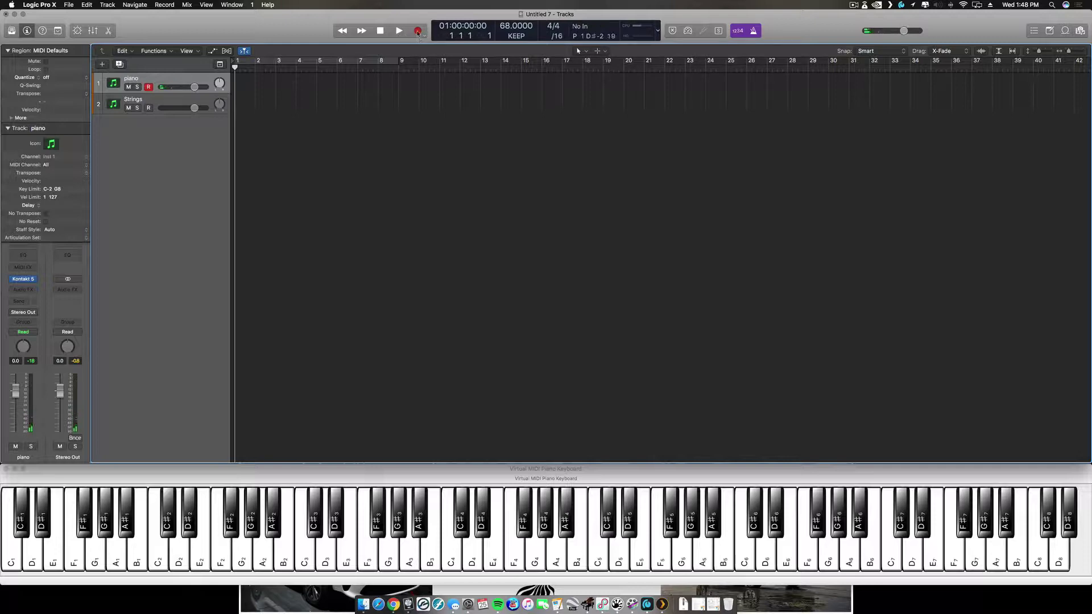
# Record a second piano take from bar 1 into bar 8 and delete its region.
pyautogui.click(418, 31)
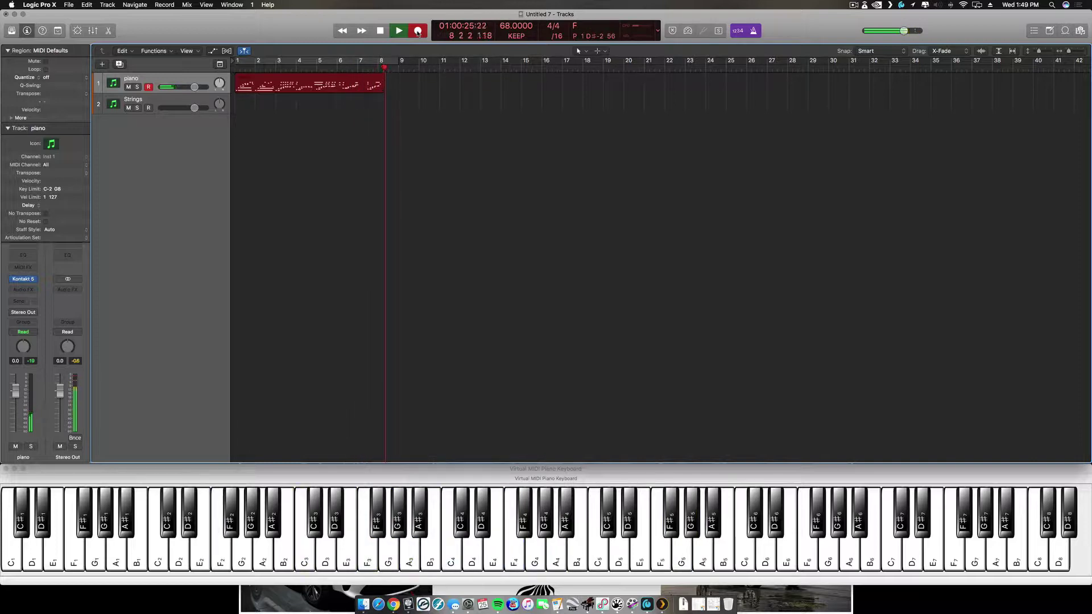
pyautogui.click(418, 32)
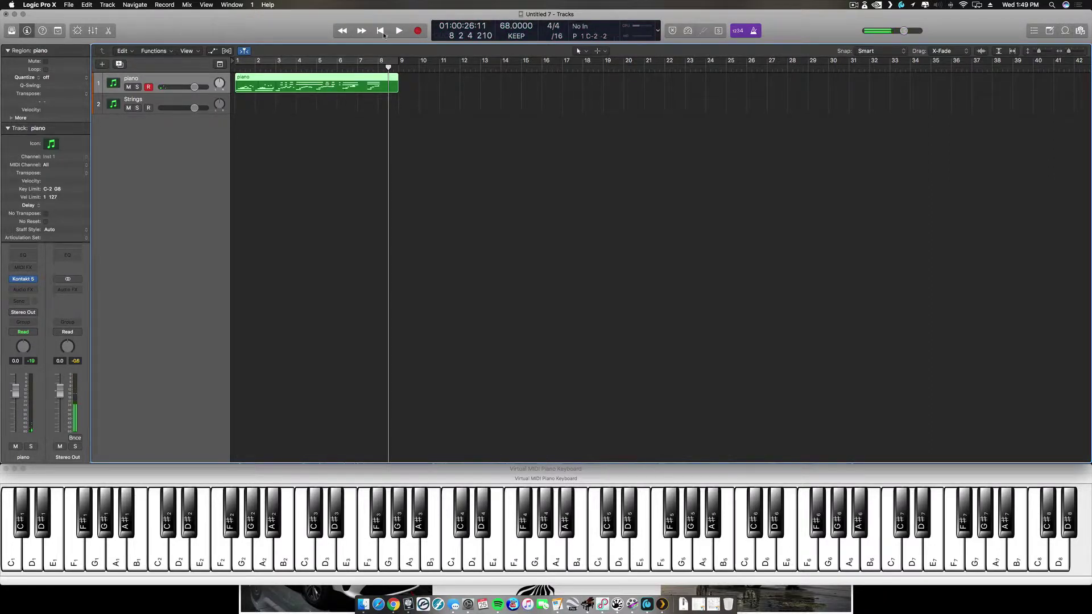
pyautogui.press('Delete')
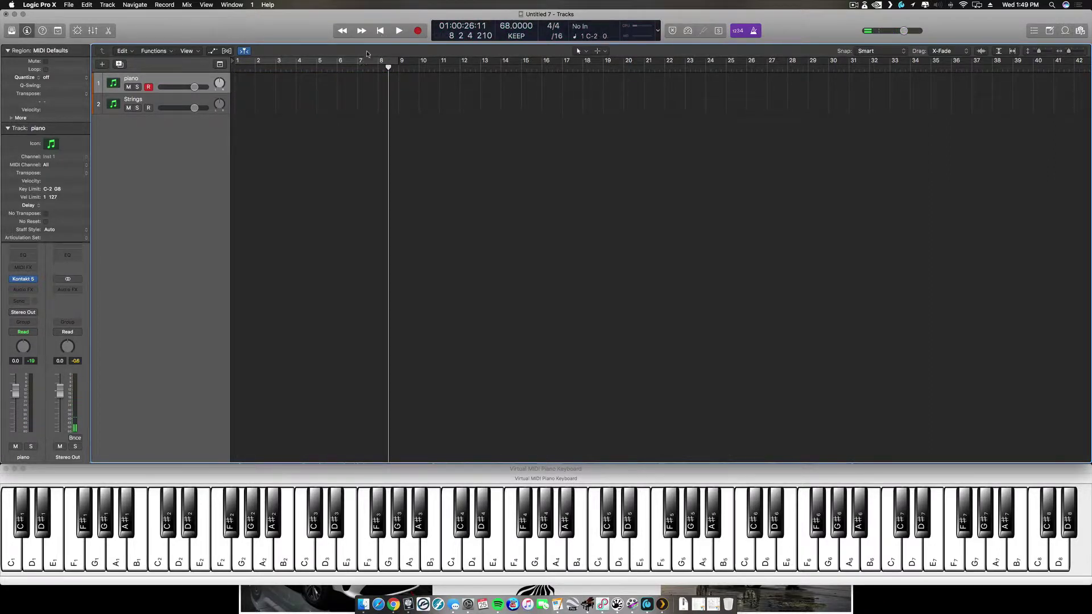
# Perform the piano part to the click from the project start and capture it as a region from bar 3 to bar 22.
pyautogui.click(344, 31)
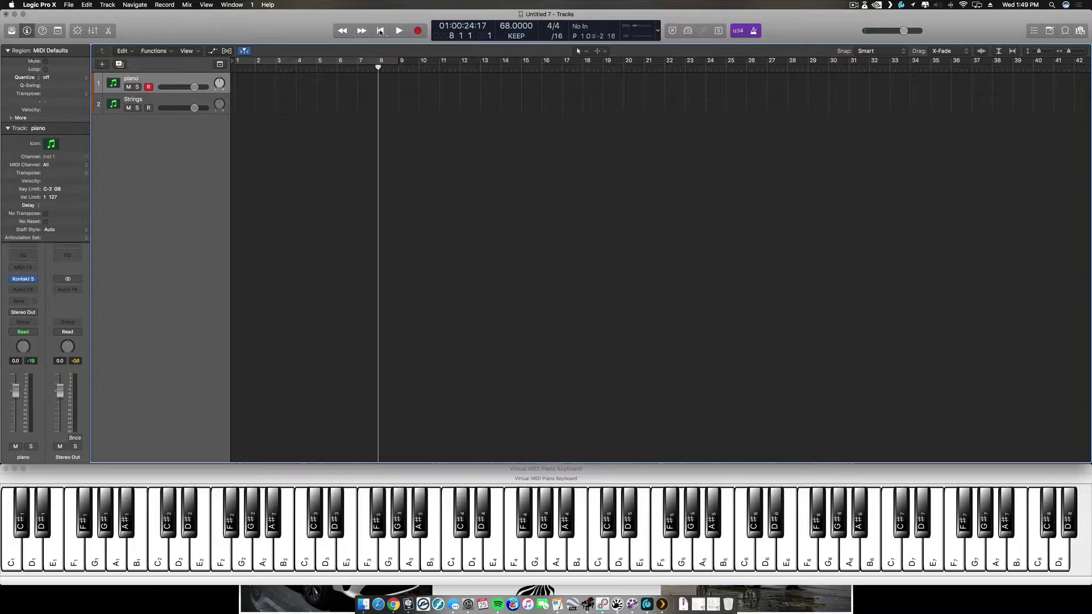
pyautogui.click(381, 31)
pyautogui.click(399, 31)
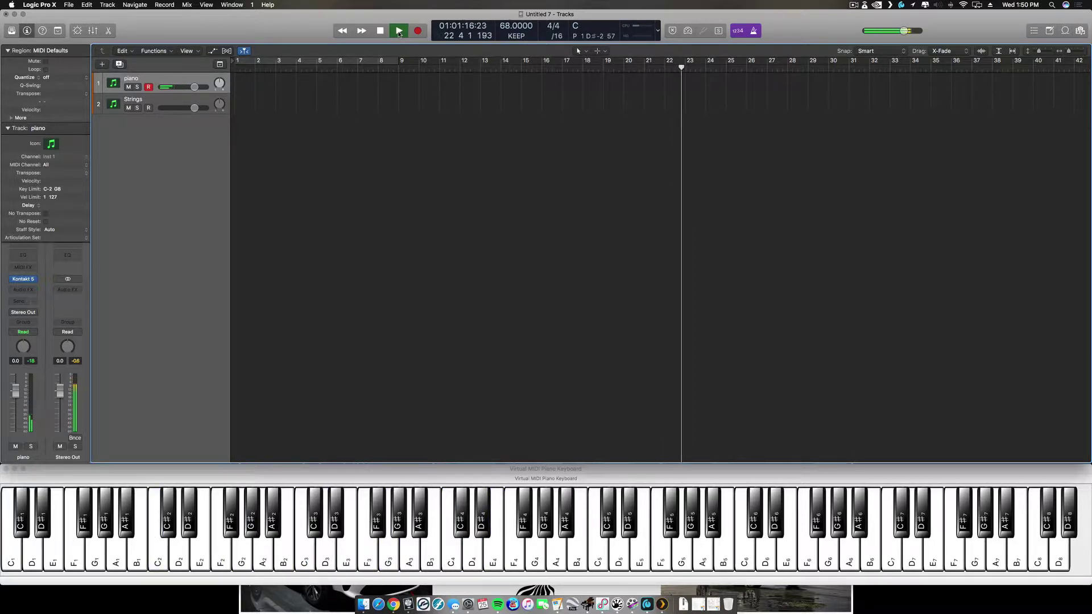
pyautogui.click(399, 32)
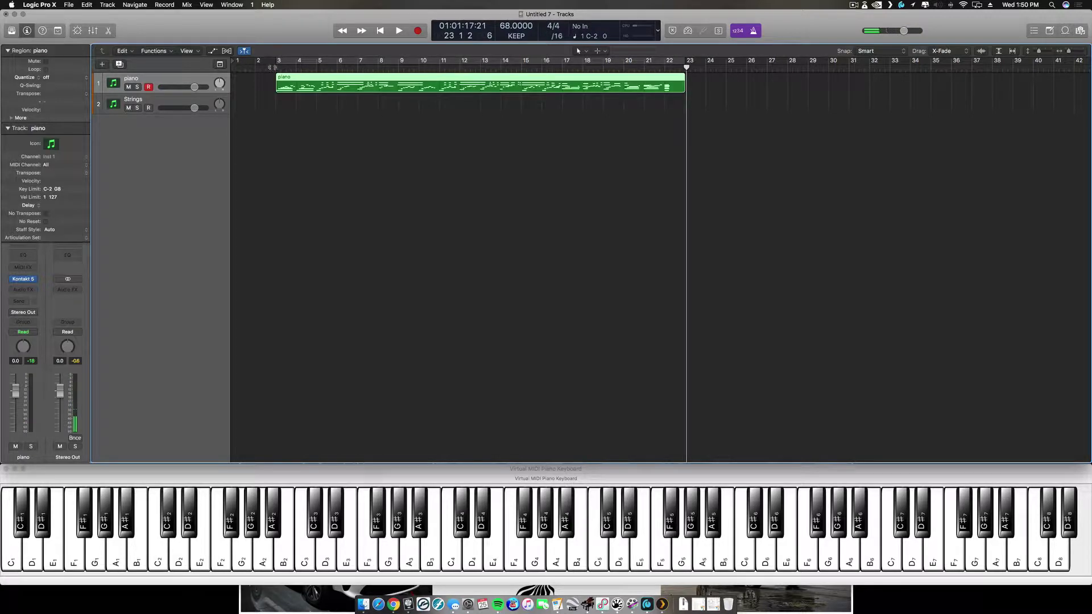
# Play the piano region back from about the middle of bar 6 and open its notes in an enlarged Piano Roll.
pyautogui.click(353, 68)
pyautogui.press('space')
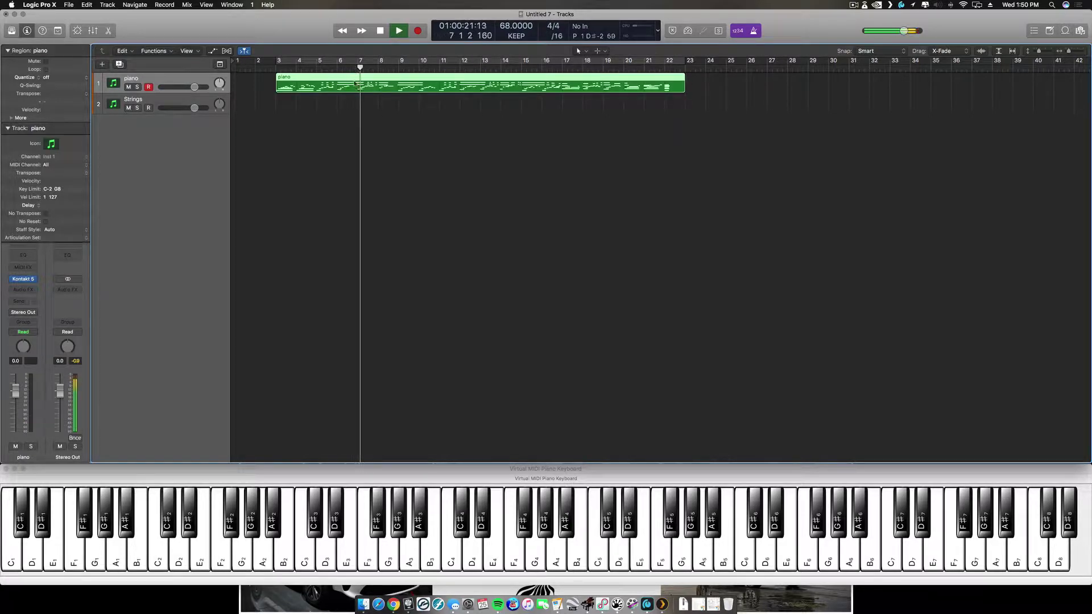
pyautogui.press('e')
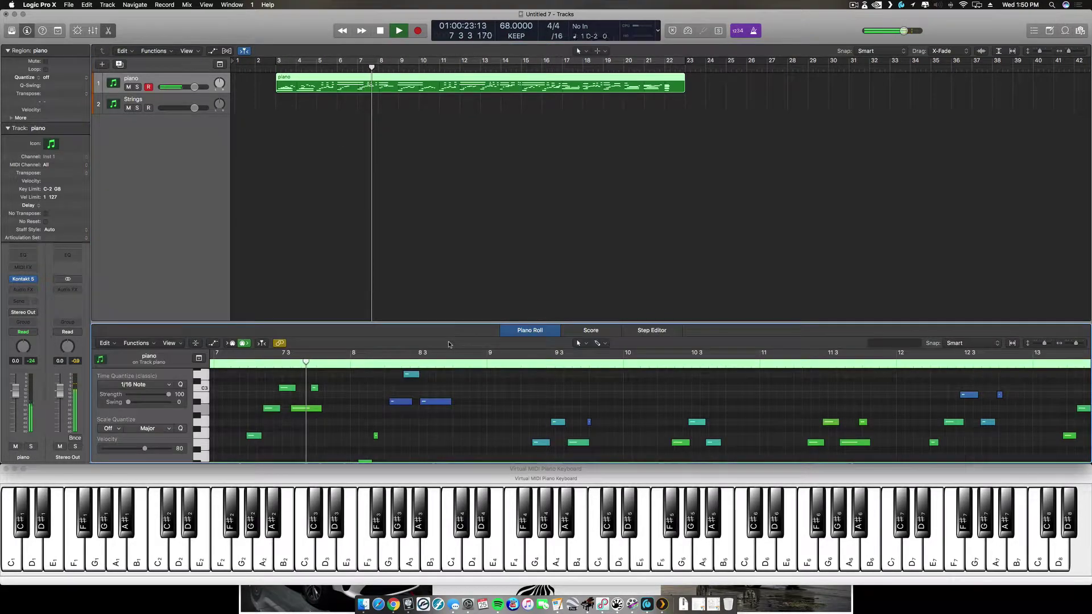
pyautogui.moveTo(466, 322); pyautogui.dragTo(462, 180)
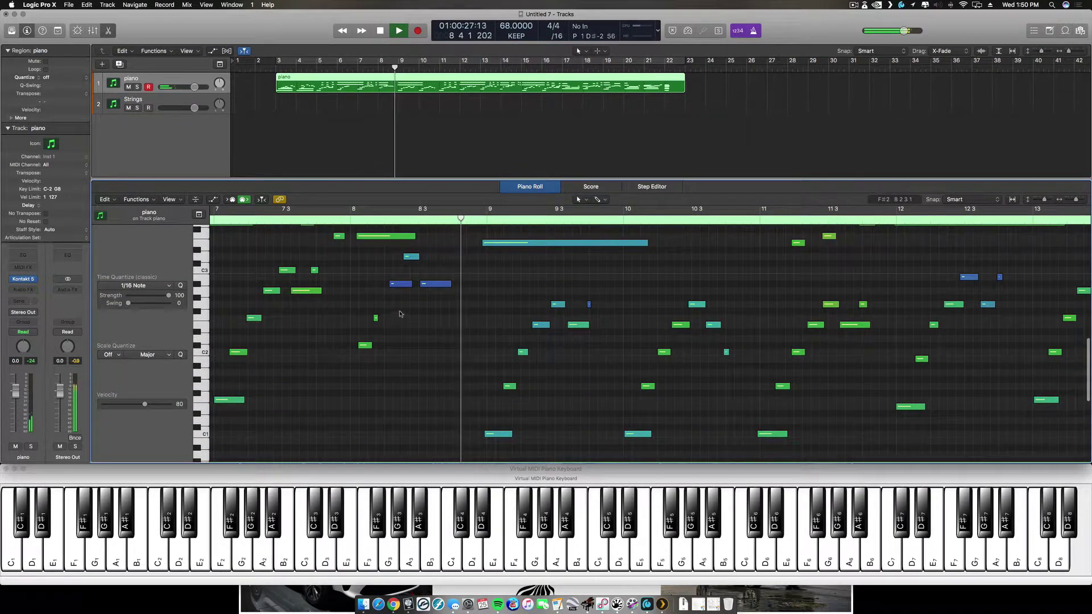
# Lower the D3 note just before beat 3 of bar 8 to C3 and play the passage back from bar 7.
pyautogui.click(317, 221)
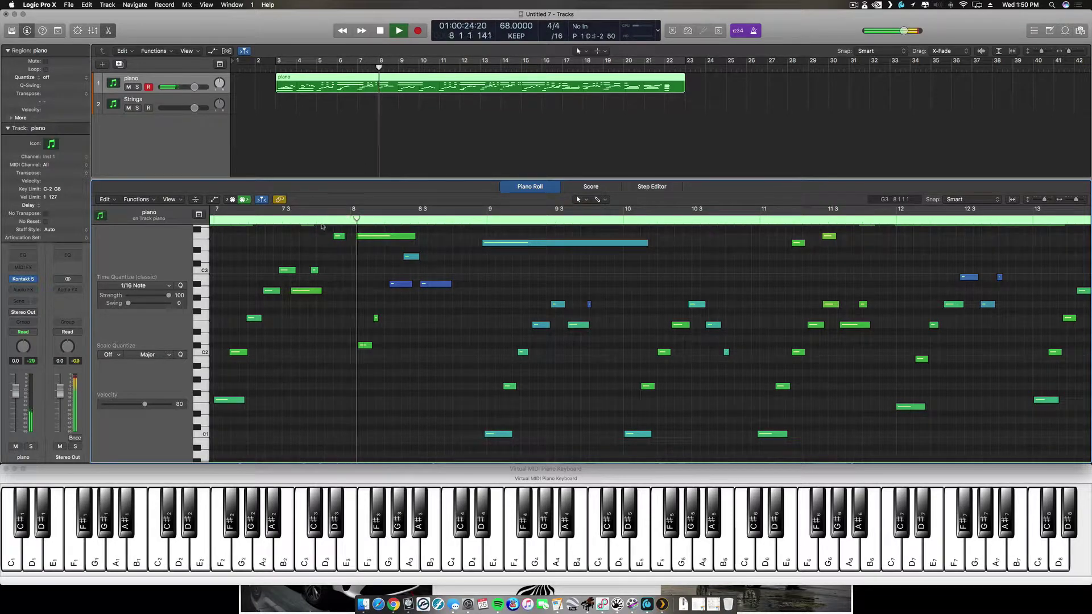
pyautogui.press('space')
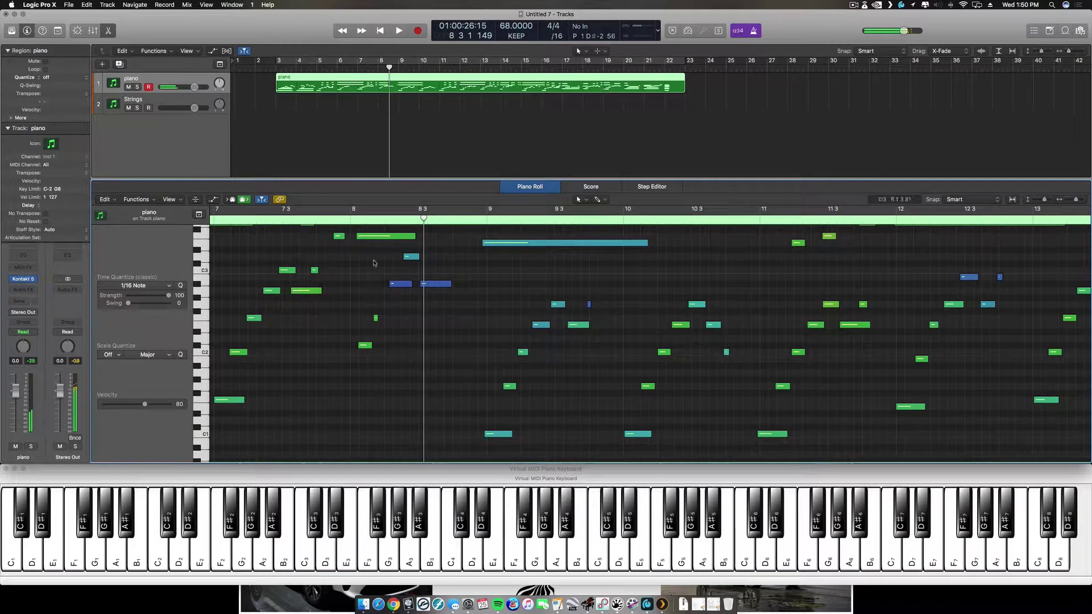
pyautogui.click(411, 257)
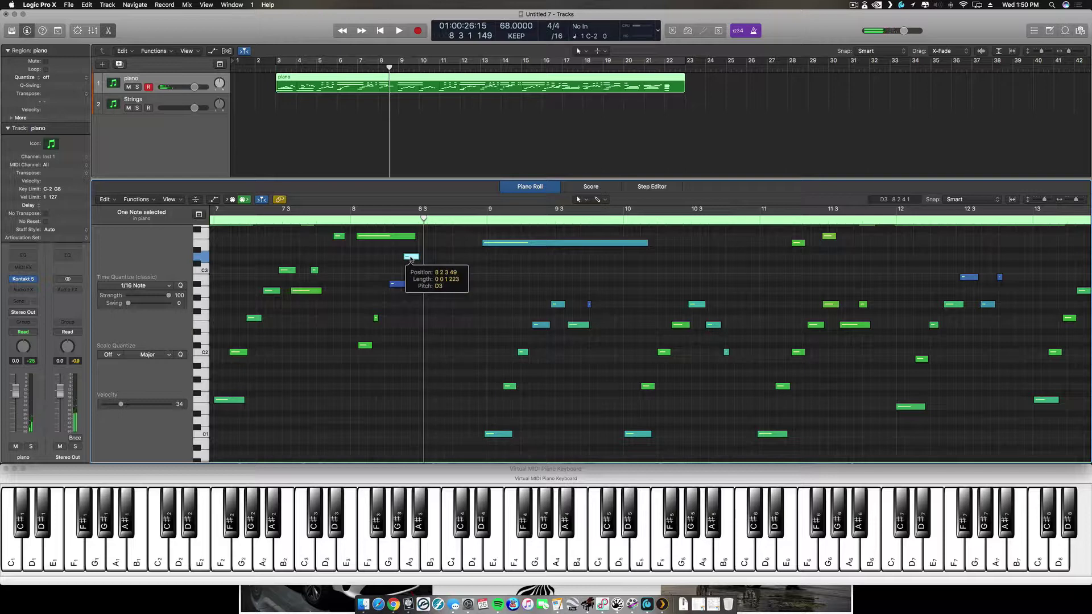
pyautogui.moveTo(411, 260); pyautogui.dragTo(410, 273)
pyautogui.doubleClick(321, 219)
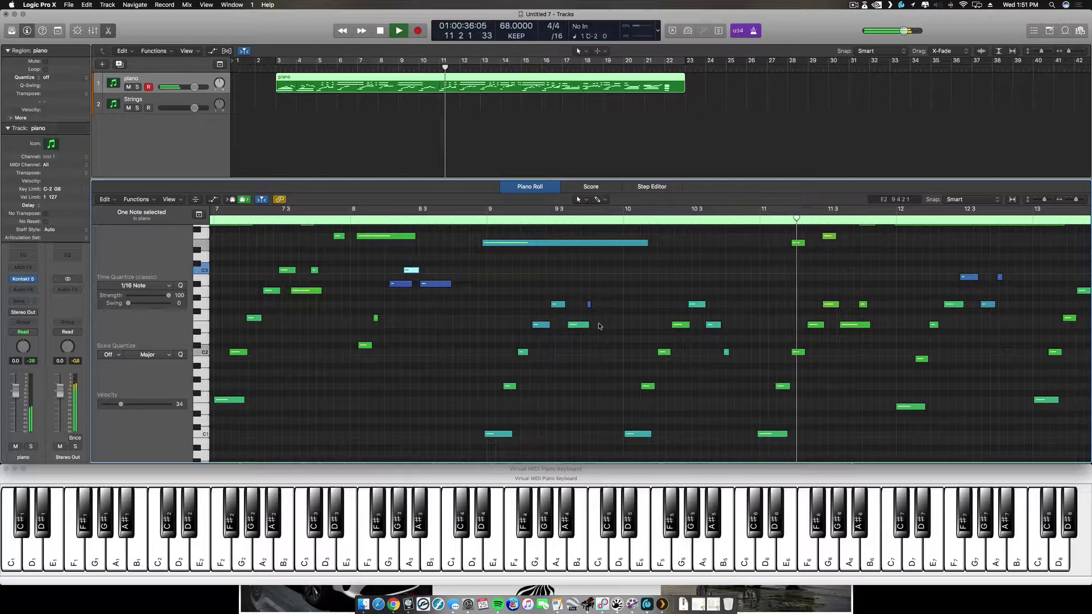
pyautogui.scroll(5, 757, 357)
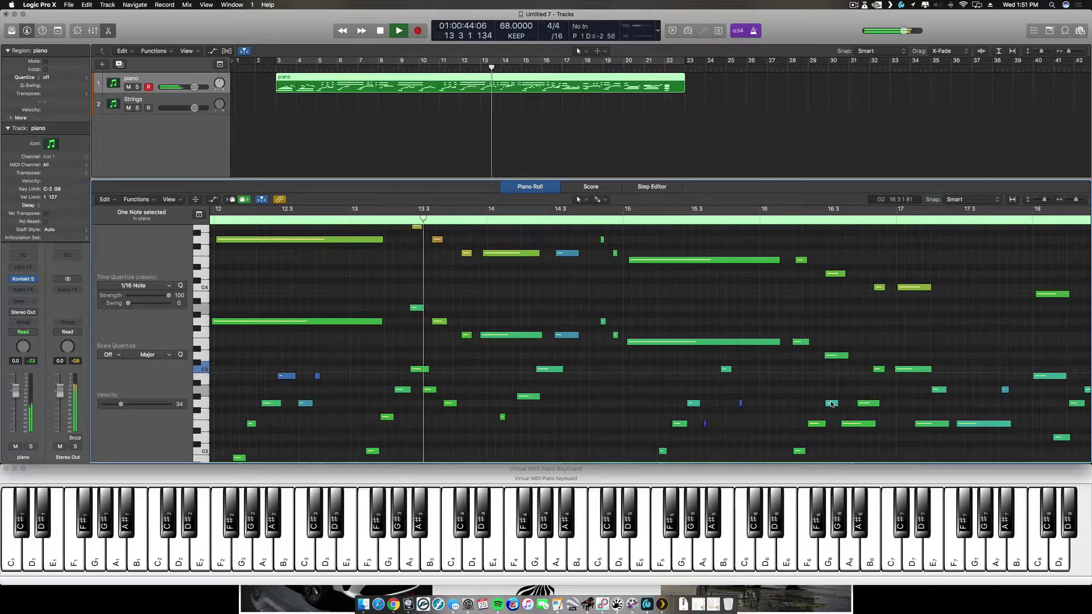
# Listen to the piano part up to about the middle of bar 17 and replay the passage from bar 16.
pyautogui.moveTo(831, 404)
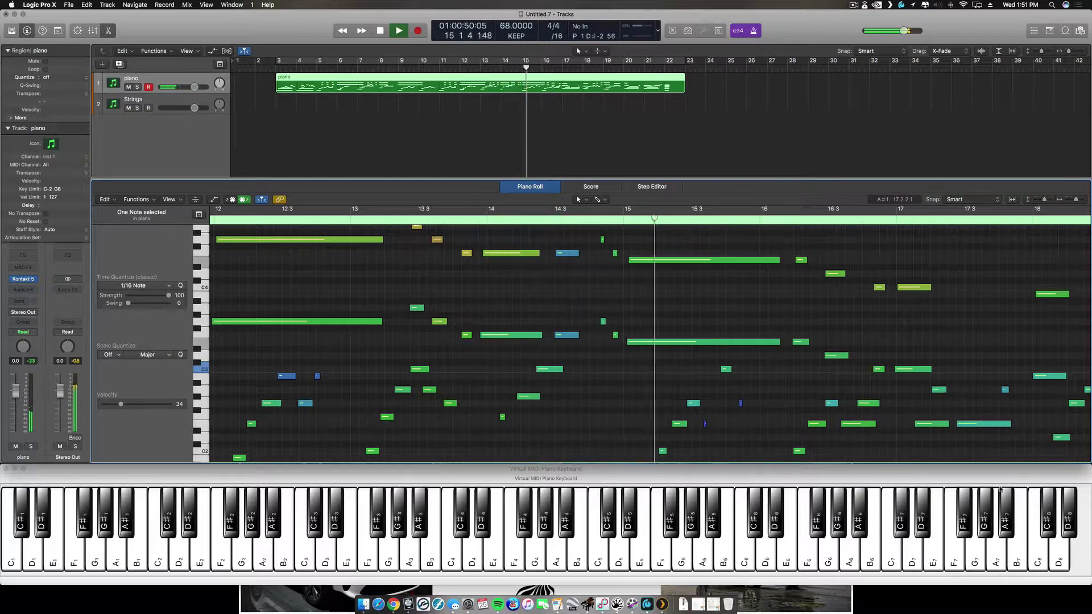
pyautogui.scroll(-1, 870, 422)
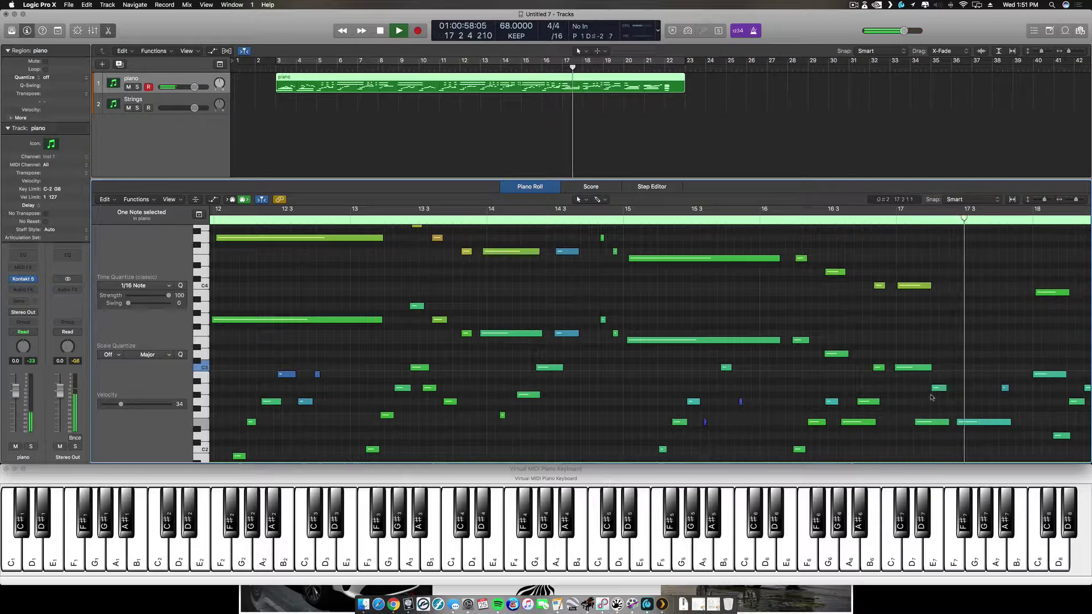
pyautogui.press('space')
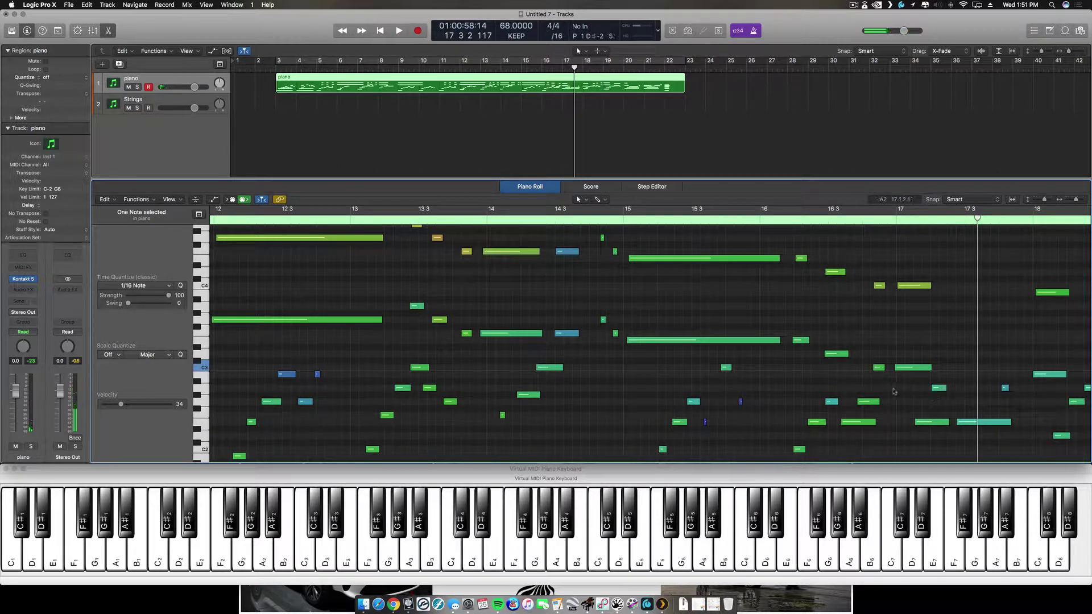
pyautogui.scroll(-5, 883, 398)
pyautogui.scroll(3, 853, 273)
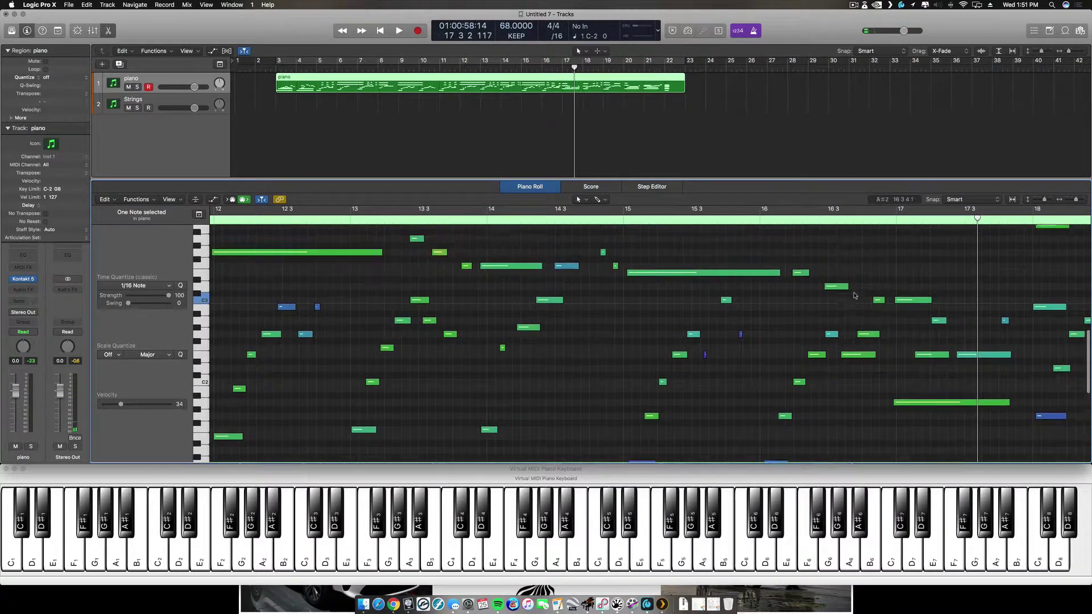
pyautogui.click(777, 220)
pyautogui.press('space')
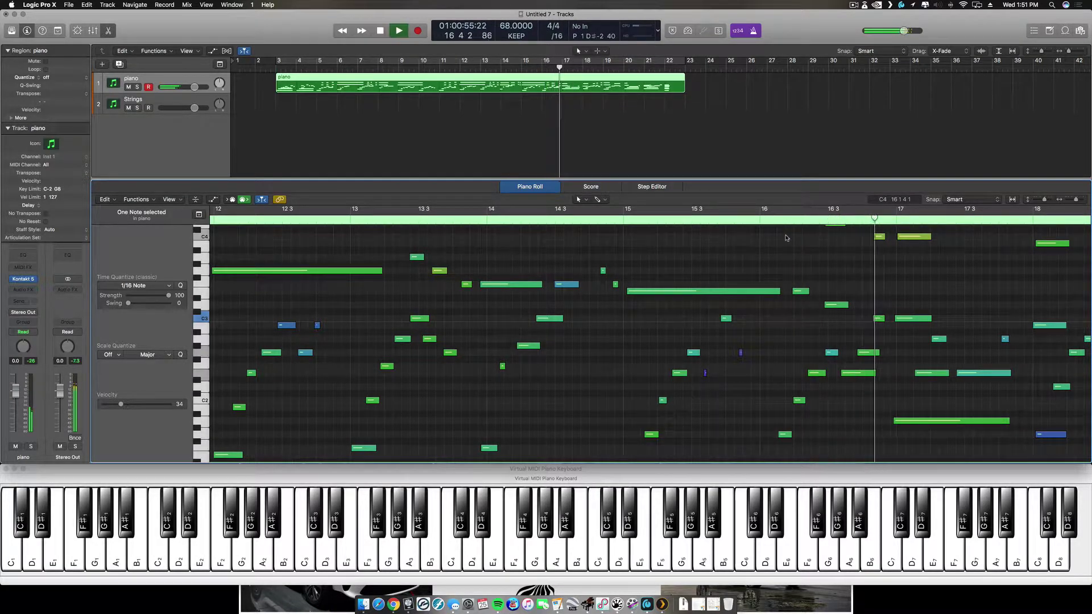
pyautogui.press('space')
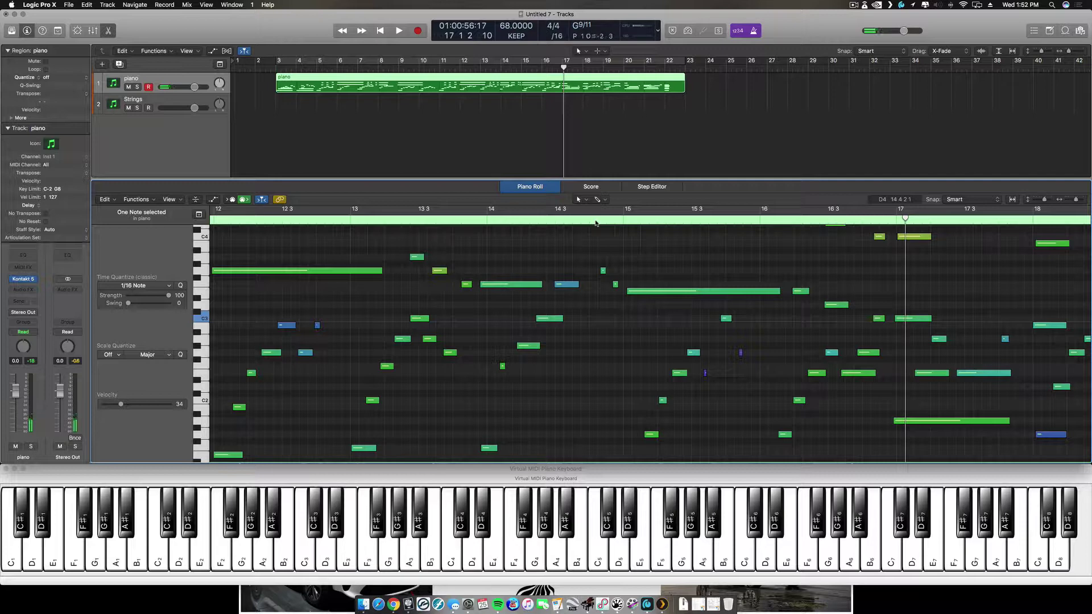
# Lower the long A1 bass note at the start of bar 17 to D1.
pyautogui.scroll(1, 635, 289)
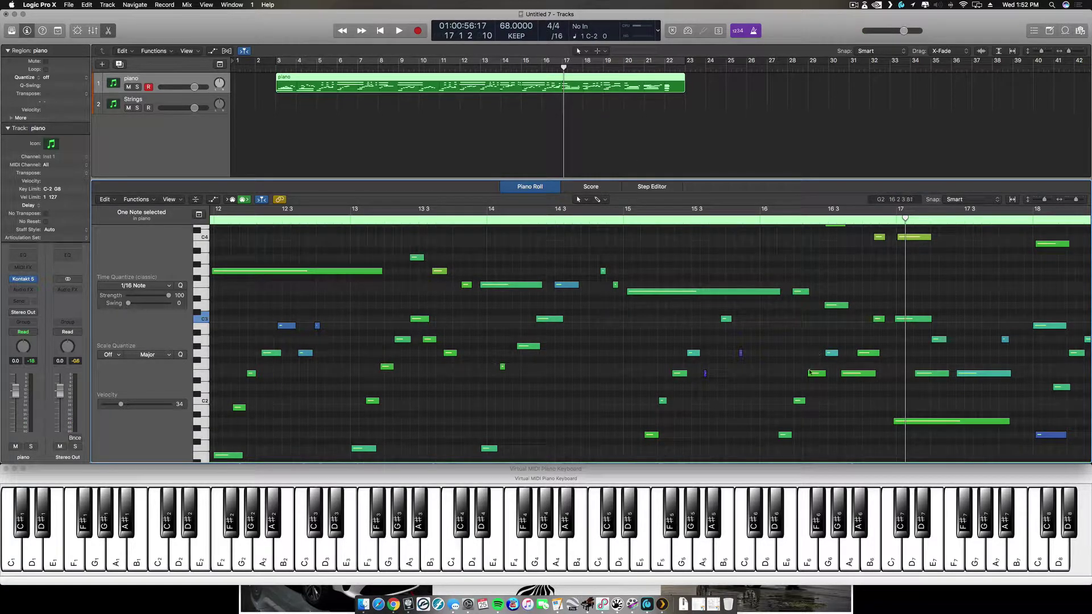
pyautogui.scroll(5, 789, 409)
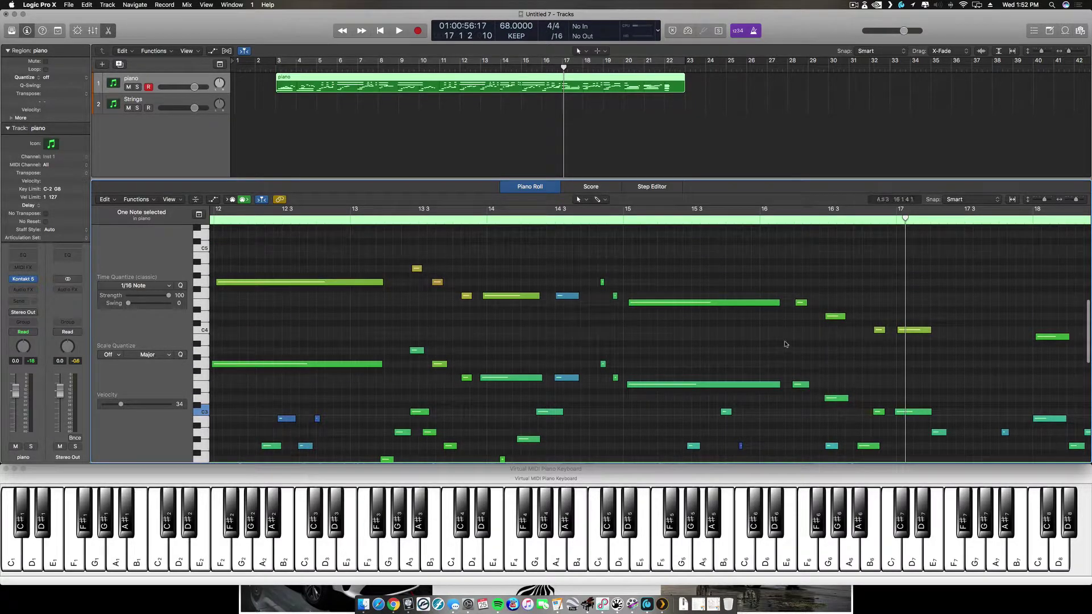
pyautogui.scroll(-4, 786, 344)
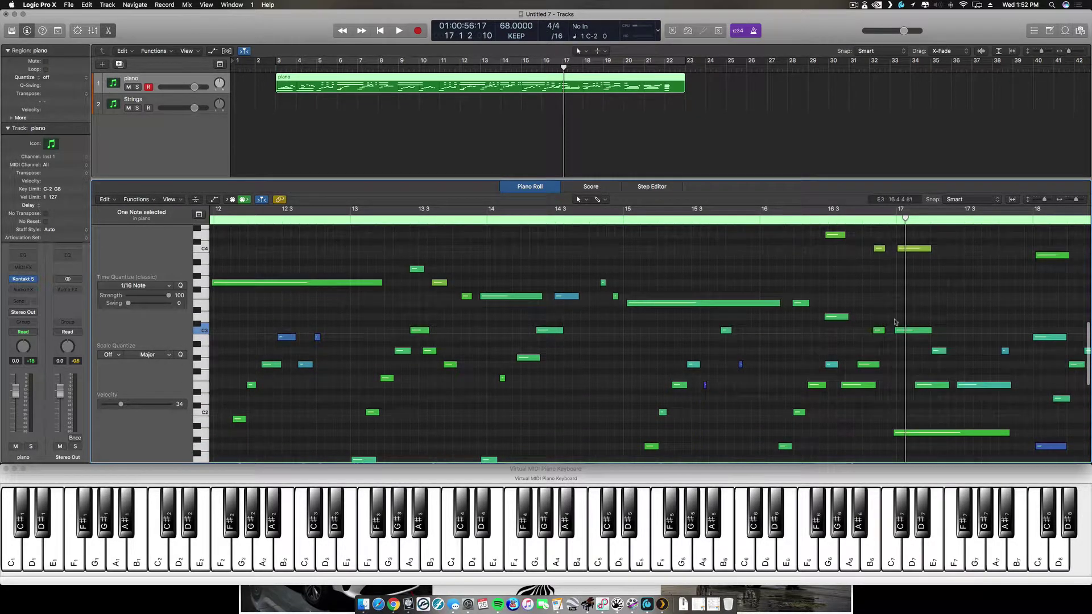
pyautogui.scroll(-3, 889, 354)
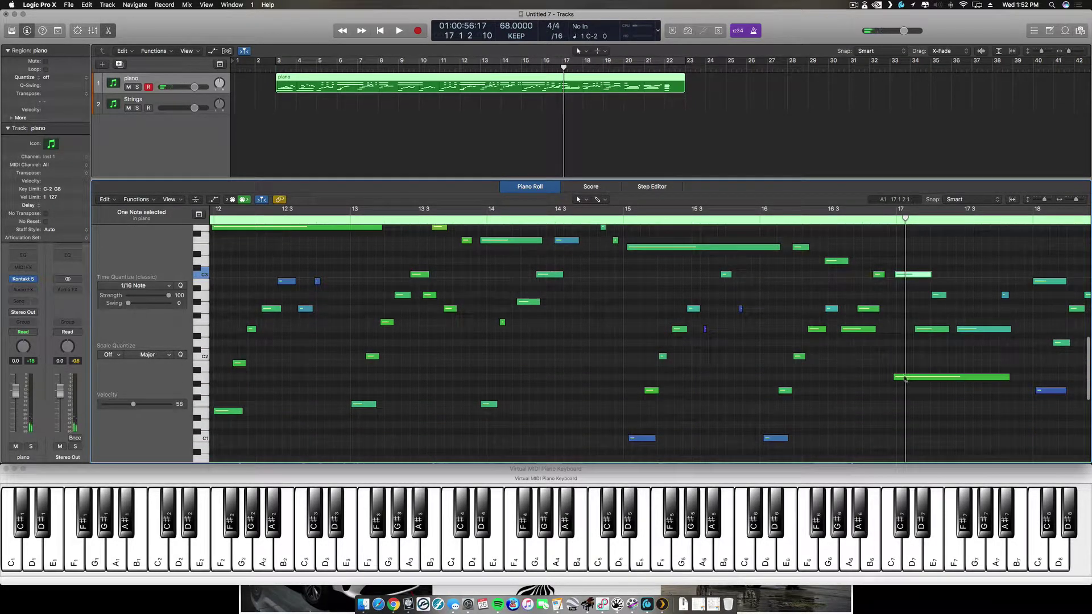
pyautogui.click(905, 377)
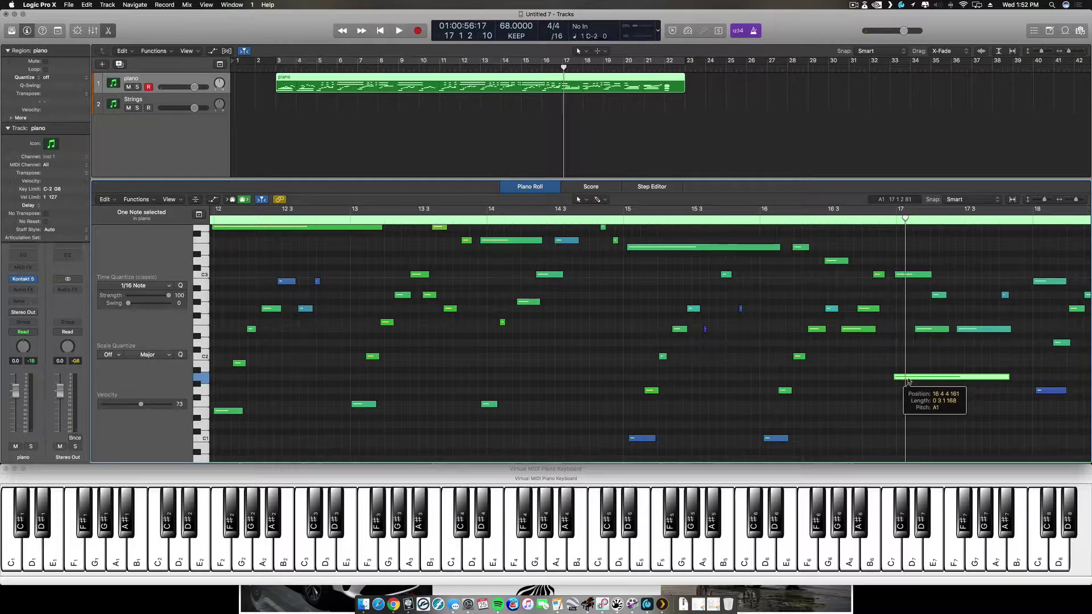
pyautogui.moveTo(909, 381); pyautogui.dragTo(908, 349)
pyautogui.hotkey('alt', 'shift', 'Down')
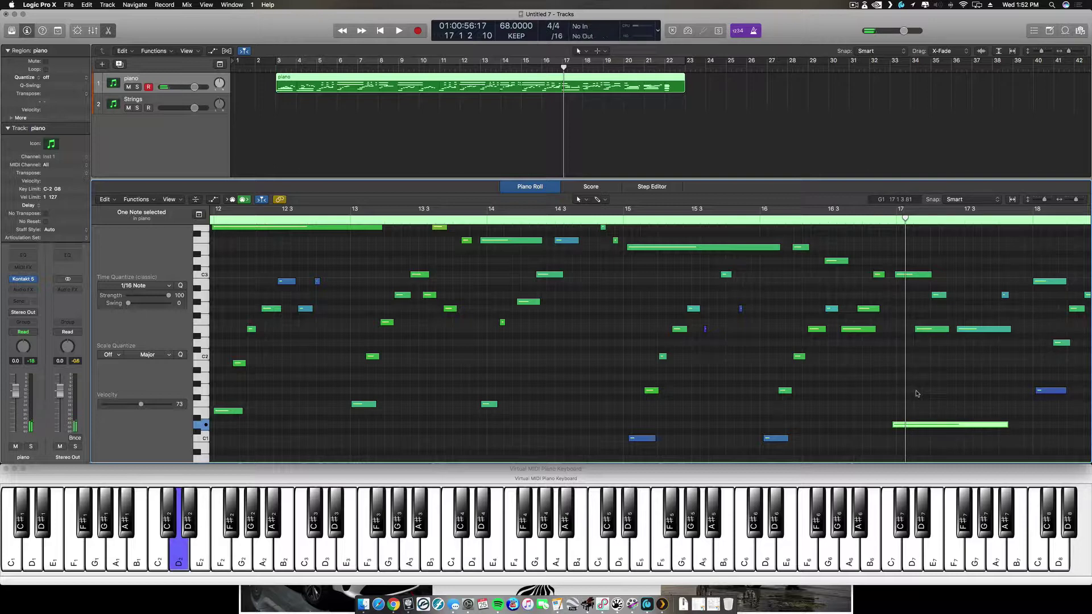
# Lower the two E2 notes in bar 17 to A1 and D2, and play the passage back from bar 16.
pyautogui.click(926, 330)
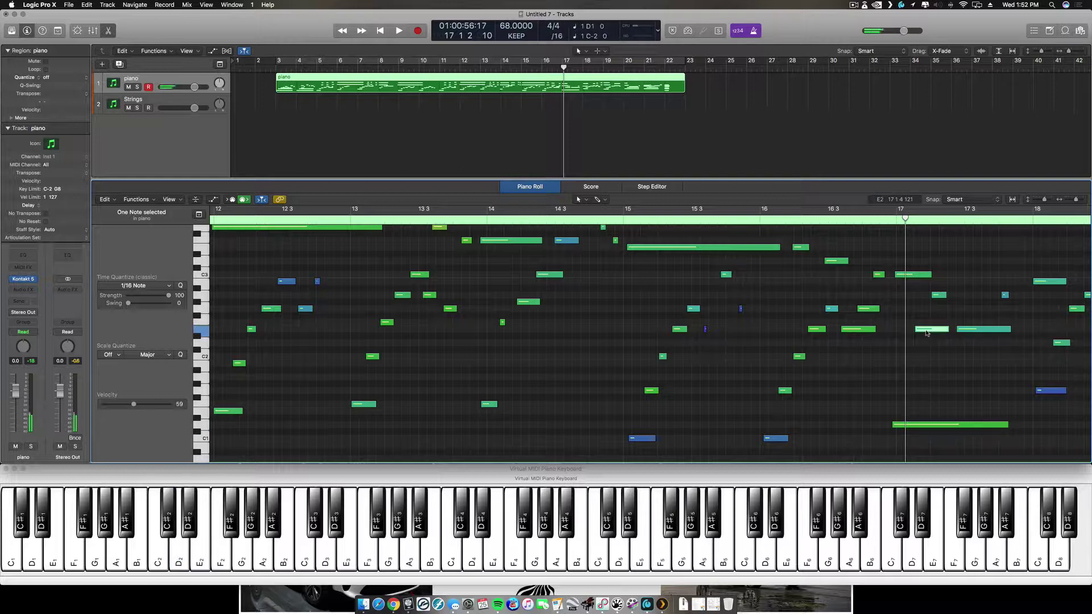
pyautogui.moveTo(926, 333); pyautogui.dragTo(927, 380)
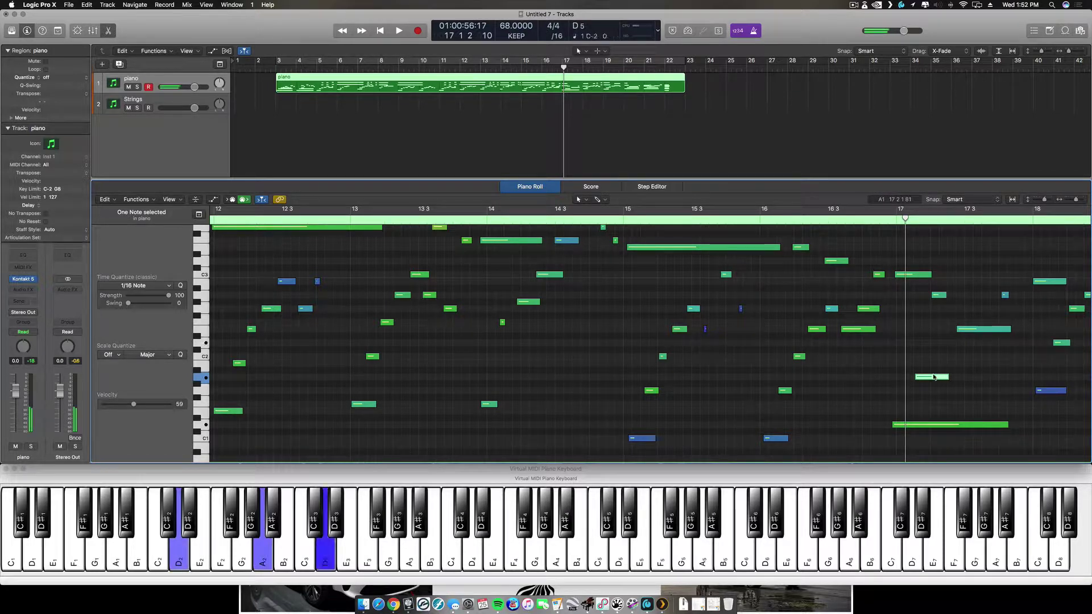
pyautogui.click(970, 334)
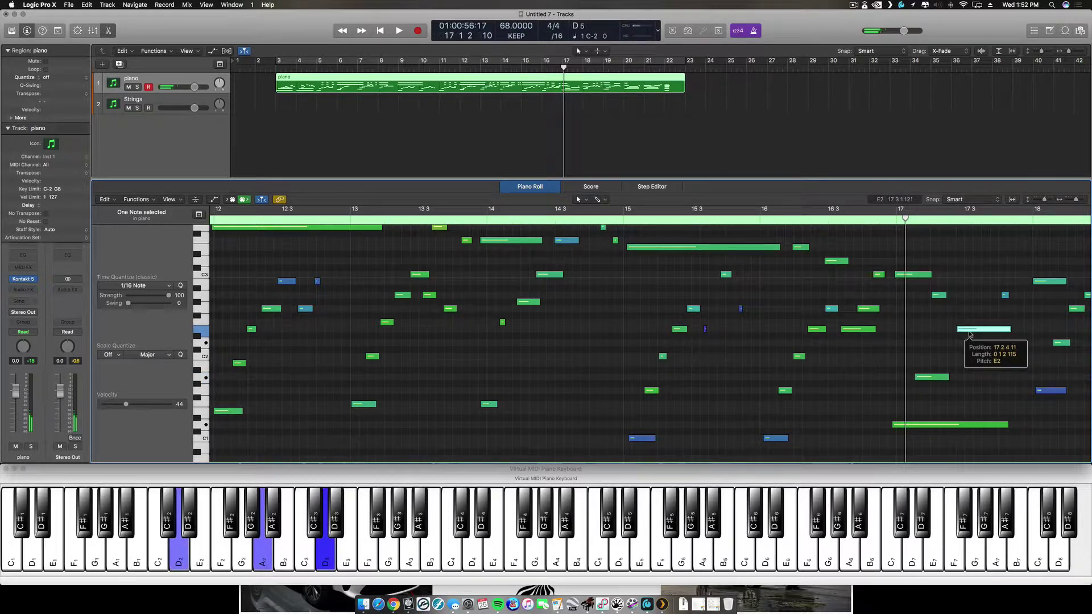
pyautogui.moveTo(971, 334); pyautogui.dragTo(969, 345)
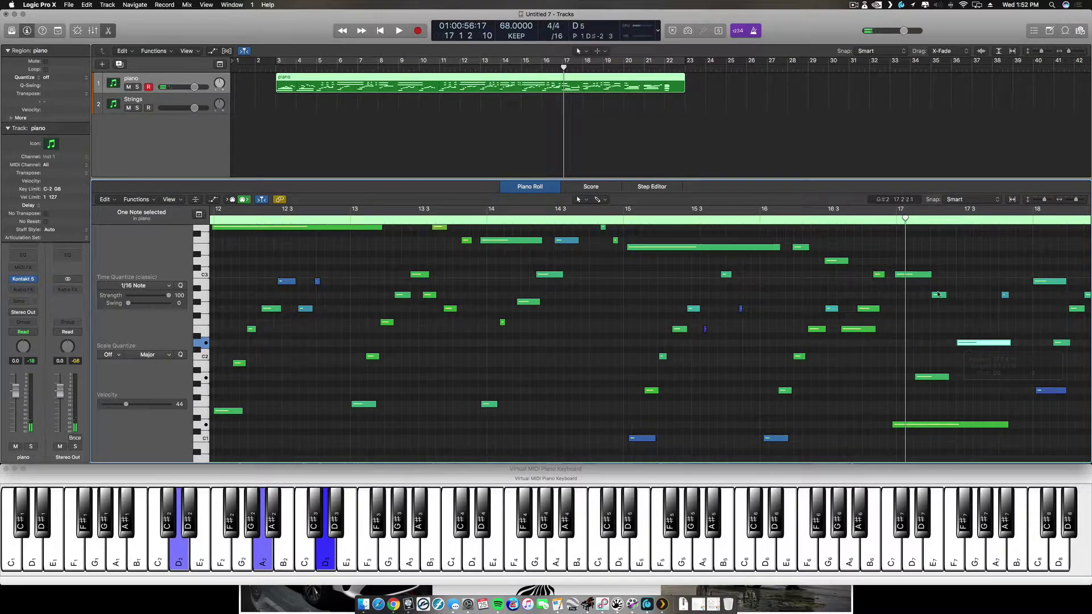
pyautogui.click(776, 220)
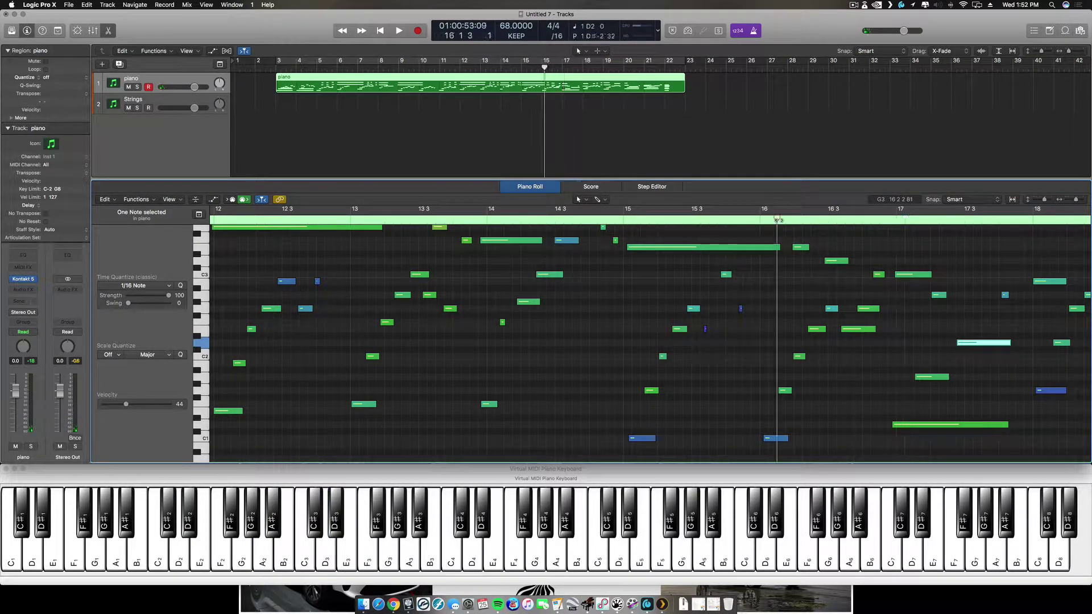
pyautogui.press('space')
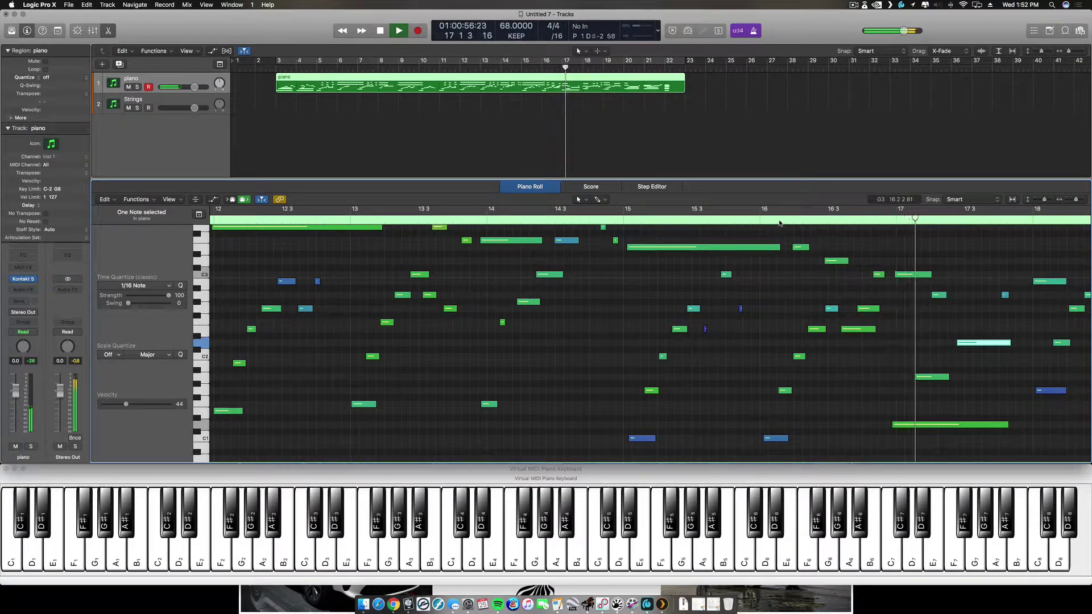
pyautogui.press('space')
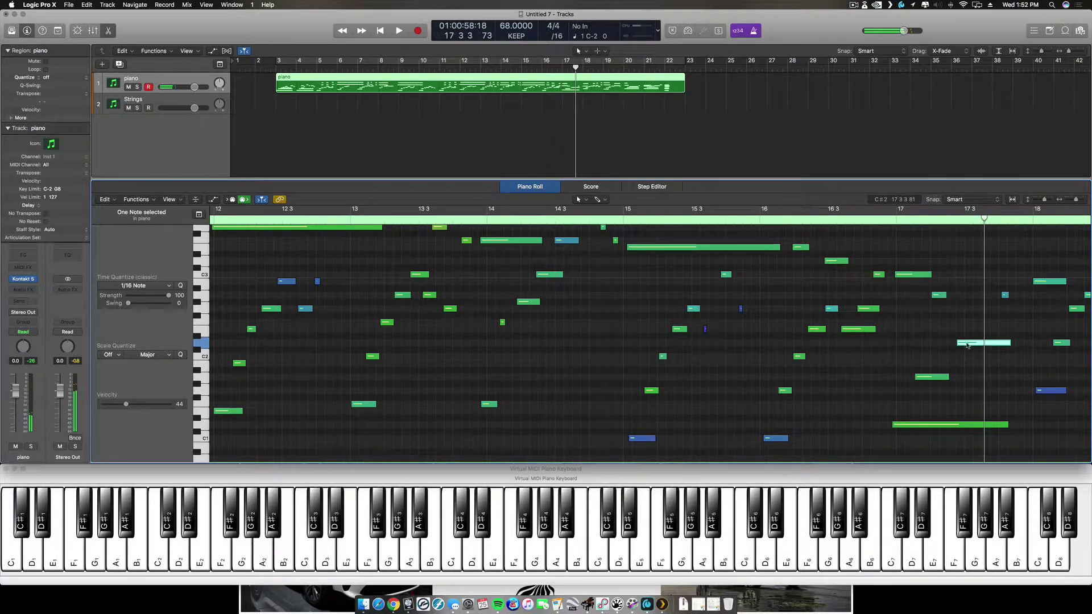
# Raise the D1, A1 and D2 notes in bar 17 to F#1, D2 and F#2, and play back from bar 16 into bar 22.
pyautogui.moveTo(968, 345)
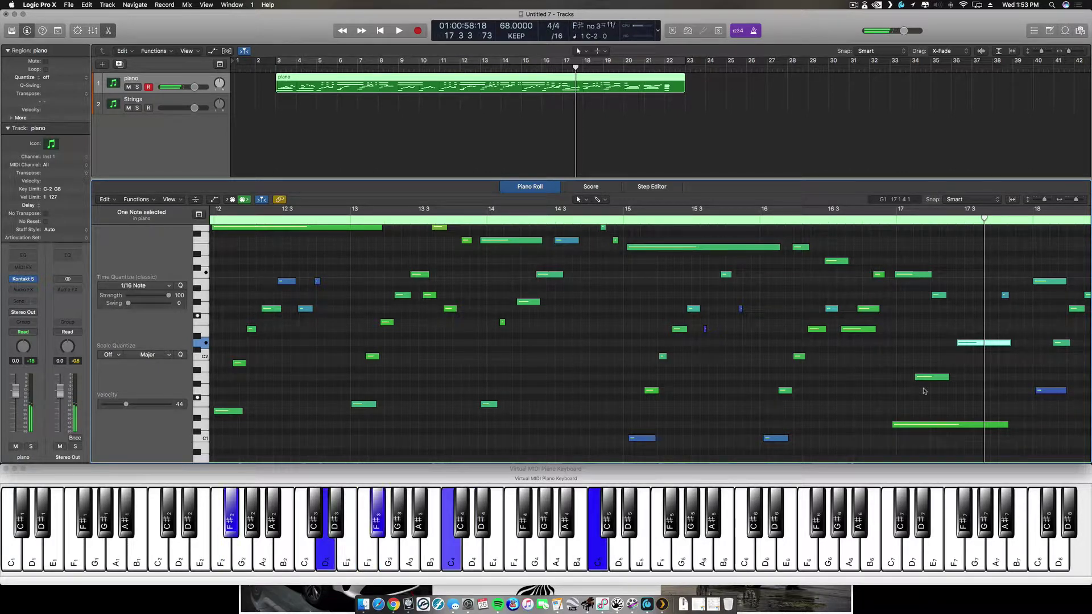
pyautogui.click(913, 425)
pyautogui.moveTo(913, 425); pyautogui.dragTo(964, 320)
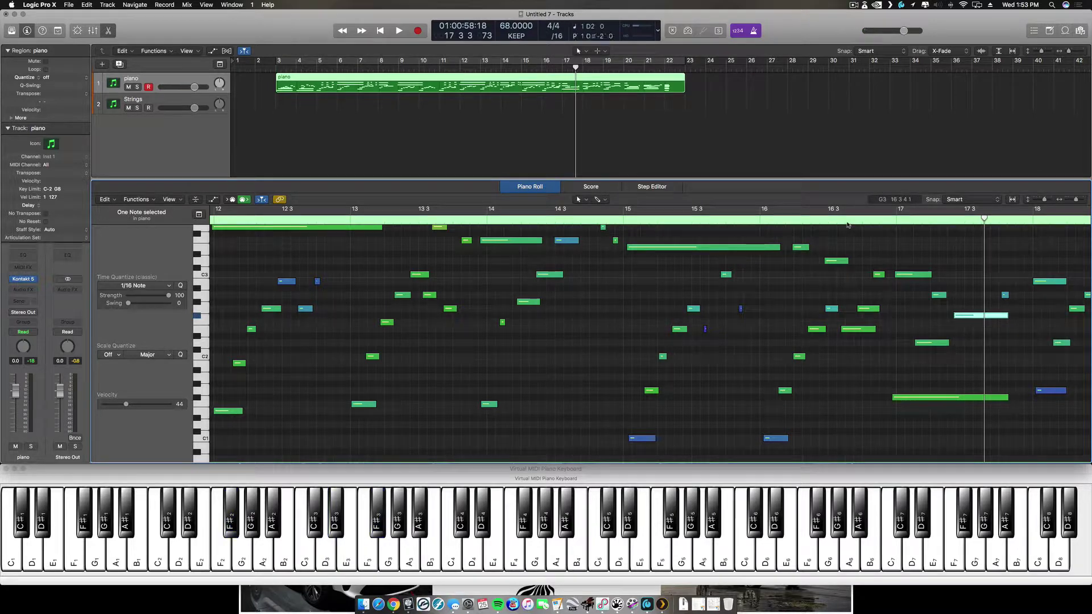
pyautogui.click(778, 220)
pyautogui.press('space')
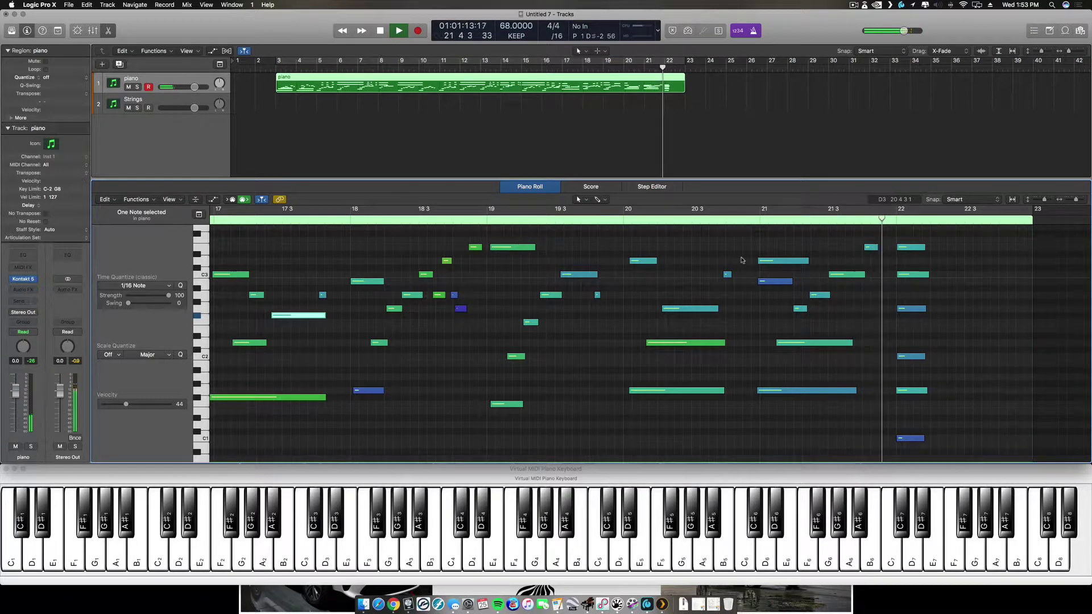
pyautogui.press('space')
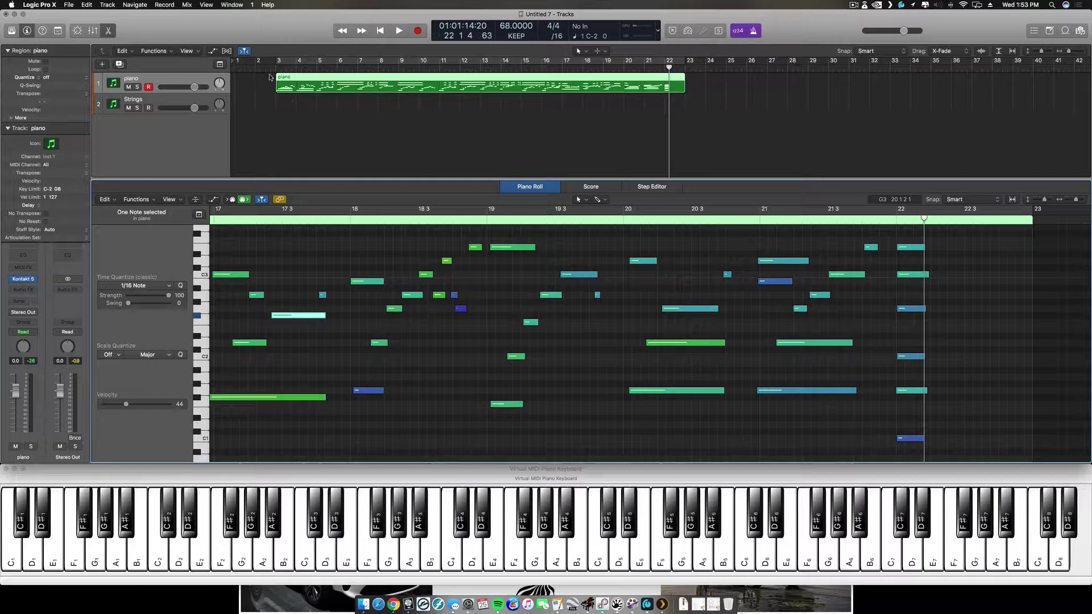
# Switch to the Strings track and rehearse a part over the piano from bar 2 to about bar 9.
pyautogui.press('space')
pyautogui.press('Down')
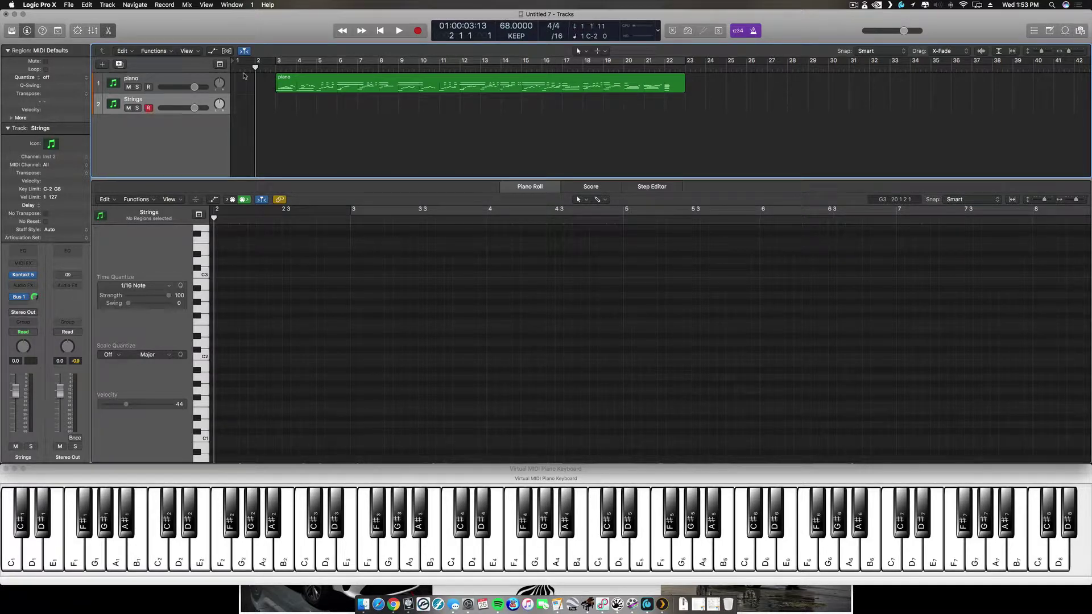
pyautogui.press('space')
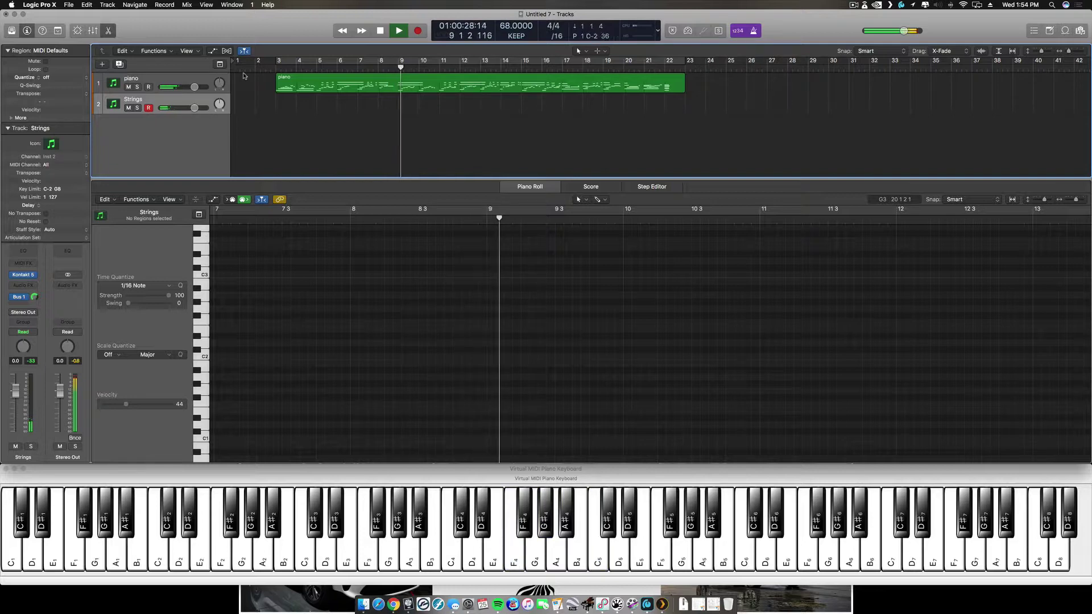
pyautogui.press('space')
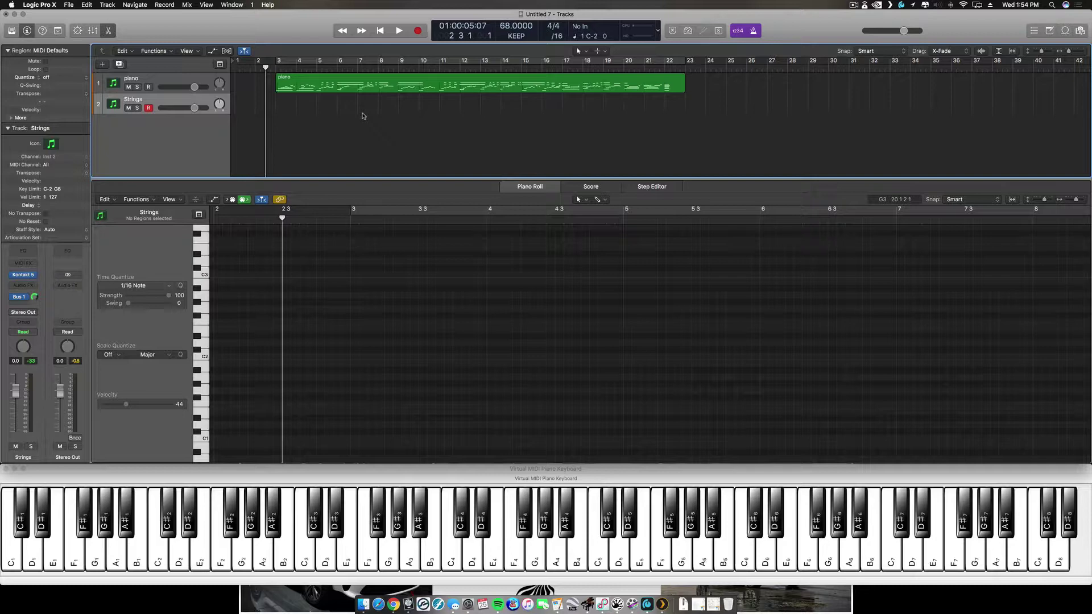
pyautogui.press('space')
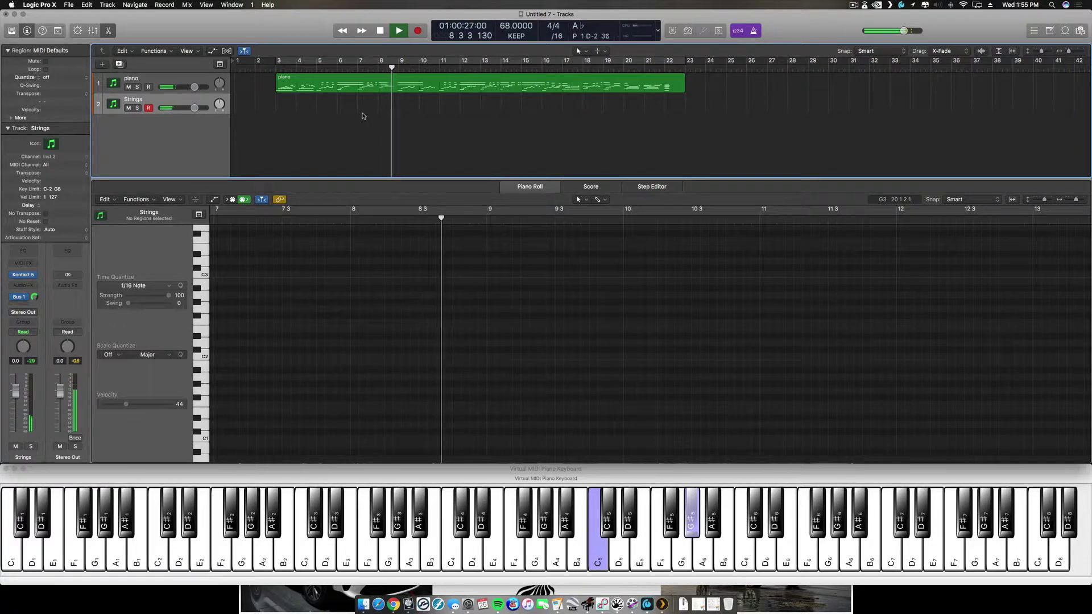
pyautogui.press('space')
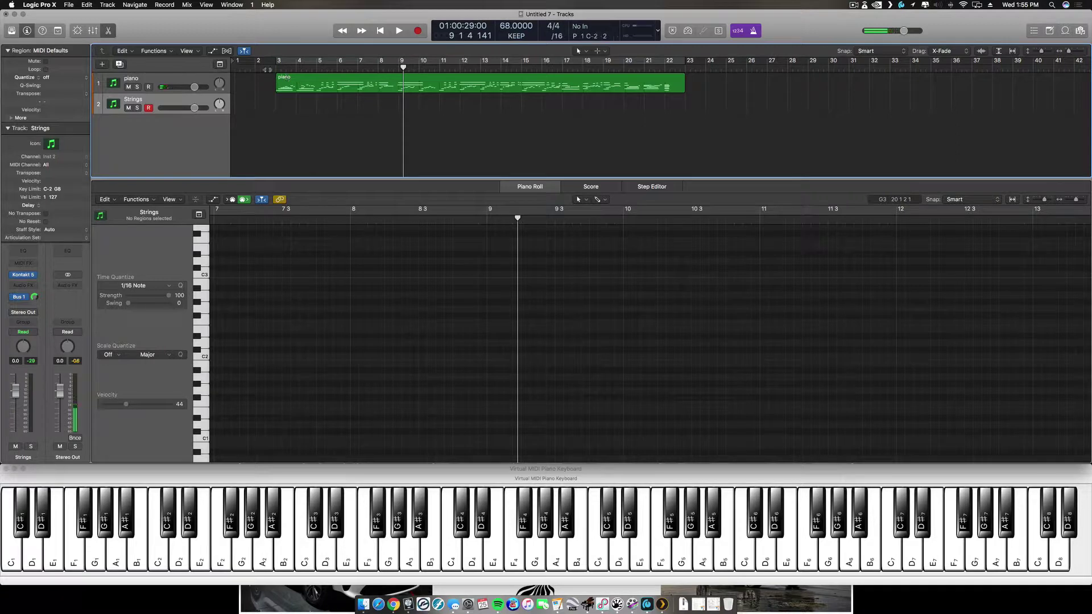
# Perform a string melody over the piano from bar 2 beat 3, capture it as a region, and play both tracks back from bar 2.
pyautogui.click(267, 69)
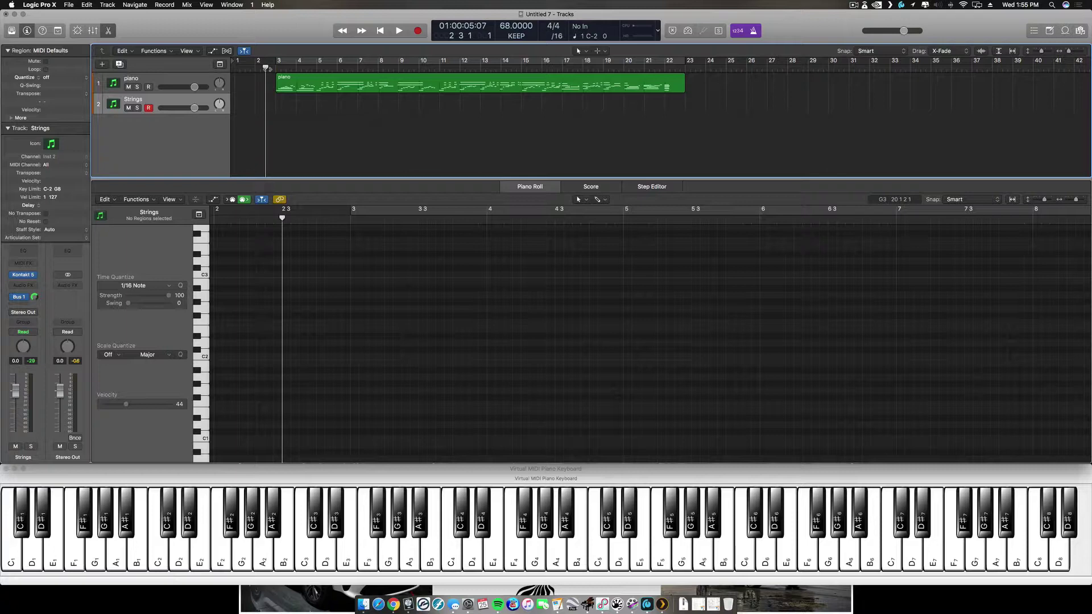
pyautogui.press('space')
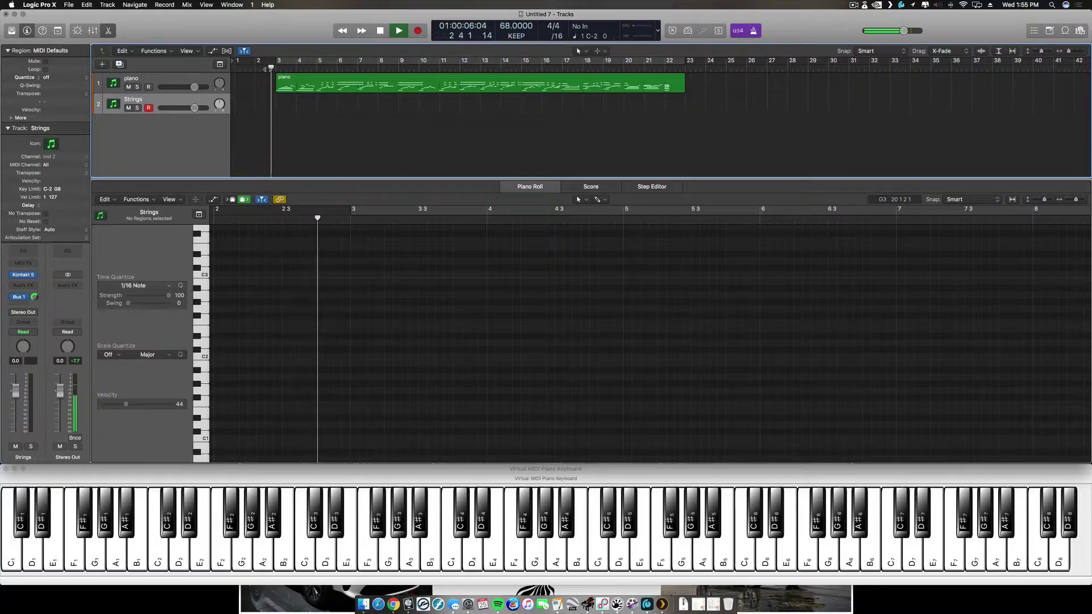
pyautogui.press('e')
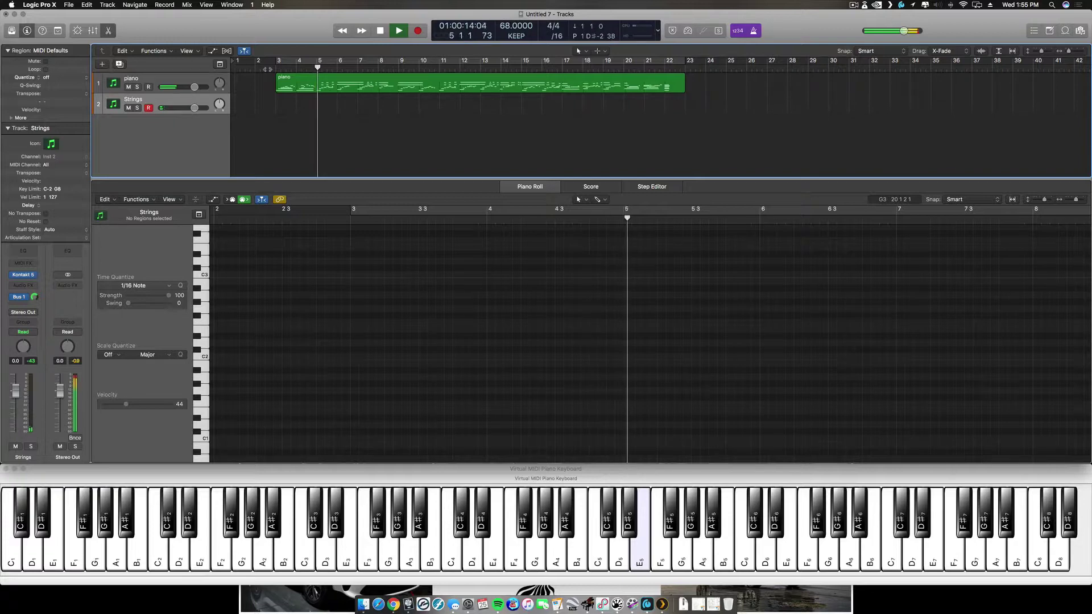
pyautogui.press('r')
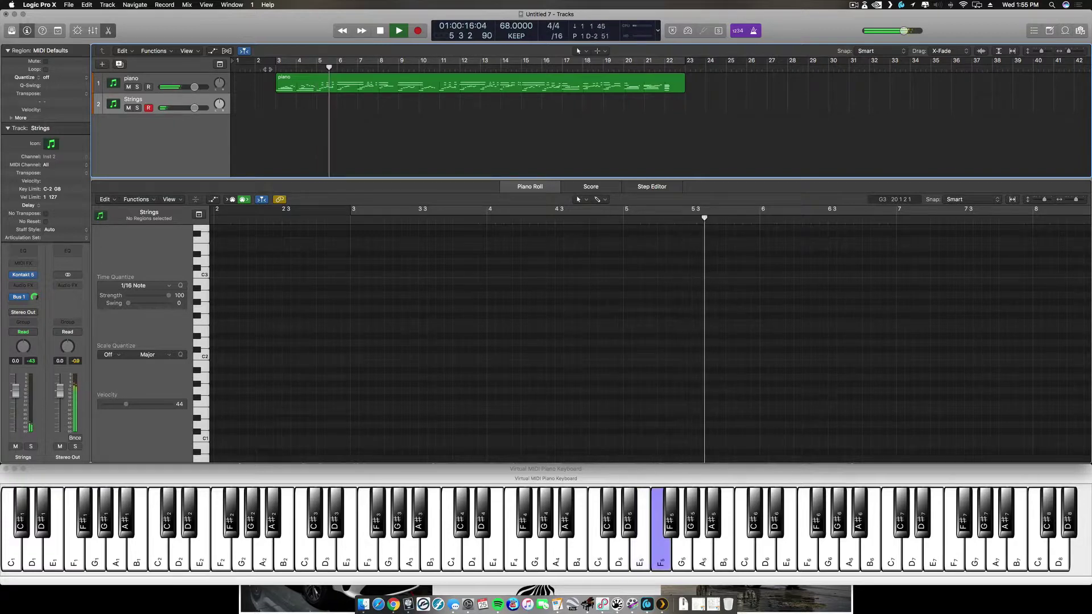
pyautogui.press('t')
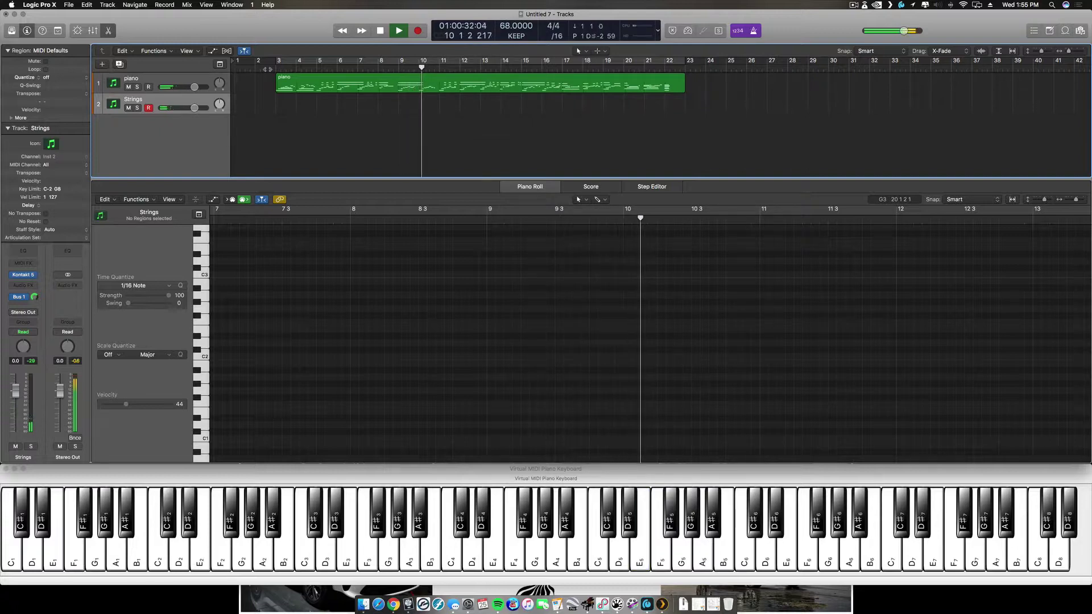
pyautogui.hotkey('shift', 'r')
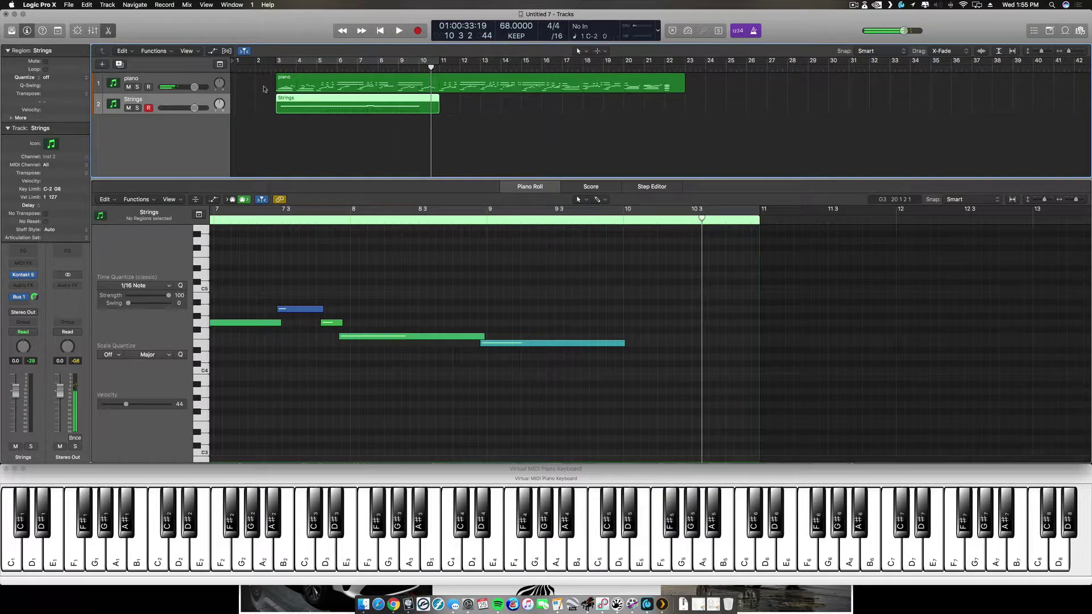
pyautogui.click(254, 66)
pyautogui.press('space')
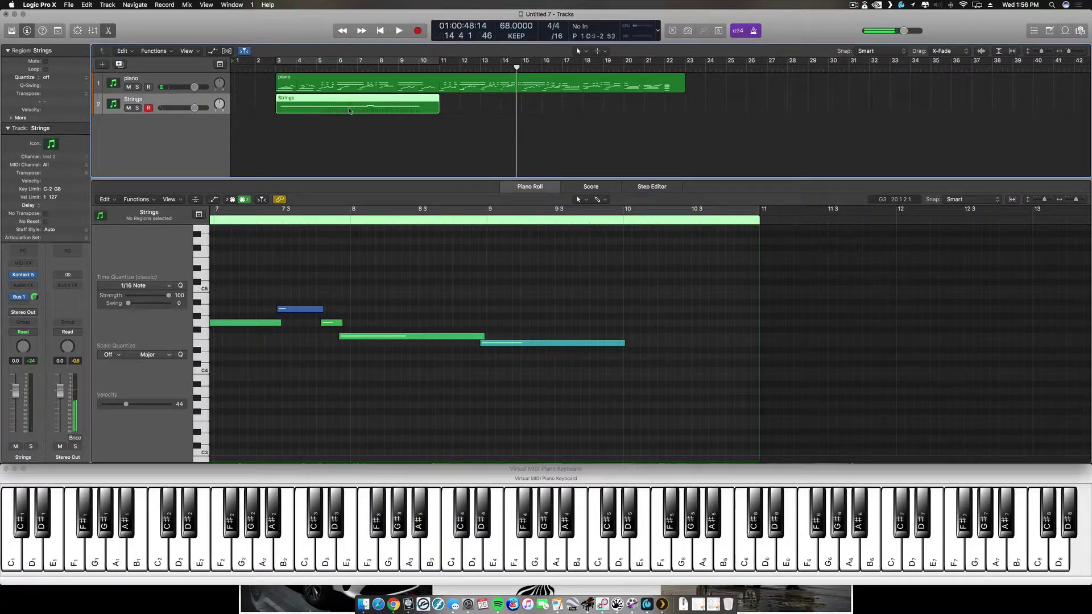
# Play the piano and Strings tracks together from bar 2 beat 4 into bar 9.
pyautogui.click(270, 70)
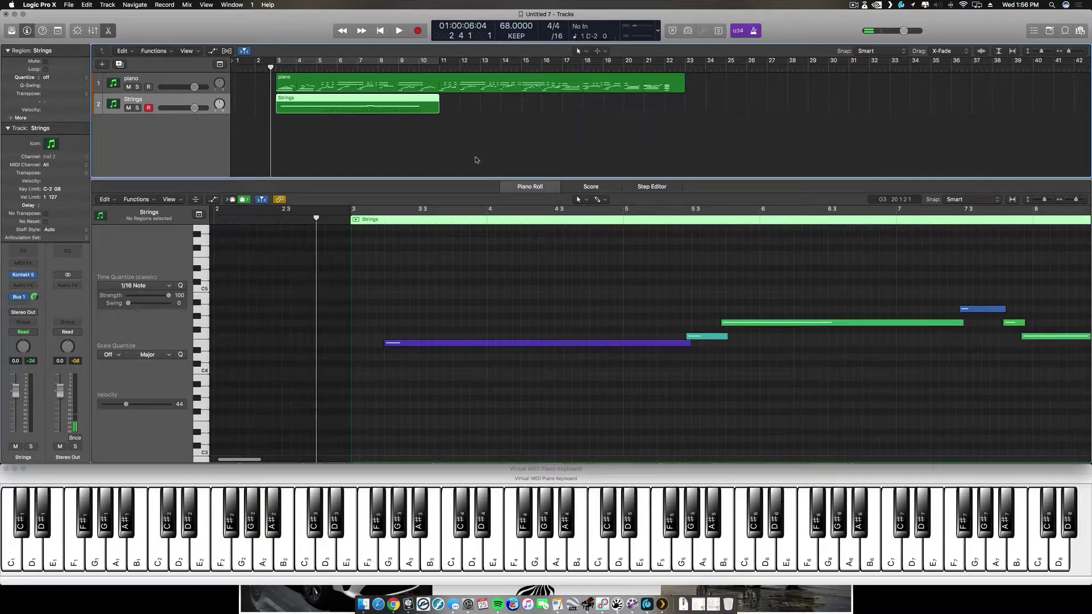
pyautogui.press('space')
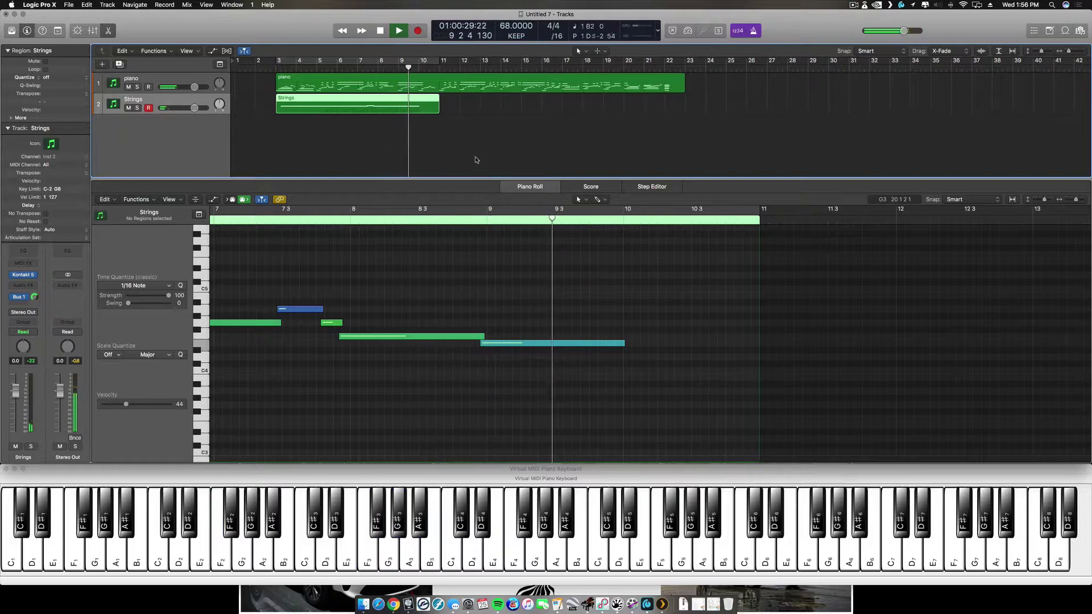
pyautogui.press('space')
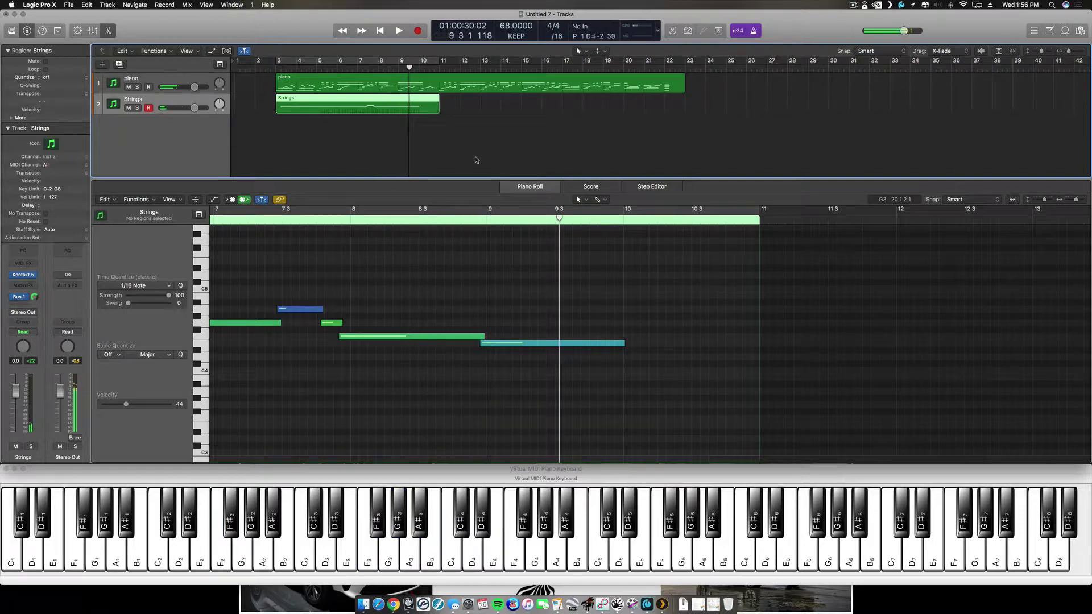
# Open the piano region's notes and audition its low notes around bars 8 and 9.
pyautogui.click(388, 82)
pyautogui.scroll(-5, 480, 344)
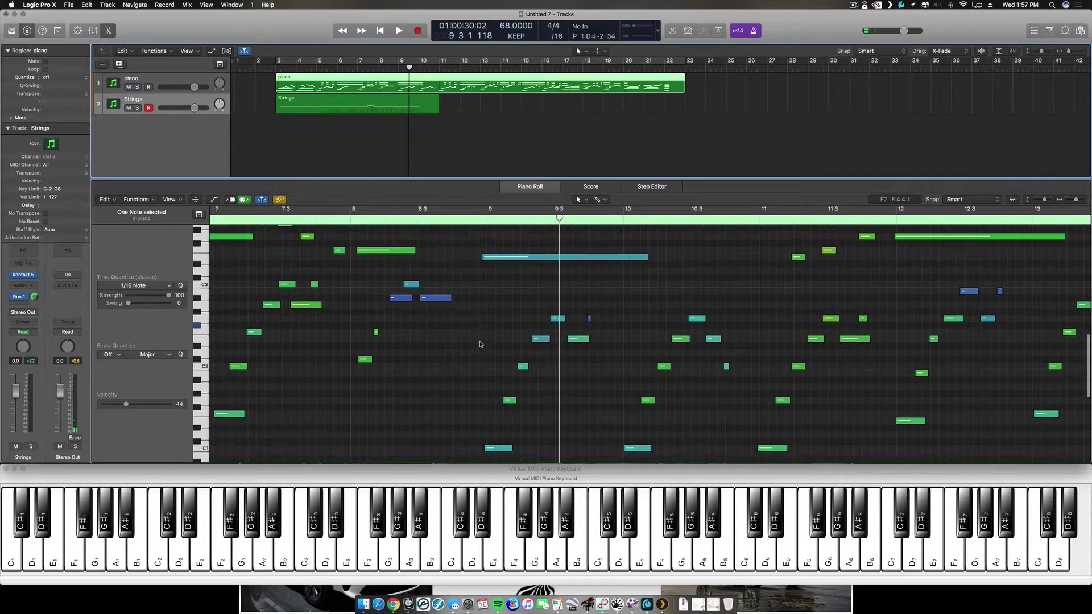
pyautogui.click(495, 380)
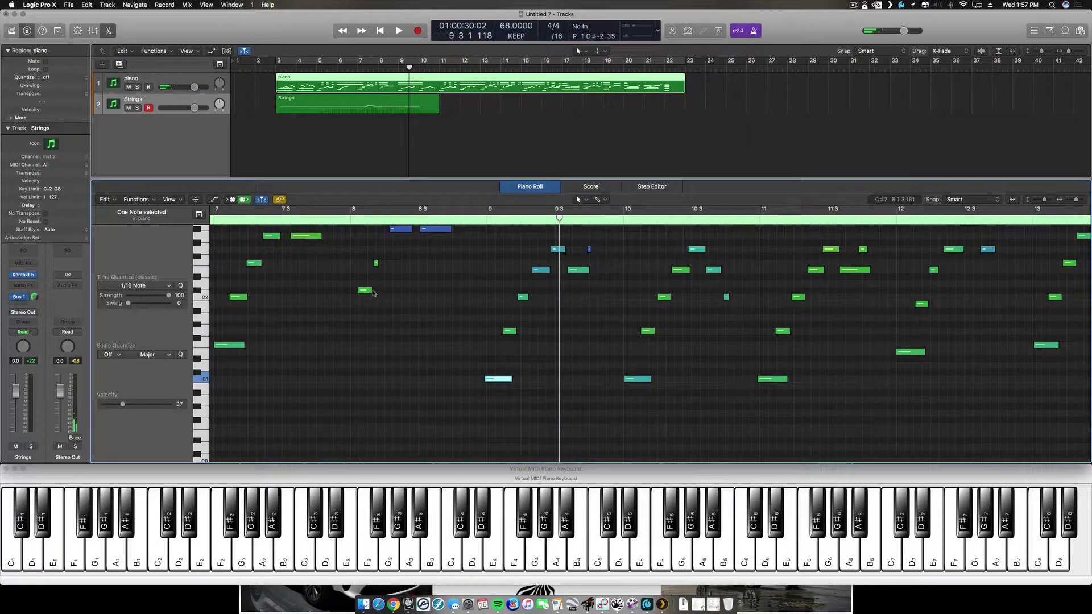
pyautogui.scroll(2, 366, 294)
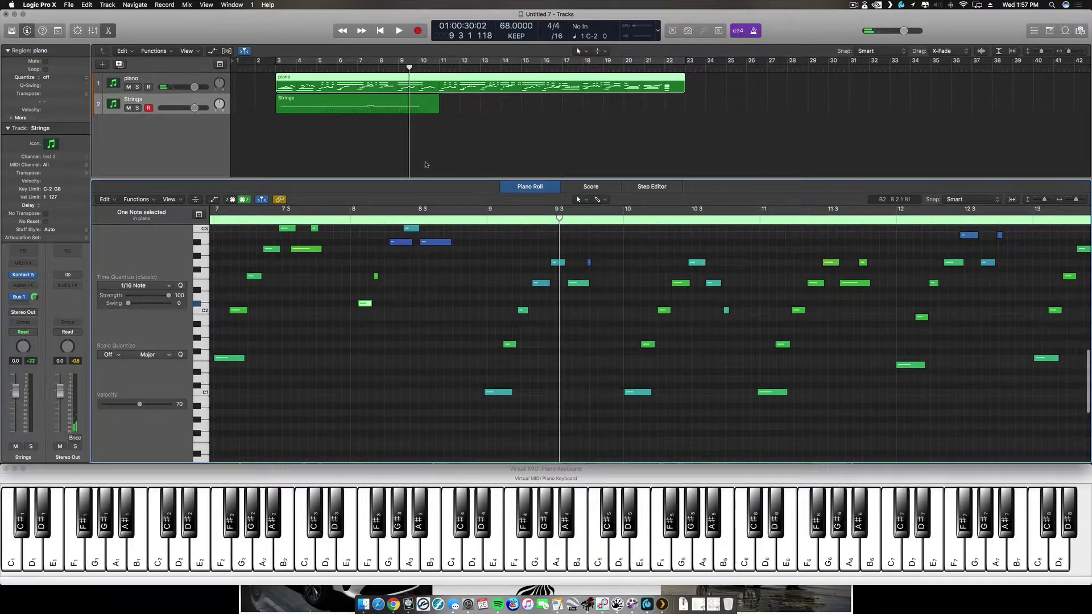
# Play both tracks again from early in bar 2 and stop just after the start of bar 9.
pyautogui.click(267, 66)
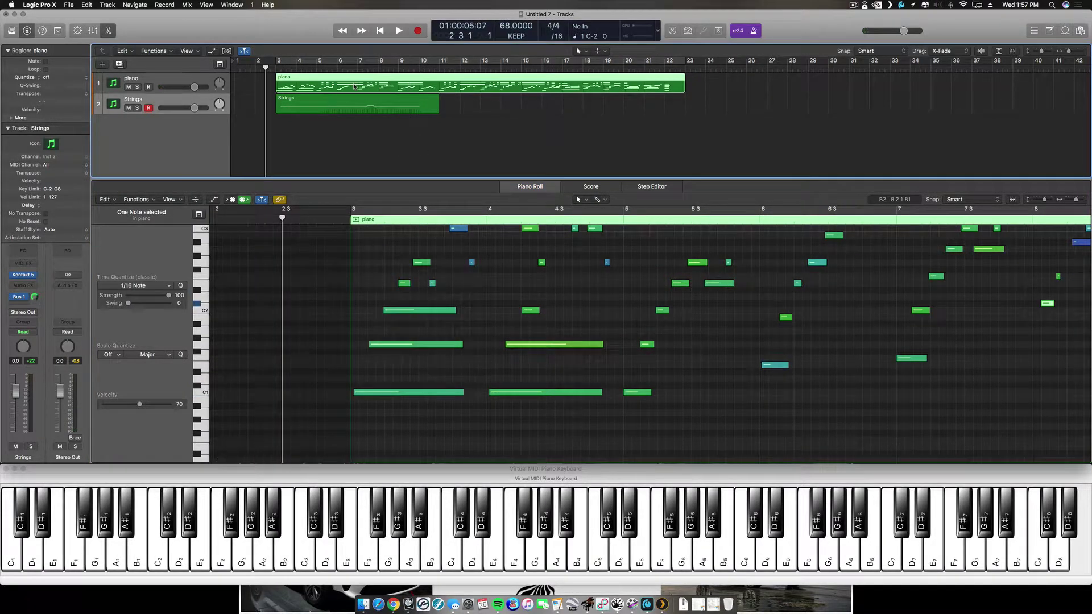
pyautogui.press('space')
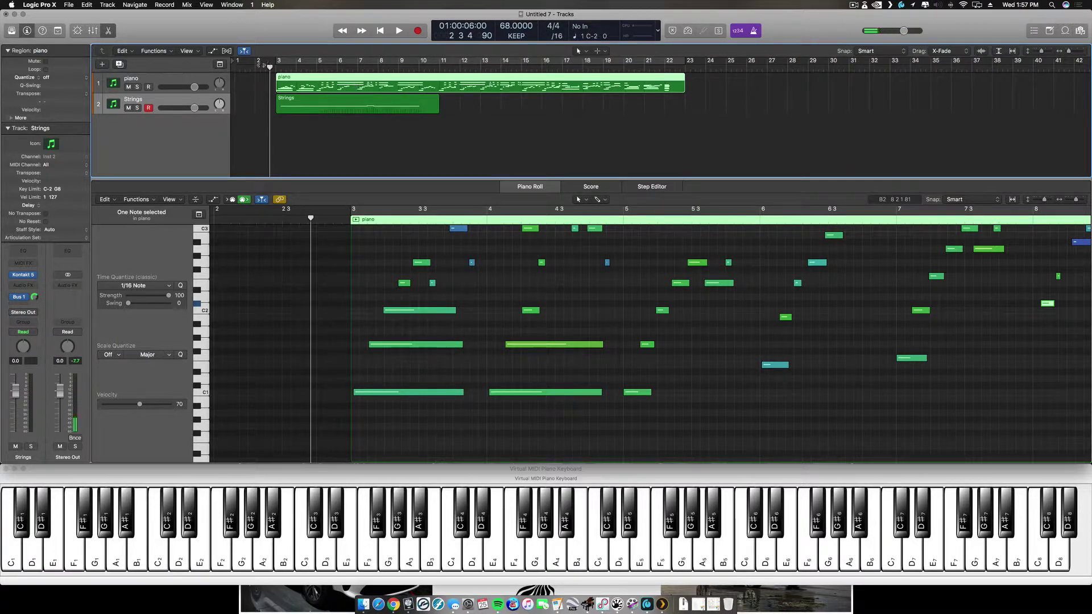
pyautogui.click(260, 65)
pyautogui.press('space')
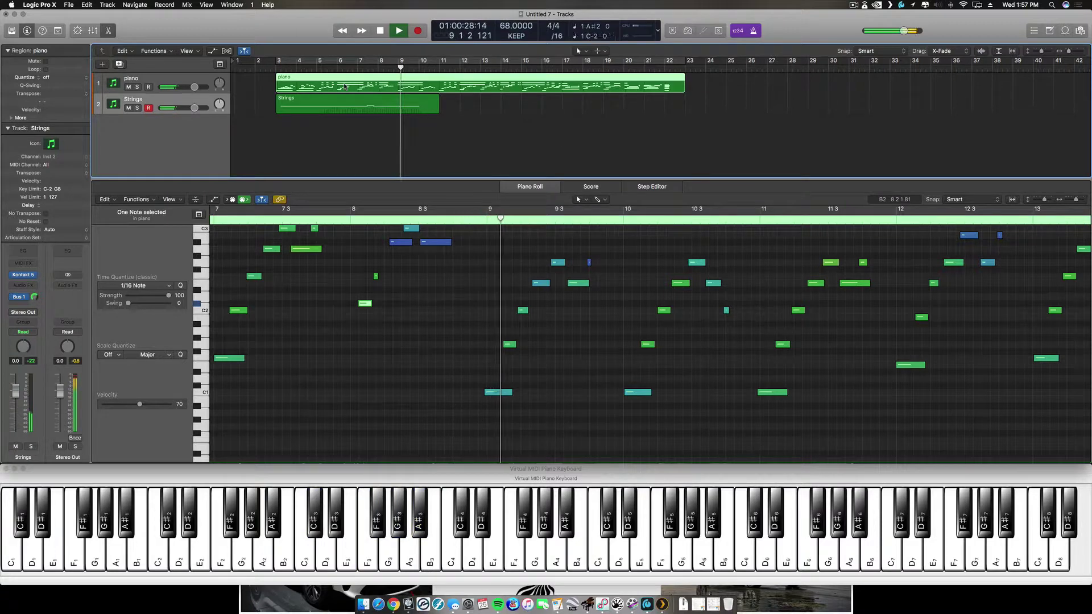
pyautogui.press('space')
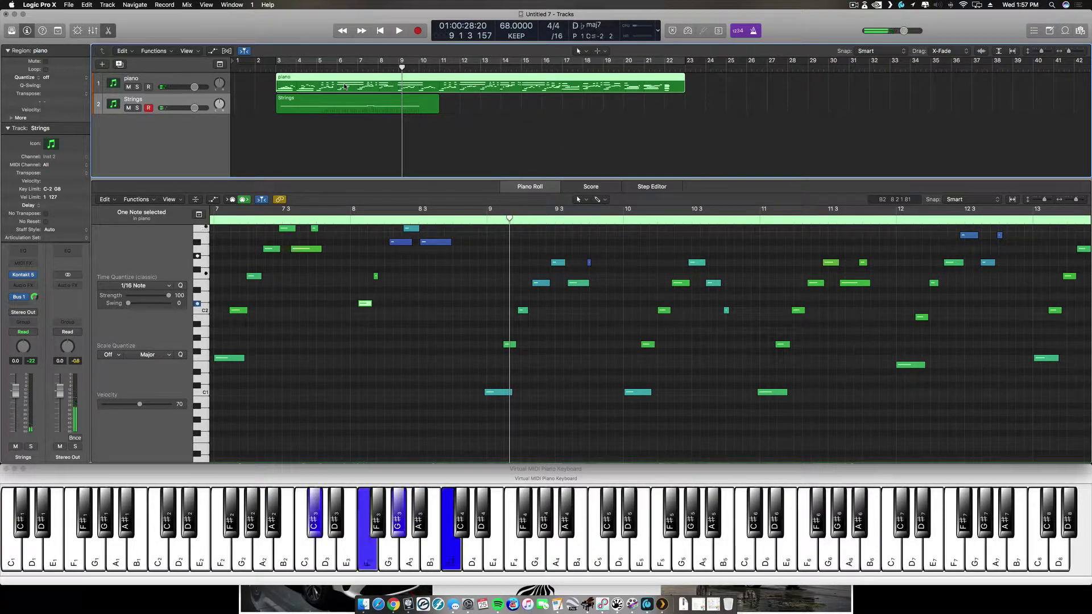
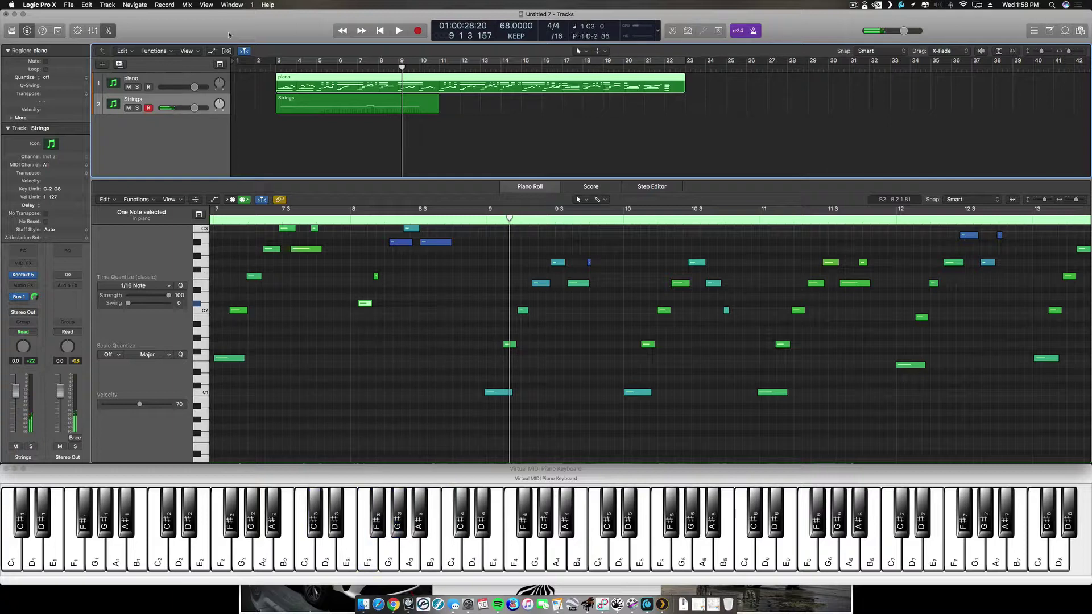
# Delete the recorded piano and Strings regions, keeping both tracks.
pyautogui.click(168, 78)
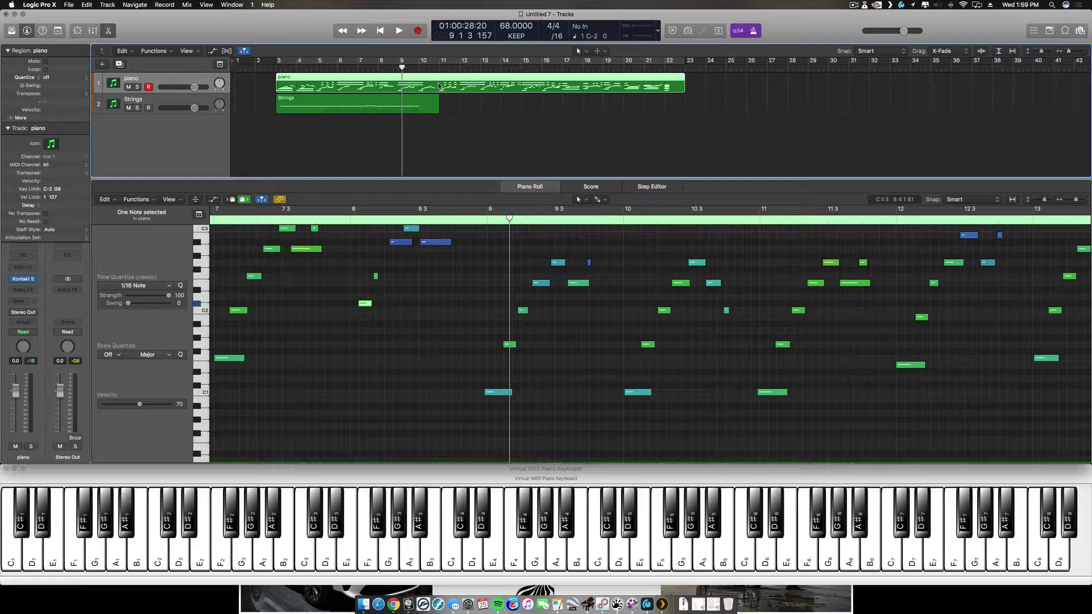
pyautogui.press('Delete')
pyautogui.click(386, 112)
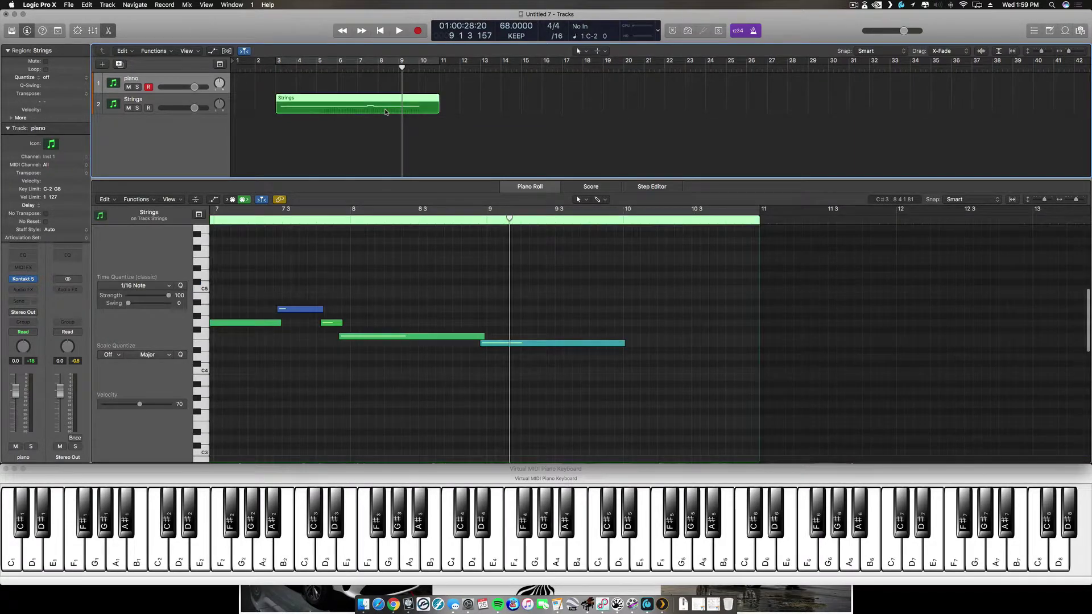
pyautogui.press('Delete')
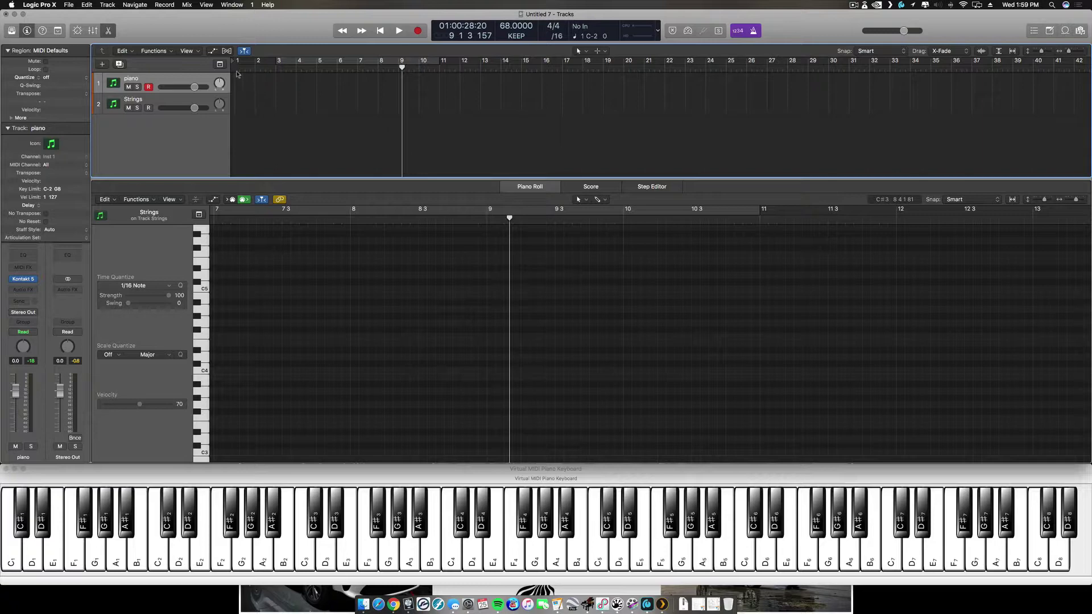
# Play from bar 1 while performing an E3, B3 and C4 chord at bar 2 on the Strings track, and capture it as a region.
pyautogui.click(237, 70)
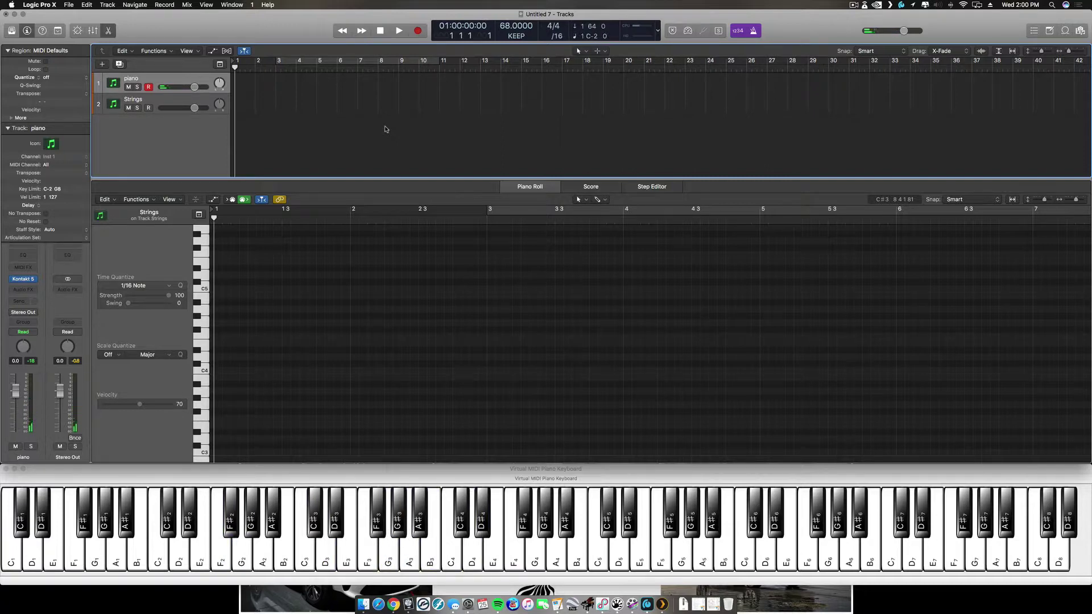
pyautogui.click(163, 101)
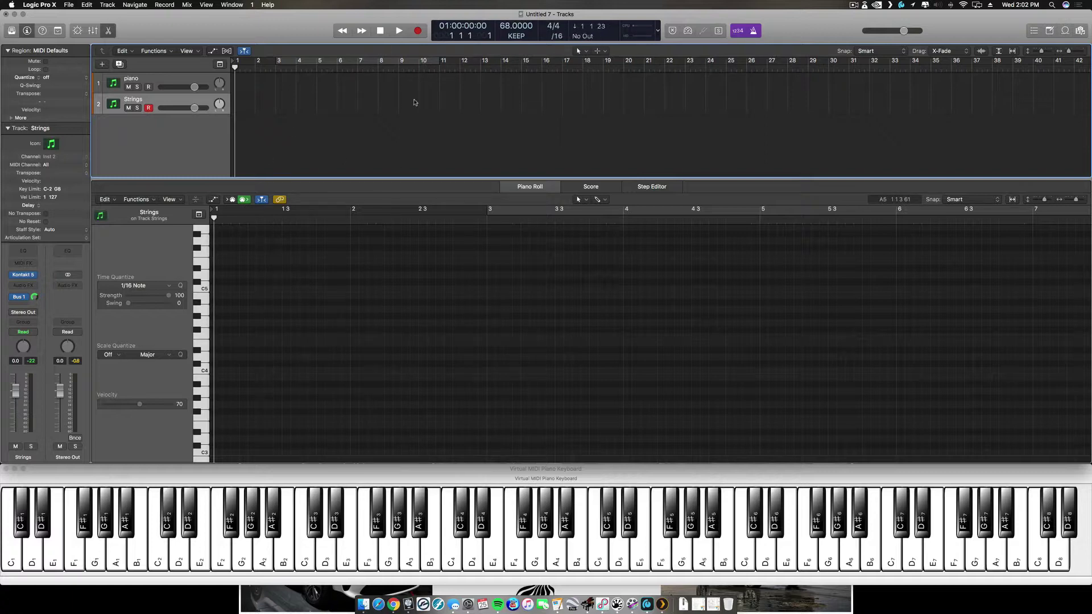
pyautogui.click(399, 31)
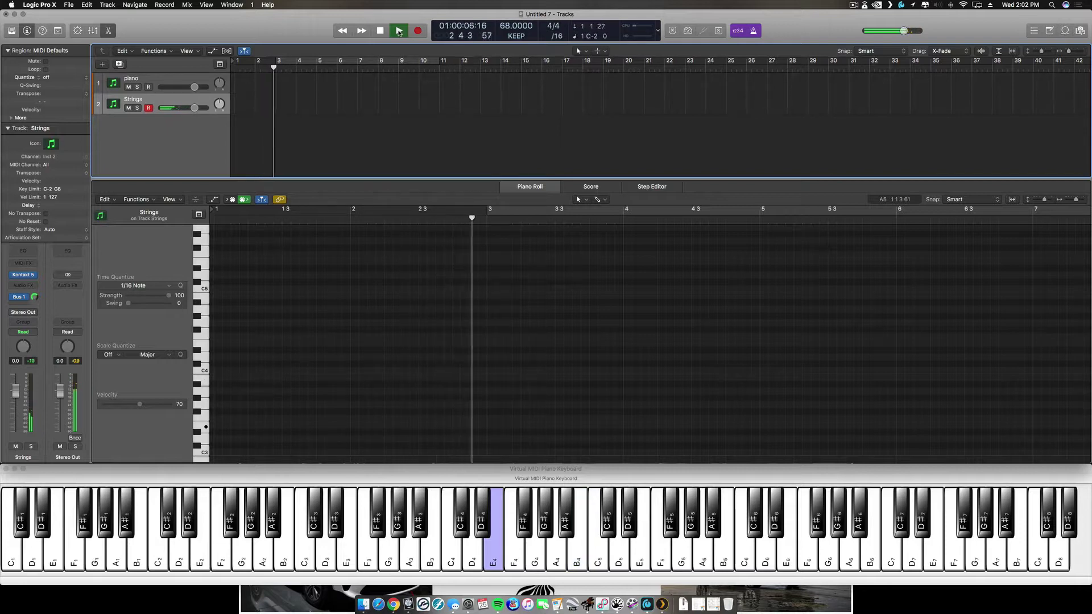
pyautogui.hotkey('shift', 'r')
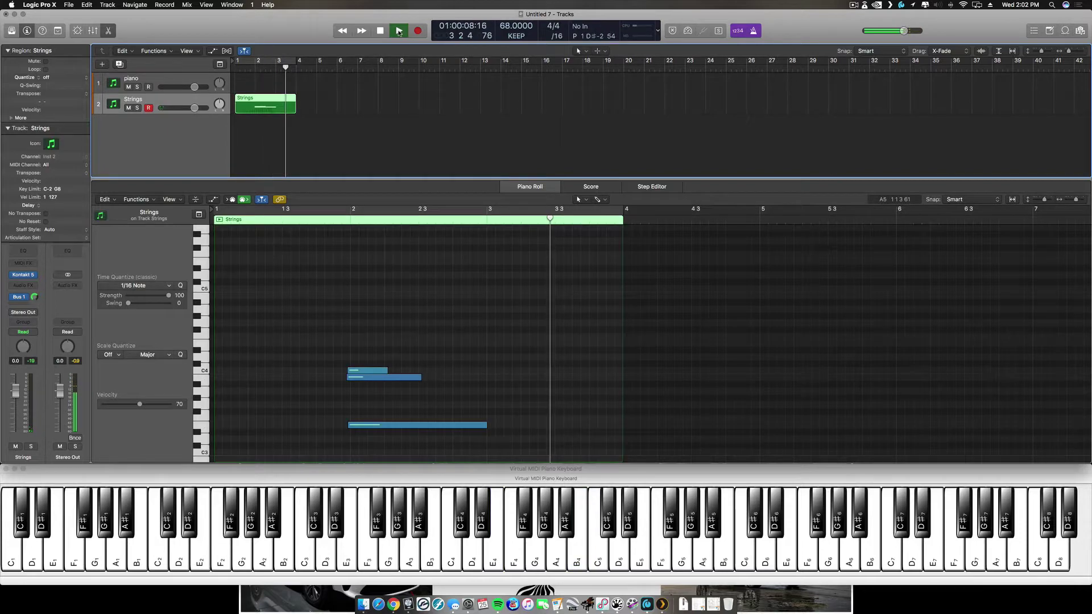
pyautogui.press('space')
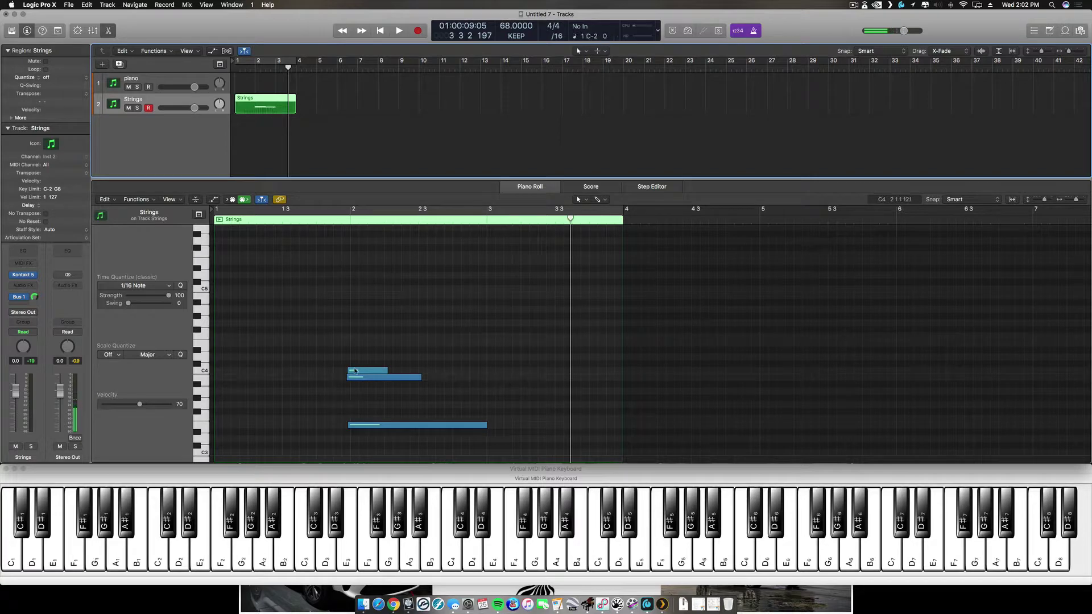
# Quantize the three captured chord notes to 1/16 notes so they start exactly at bar 2.
pyautogui.moveTo(333, 345); pyautogui.dragTo(398, 443)
pyautogui.press('q')
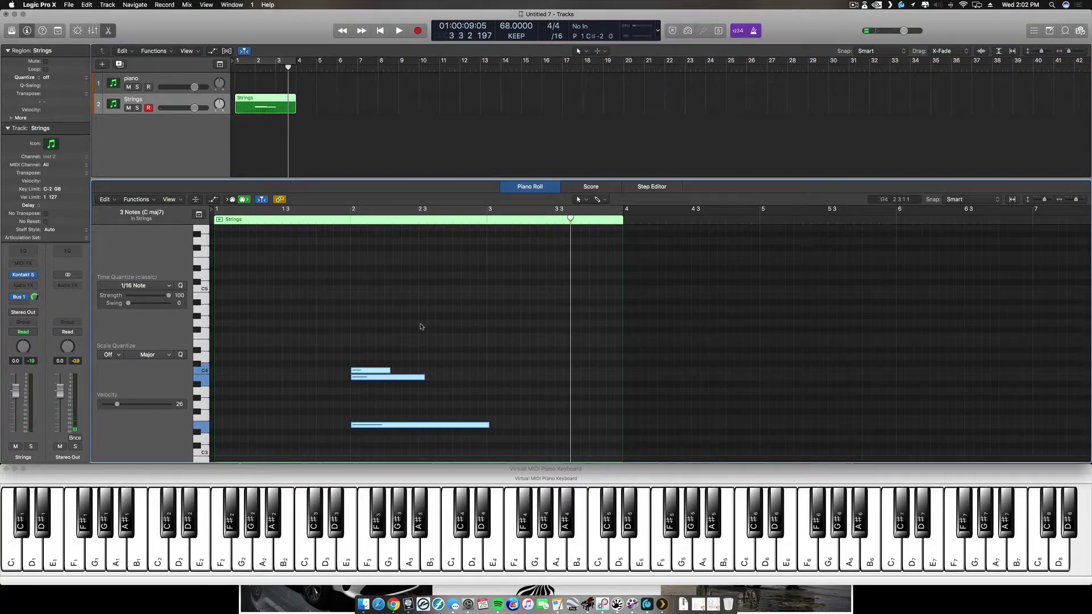
pyautogui.click(415, 353)
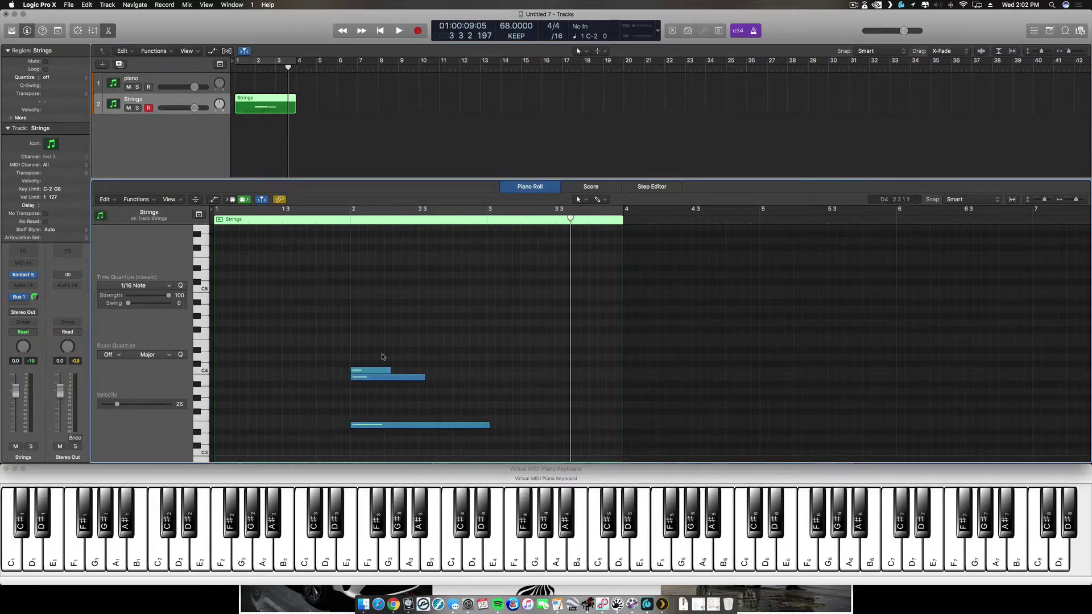
# Shorten the bar 2 chord notes: C4 to one beat, B3 to two beats and E3 to three beats.
pyautogui.moveTo(391, 371); pyautogui.dragTo(384, 370)
pyautogui.click(379, 377)
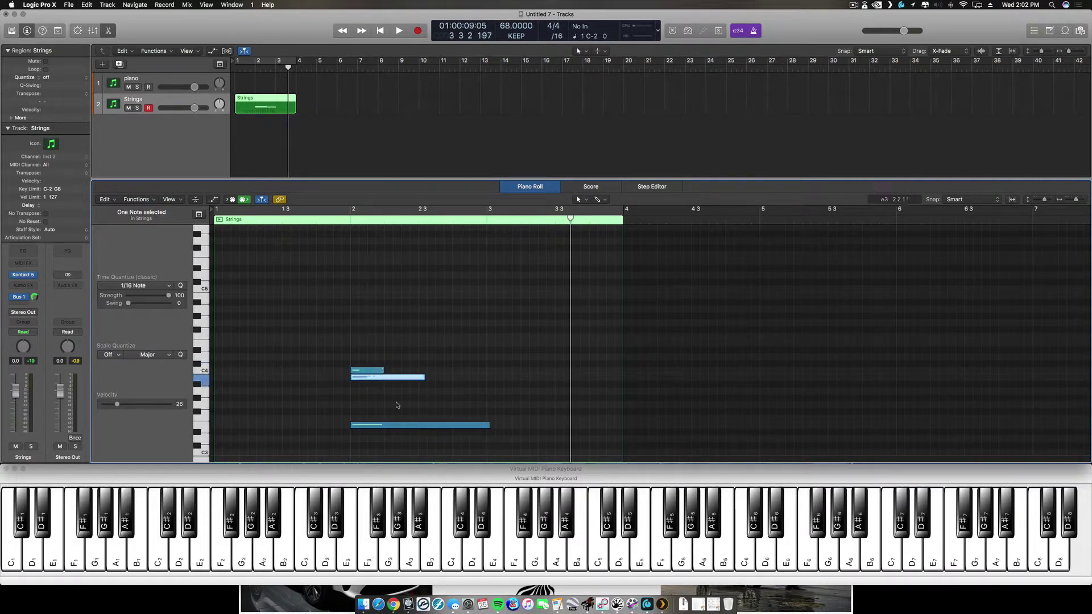
pyautogui.moveTo(424, 377); pyautogui.dragTo(418, 378)
pyautogui.click(441, 425)
pyautogui.moveTo(489, 426); pyautogui.dragTo(418, 425)
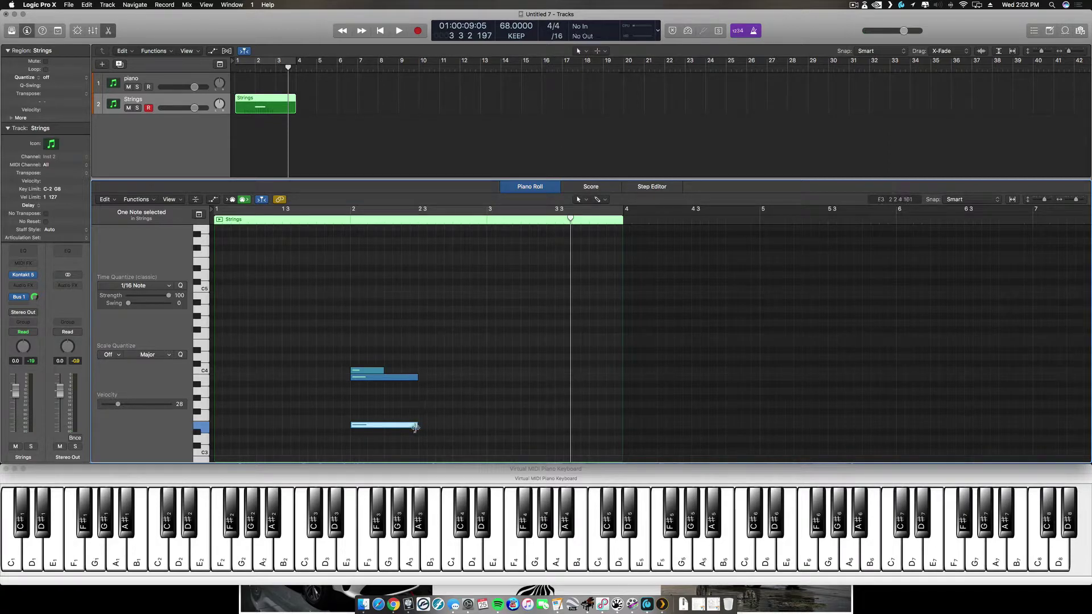
pyautogui.moveTo(418, 425); pyautogui.dragTo(452, 425)
# Play the staggered chord from the end of bar 1, and lengthen its E3 note to about the start of bar 3.
pyautogui.click(322, 219)
pyautogui.press('space')
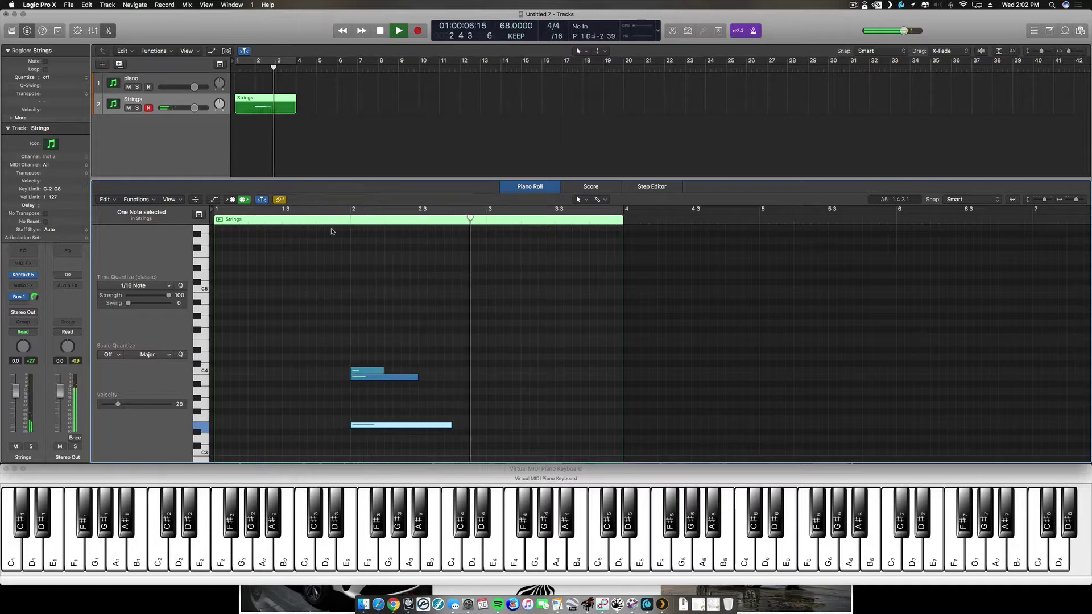
pyautogui.press('space')
pyautogui.click(452, 426)
pyautogui.moveTo(452, 426); pyautogui.dragTo(487, 426)
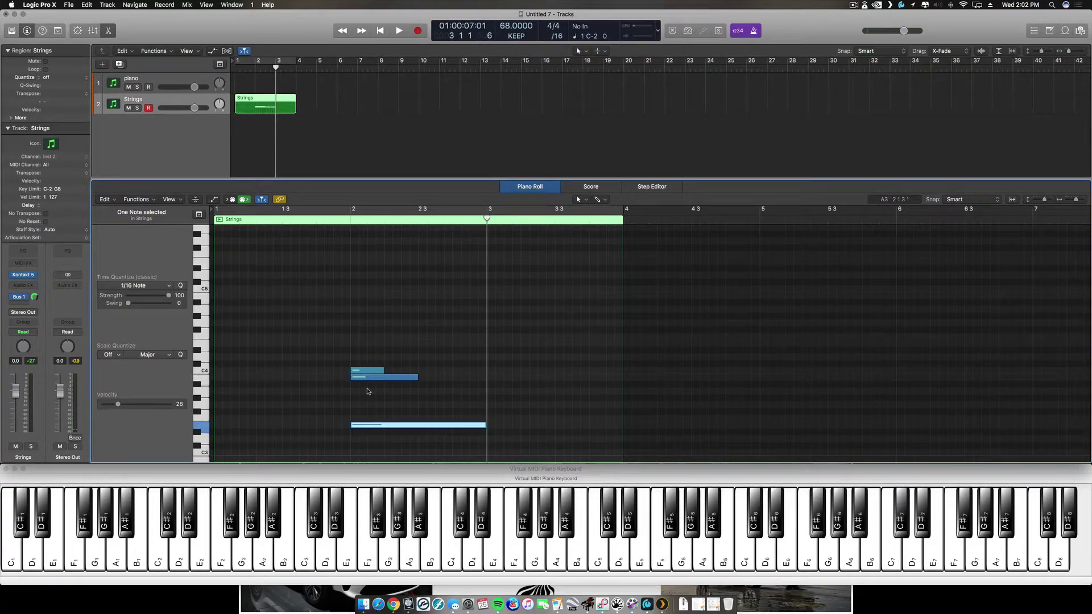
# Copy the three-note Strings chord from bar 2 to bar 3 and lower the copied notes to C#3, G3 and A3.
pyautogui.moveTo(367, 374)
pyautogui.click(171, 74)
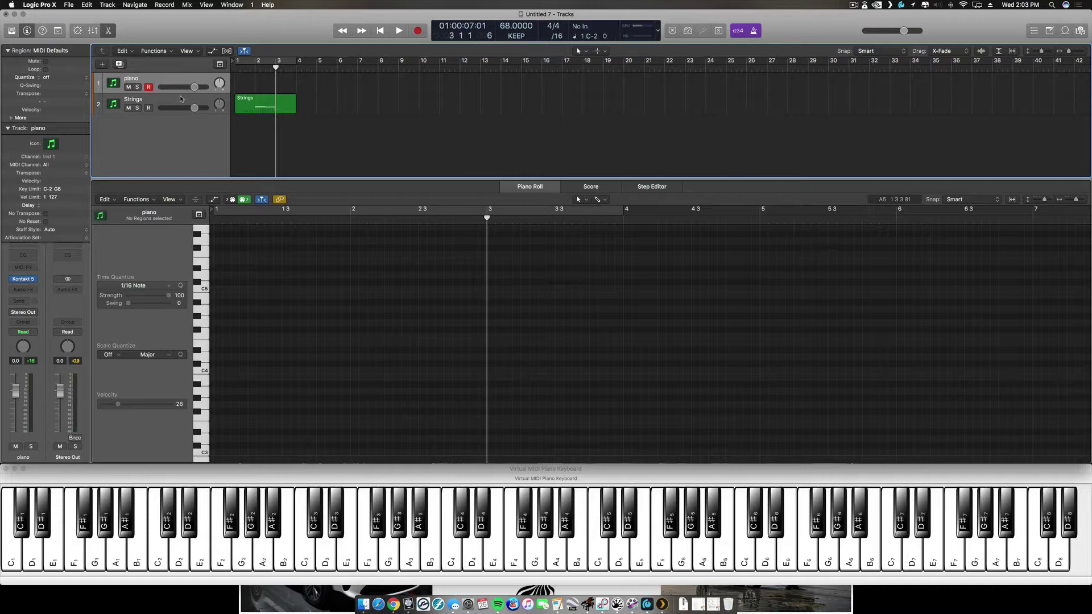
pyautogui.click(284, 105)
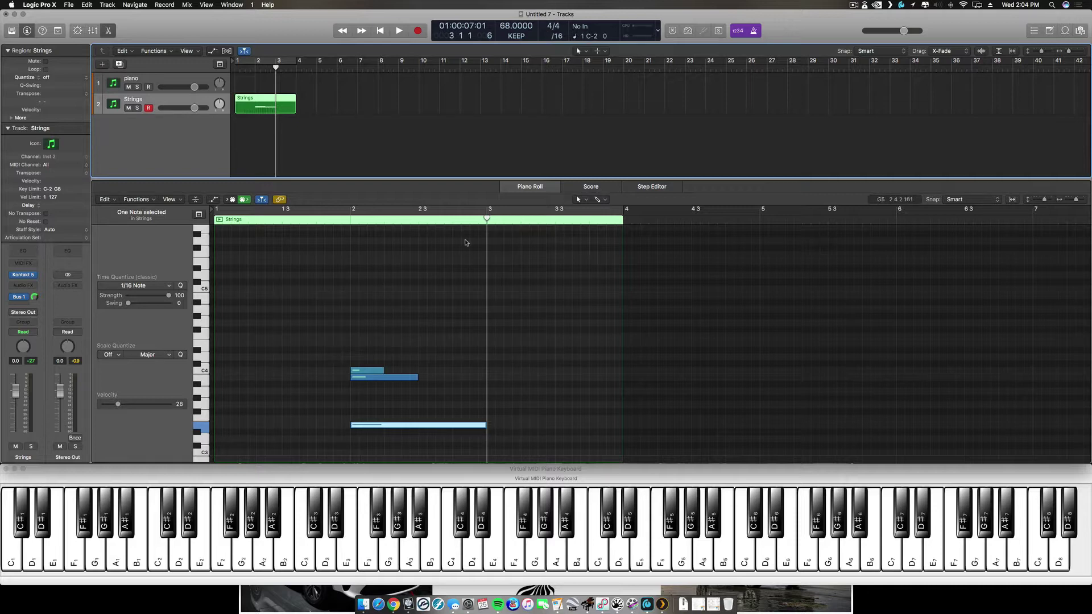
pyautogui.moveTo(365, 349); pyautogui.dragTo(391, 445)
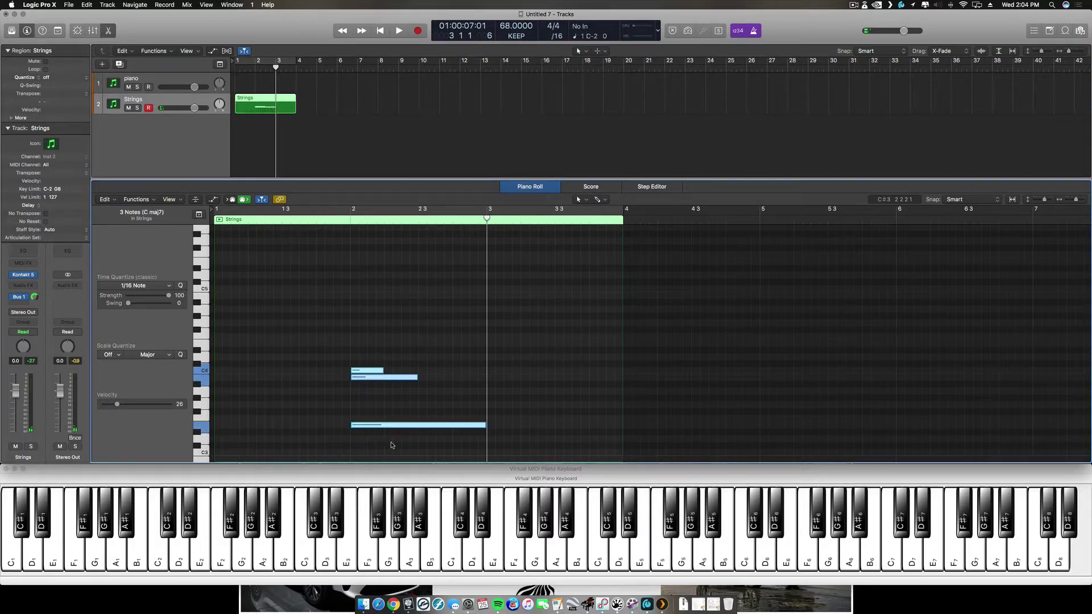
pyautogui.press('super+v')
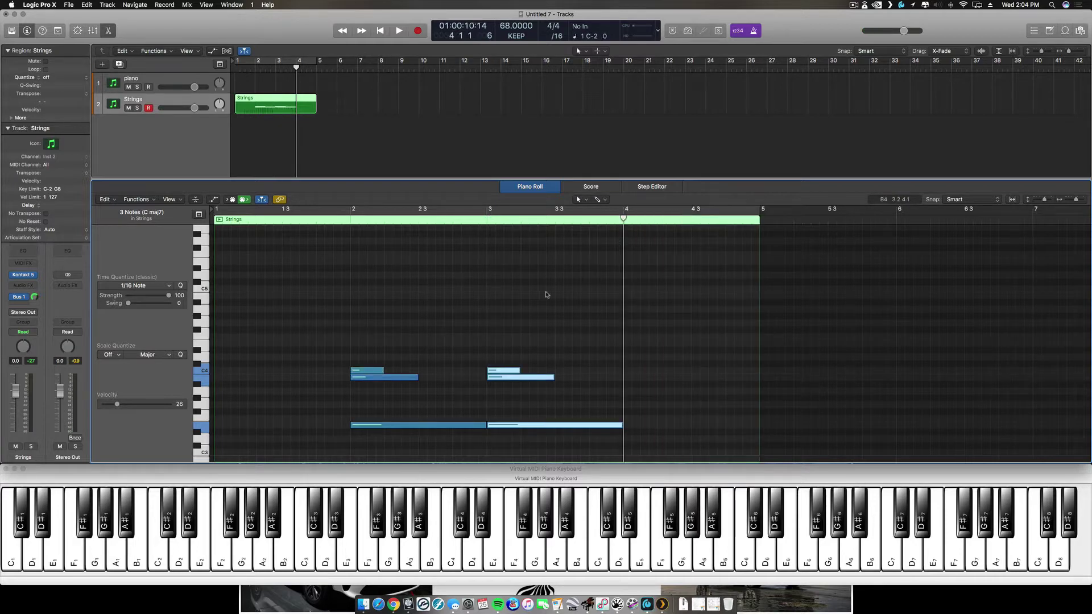
pyautogui.moveTo(499, 372); pyautogui.dragTo(501, 404)
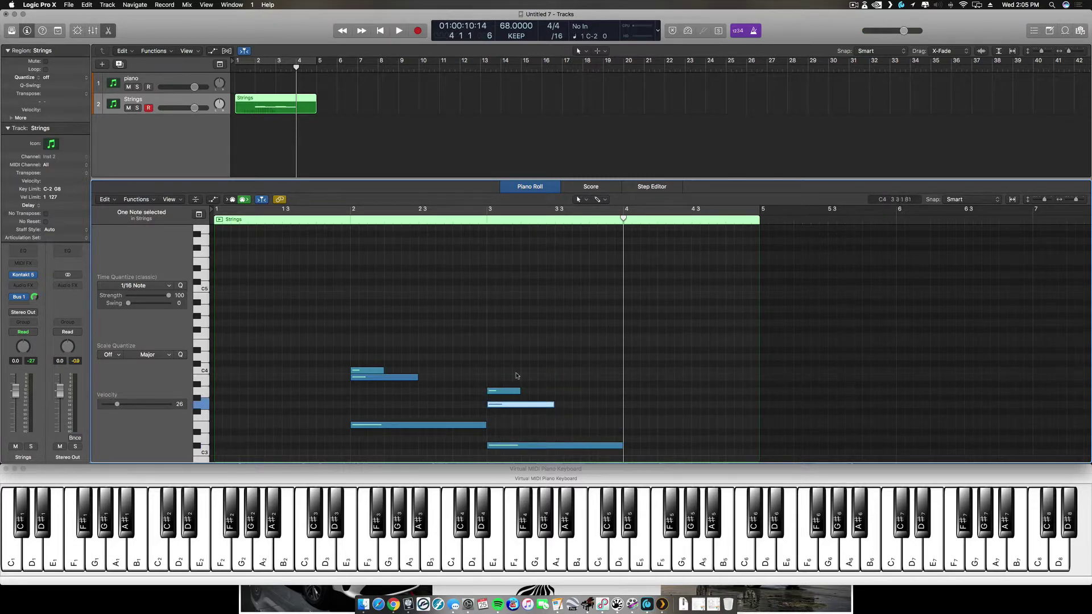
pyautogui.moveTo(498, 374); pyautogui.dragTo(511, 455)
# Copy the bar 2 chord to bar 4 and transpose the copy down six semitones to A#2, F3 and F#3.
pyautogui.moveTo(387, 340); pyautogui.dragTo(386, 435)
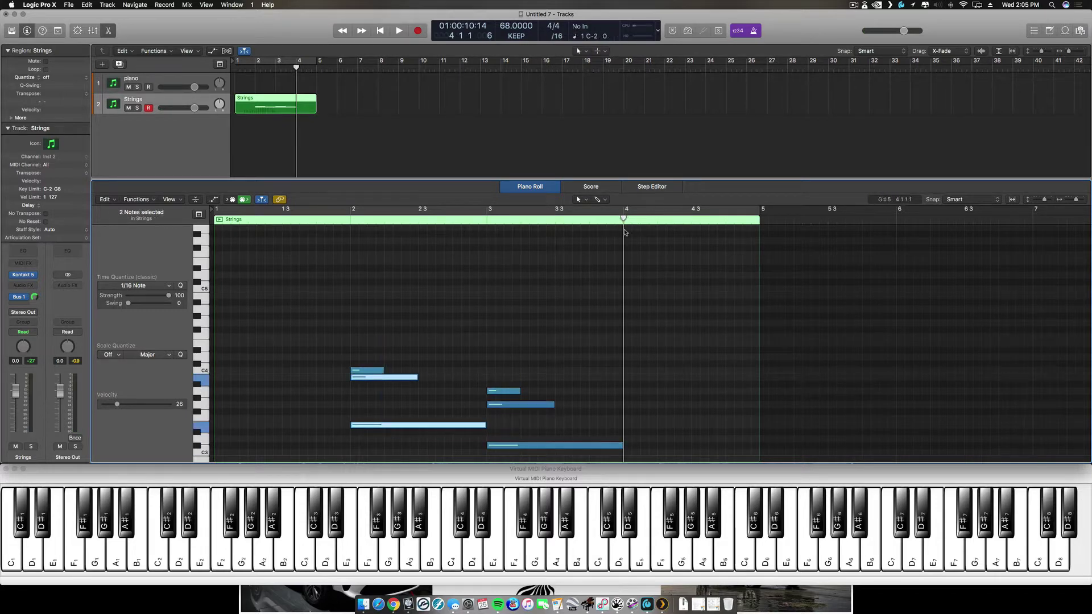
pyautogui.click(641, 254)
pyautogui.press('super+v')
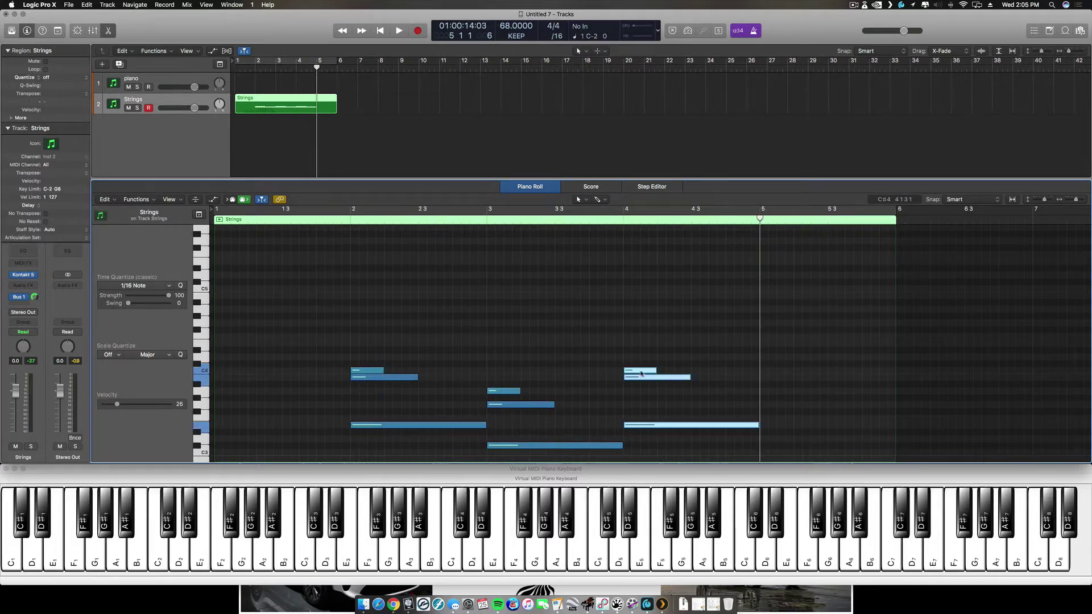
pyautogui.scroll(-3, 635, 353)
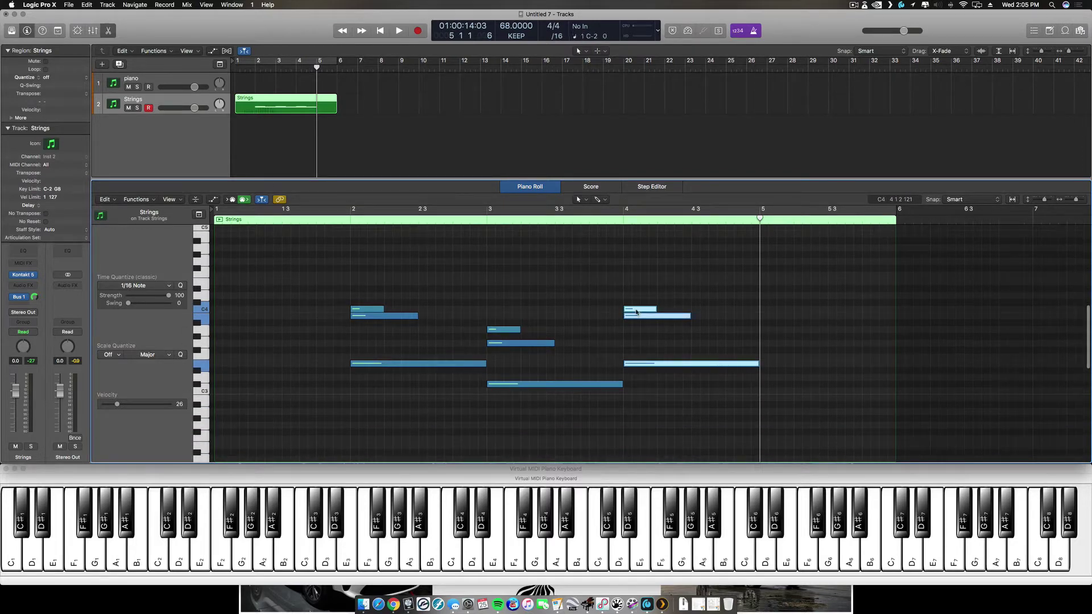
pyautogui.hotkey('alt', 'Down')
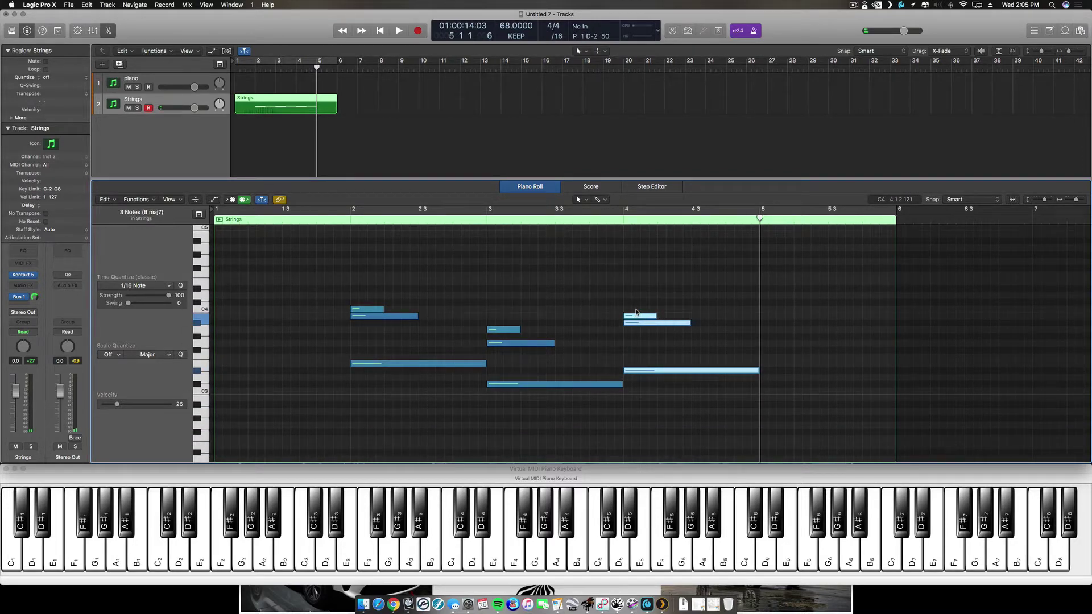
pyautogui.hotkey('alt', 'Down')
pyautogui.hotkey('alt', 'Down')
pyautogui.hotkey('alt', 'Down')
pyautogui.hotkey('alt', 'Down')
pyautogui.hotkey('alt', 'Down')
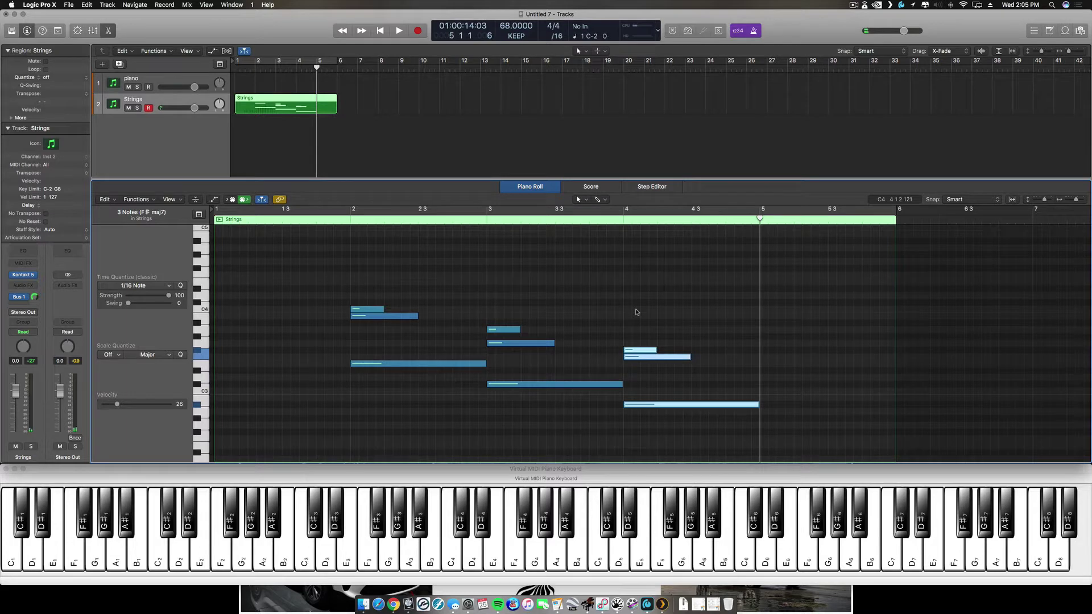
# Transpose the bar 4 chord down one semitone and raise its lowest note to B2.
pyautogui.hotkey('alt', 'Down')
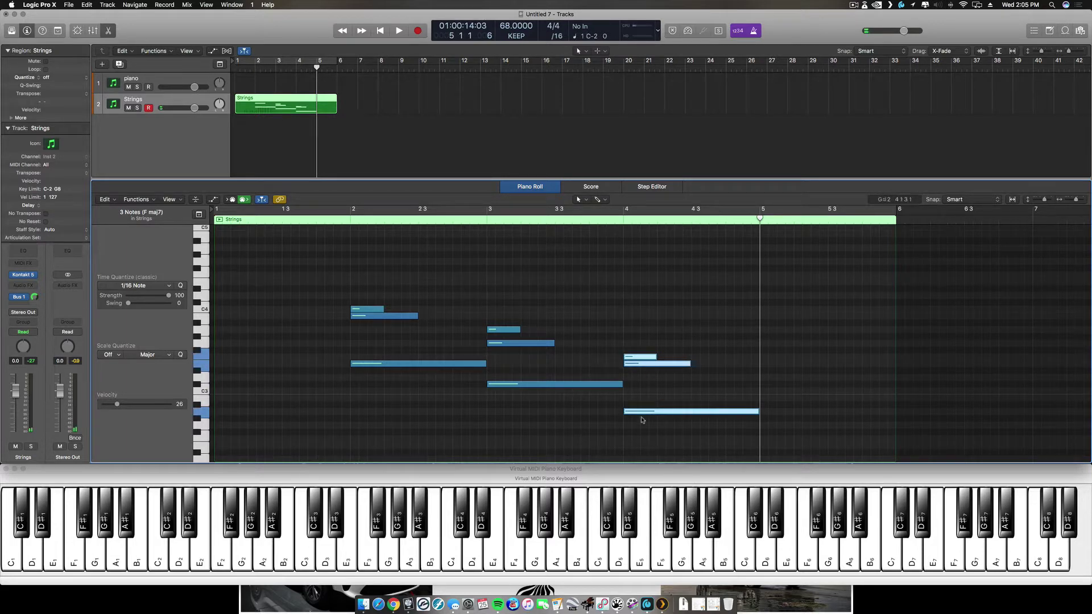
pyautogui.click(652, 394)
pyautogui.moveTo(645, 414); pyautogui.dragTo(646, 401)
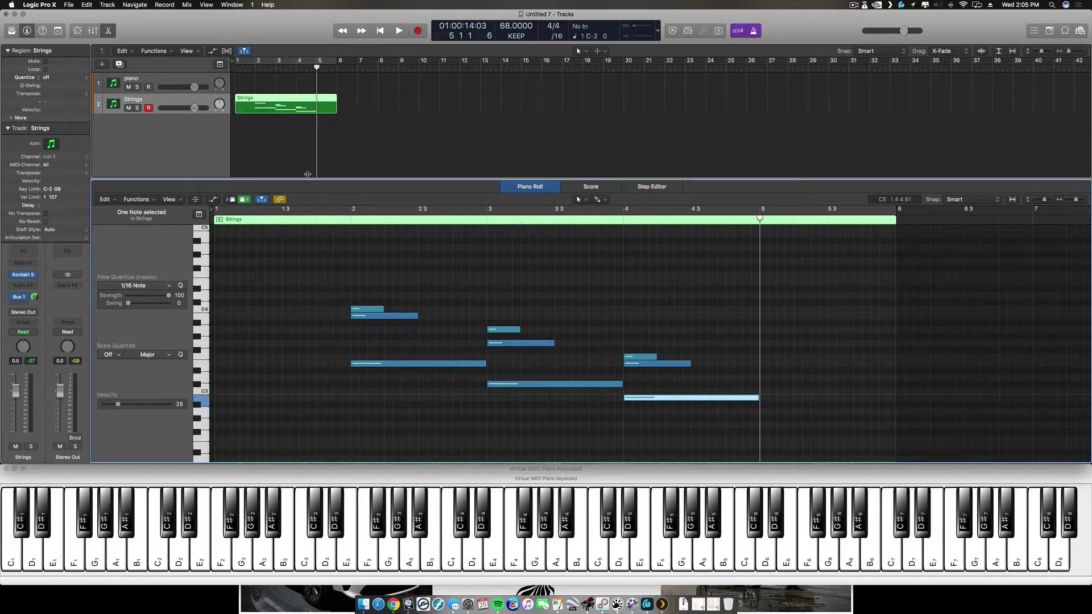
# Show the region's Modulation automation in the piano roll and delete all its control points.
pyautogui.click(214, 200)
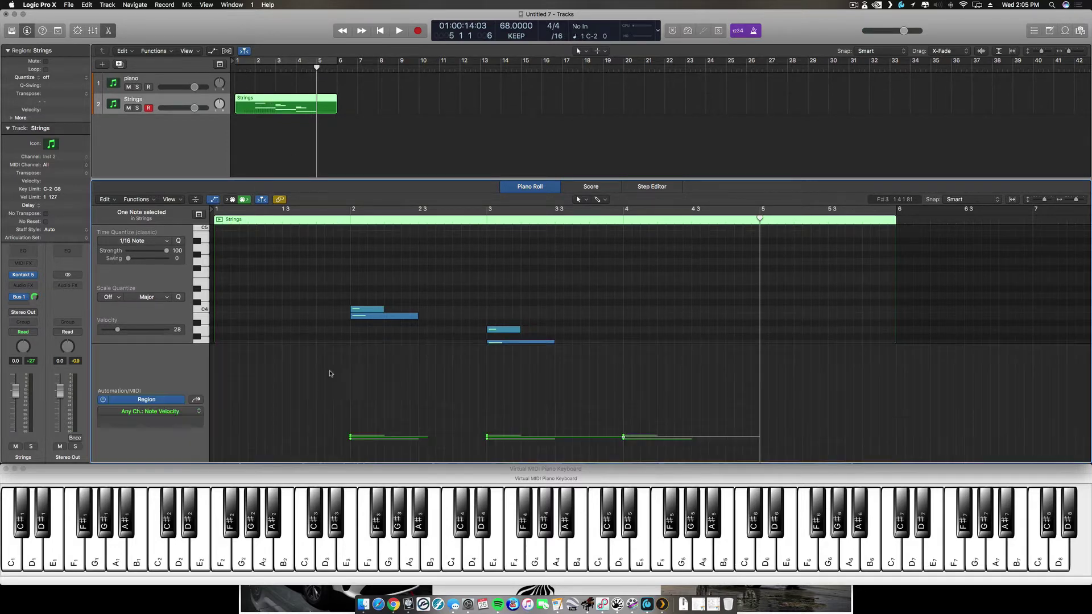
pyautogui.click(196, 400)
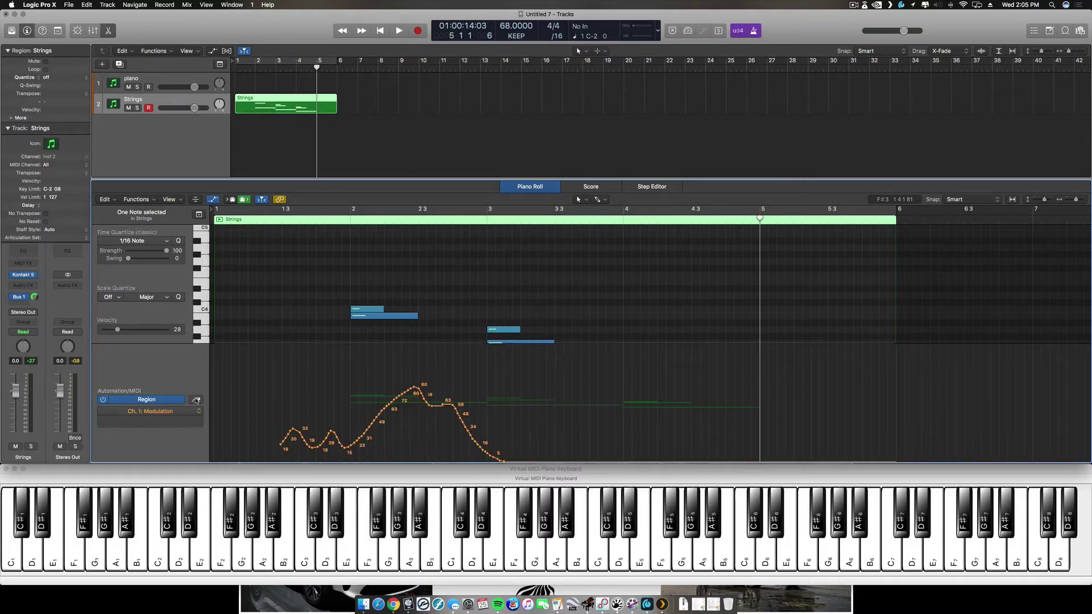
pyautogui.moveTo(267, 392); pyautogui.dragTo(540, 447)
pyautogui.press('Delete')
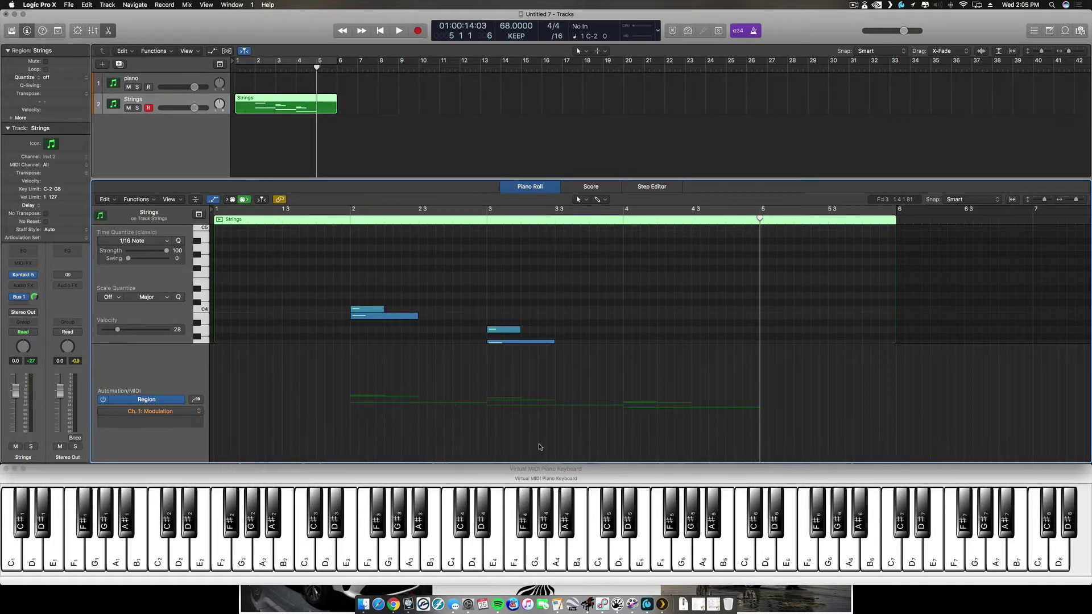
# Play the Strings progression from beat 3 of bar 1 into bar 3.
pyautogui.click(323, 220)
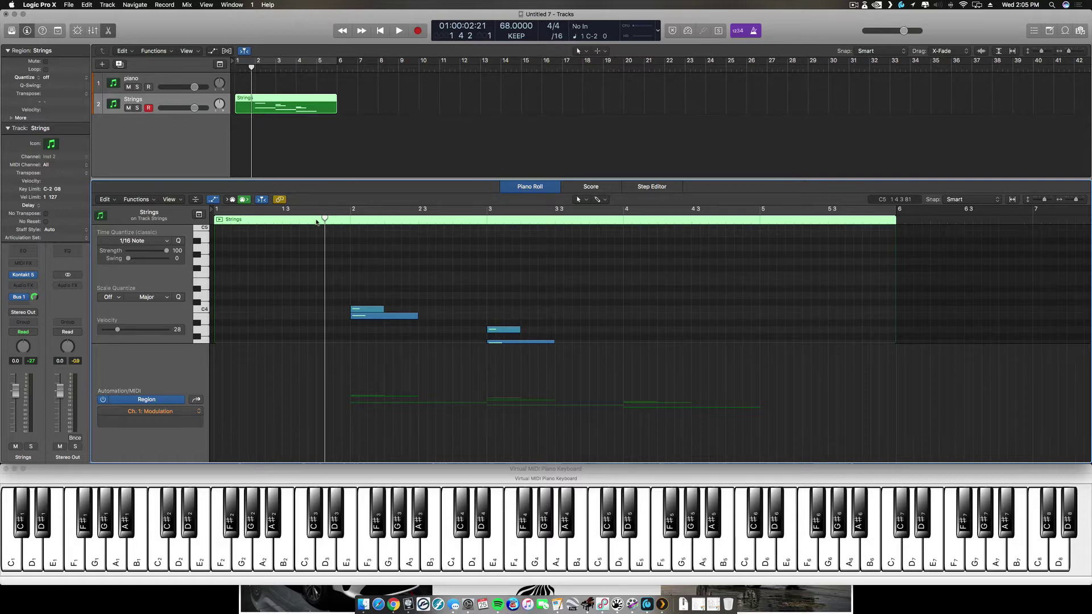
pyautogui.click(287, 221)
pyautogui.scroll(-5, 379, 274)
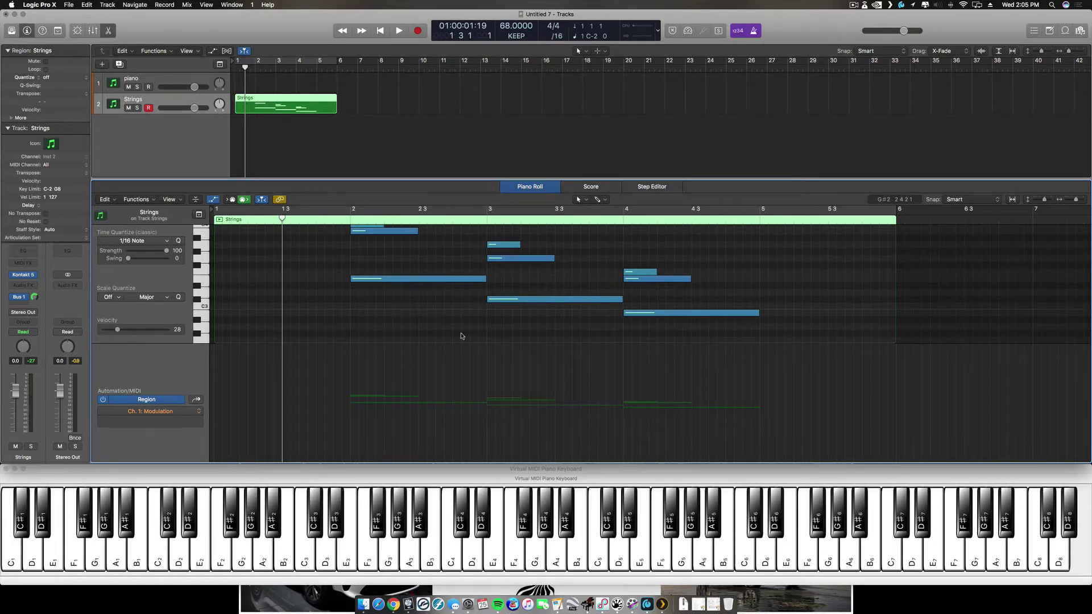
pyautogui.press('space')
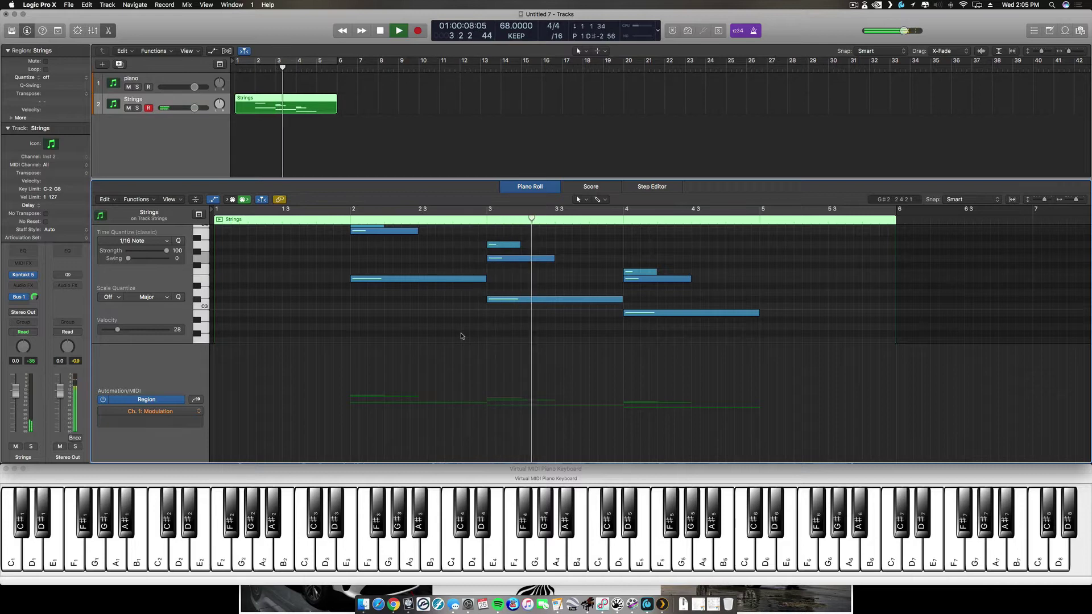
pyautogui.press('space')
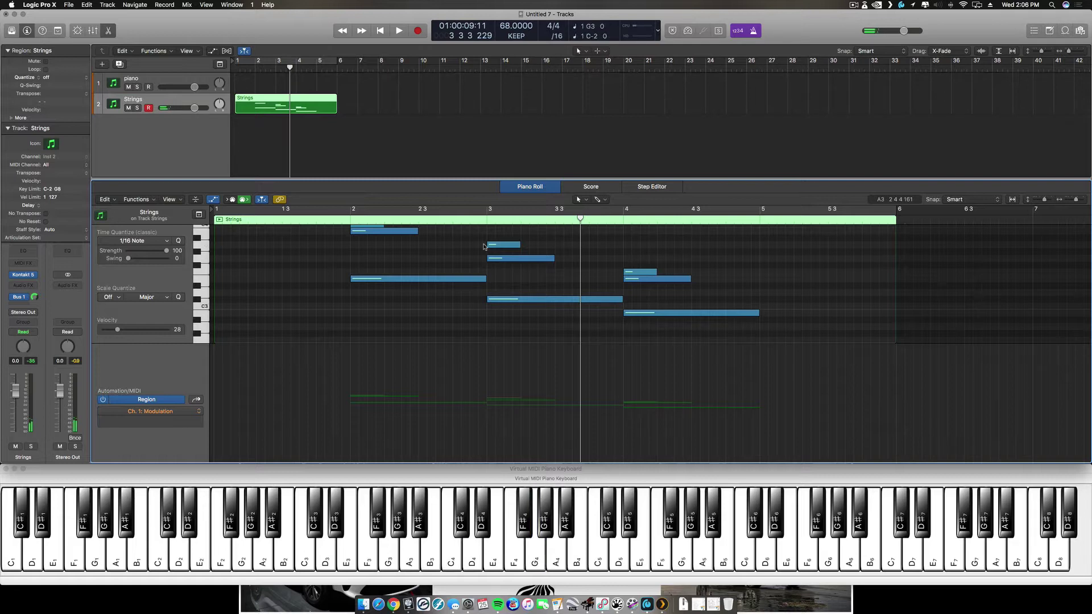
# Lower the bass note of the bar 3 chord to C3 and play the progression from late in bar 1 into bar 4.
pyautogui.moveTo(514, 302); pyautogui.dragTo(515, 307)
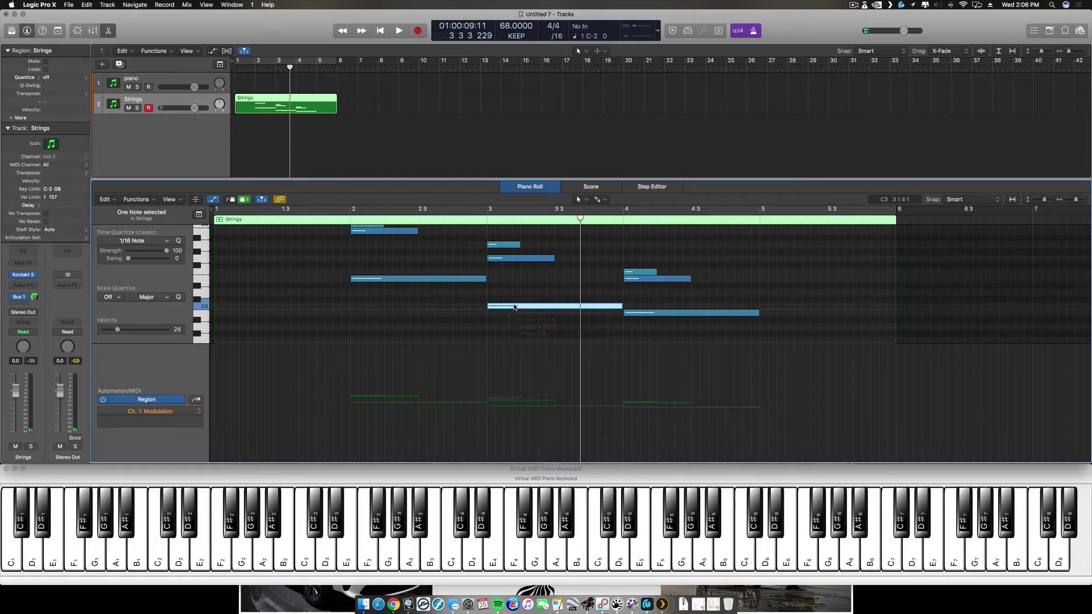
pyautogui.click(333, 219)
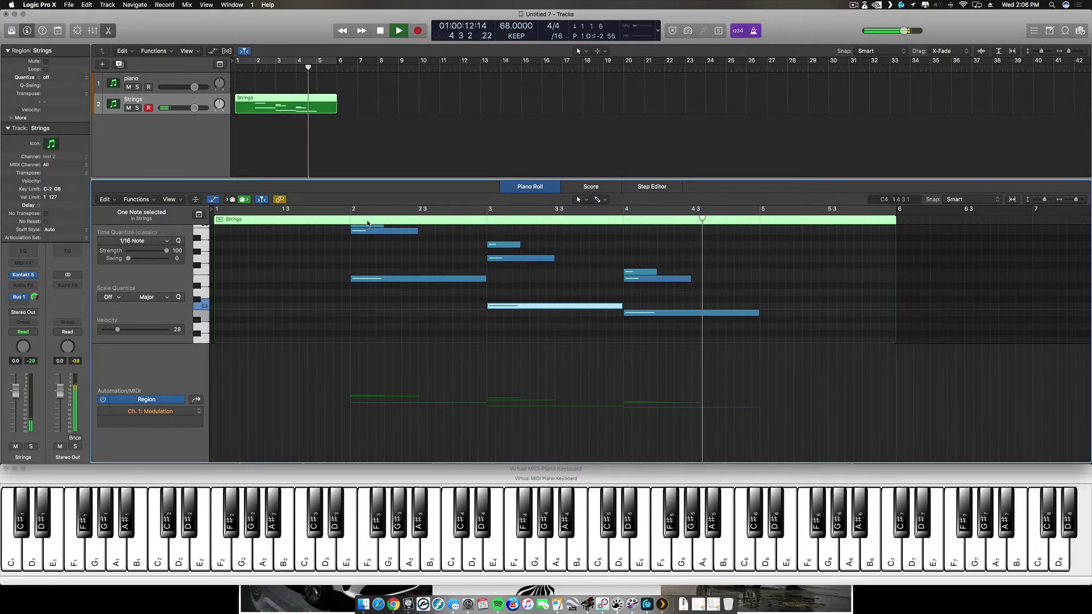
pyautogui.press('space')
# Delete the Strings region with its three-chord progression from the track.
pyautogui.scroll(3, 314, 262)
pyautogui.moveTo(312, 259); pyautogui.dragTo(749, 361)
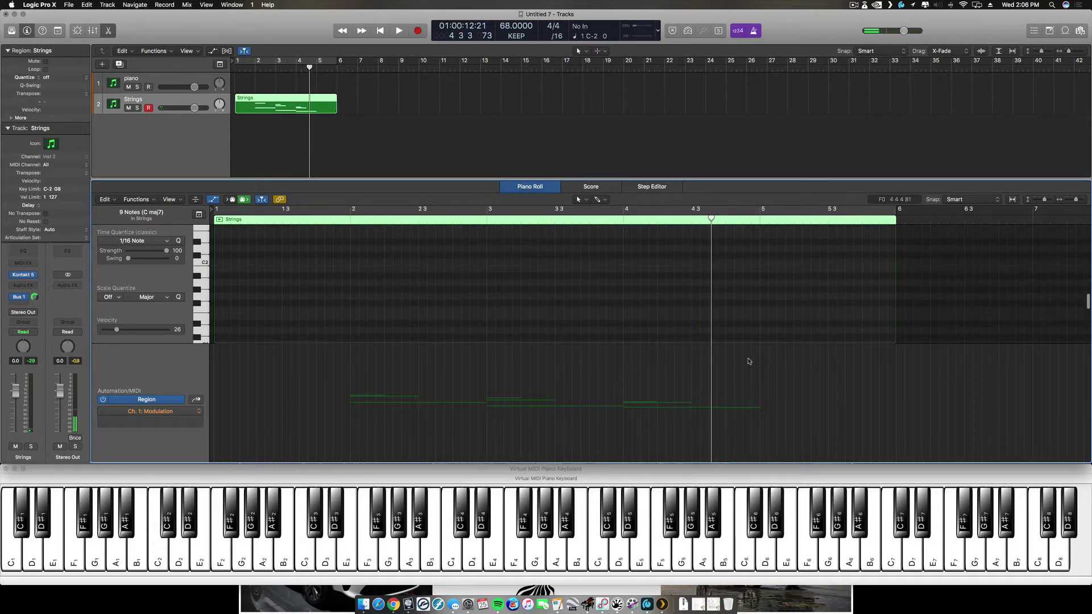
pyautogui.click(259, 112)
pyautogui.press('Delete')
# Lower the project tempo to 52 BPM while listening to the metronome from bar 1, and return to the start.
pyautogui.press('Return')
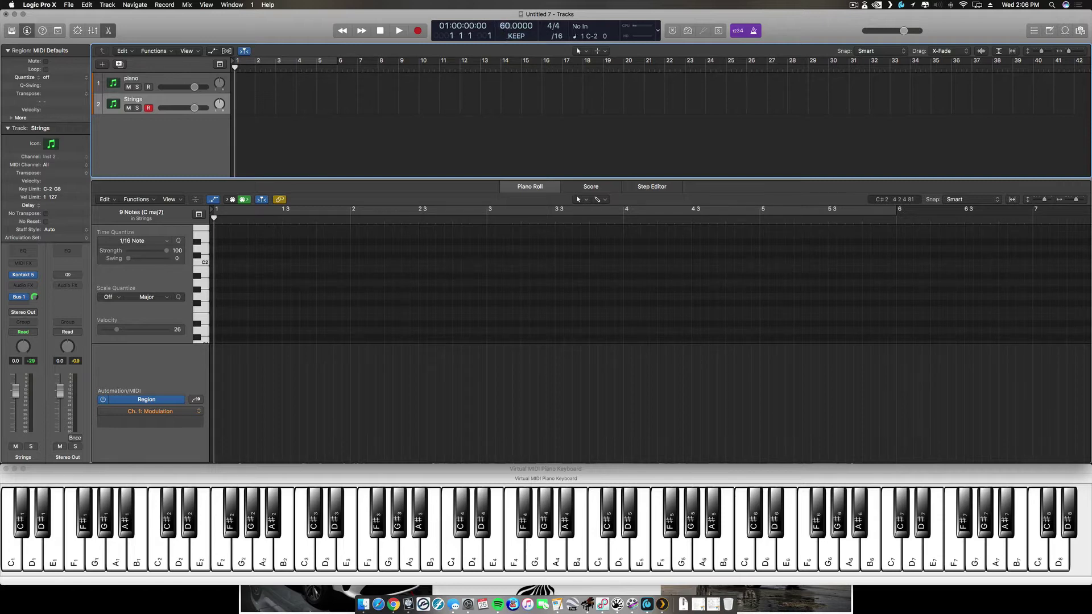
pyautogui.press('space')
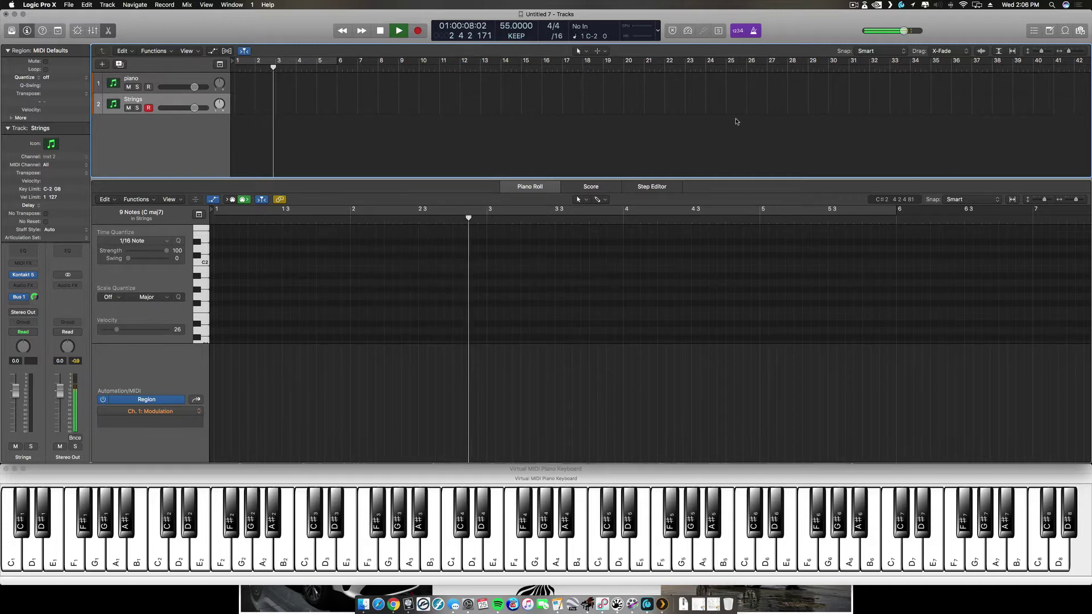
pyautogui.press('space')
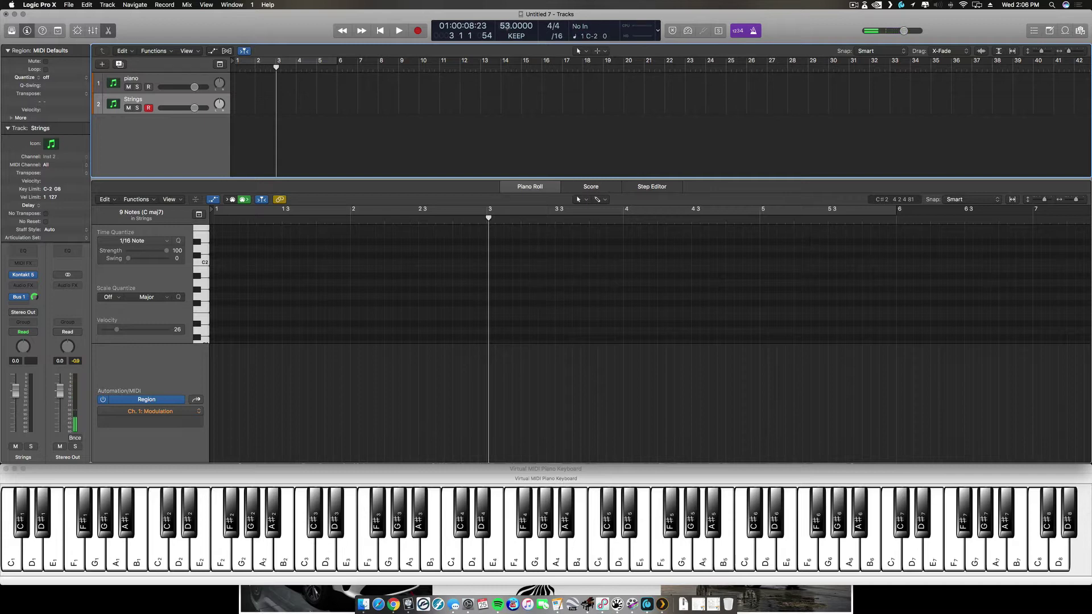
pyautogui.click(381, 32)
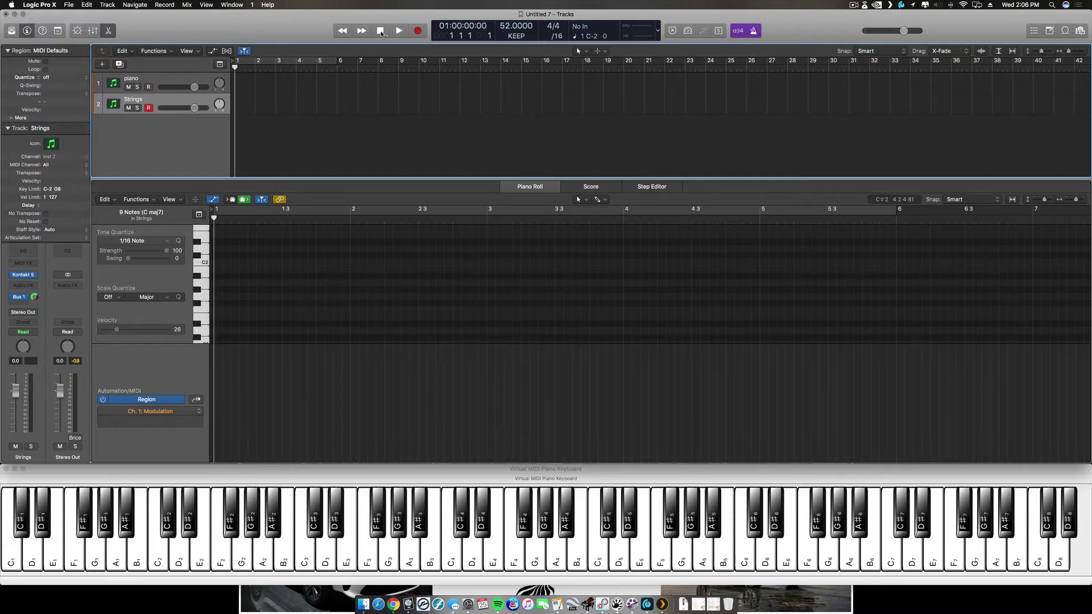
pyautogui.click(418, 31)
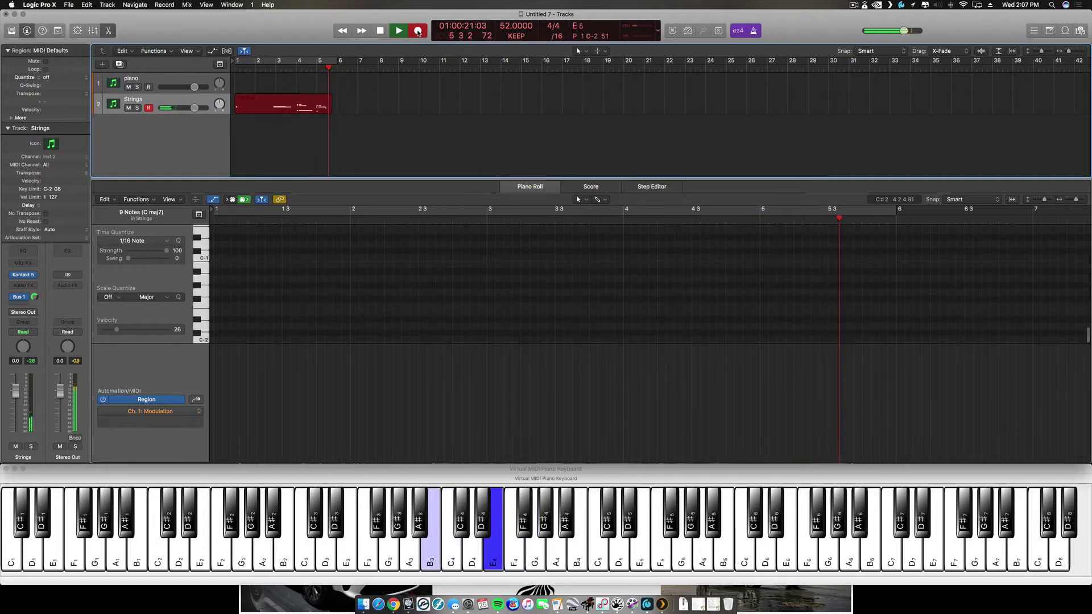
pyautogui.press('space')
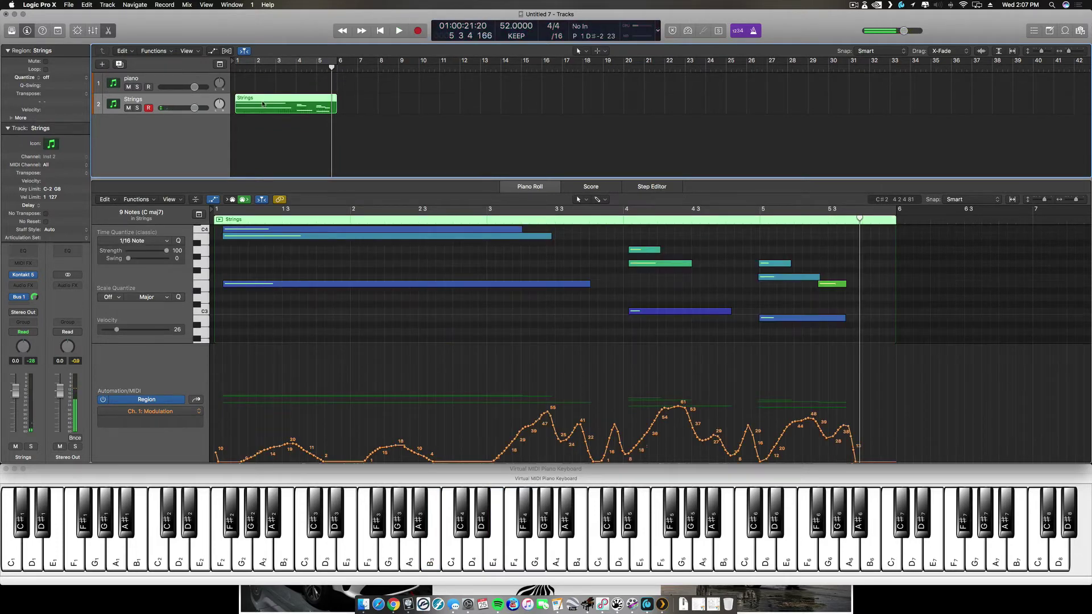
pyautogui.press('super+z')
# Run the transport from bar 1 and perform staggered string chords in bars 2, 3 and 4, plus a held chord across bars 5 and 6.
pyautogui.press('Return')
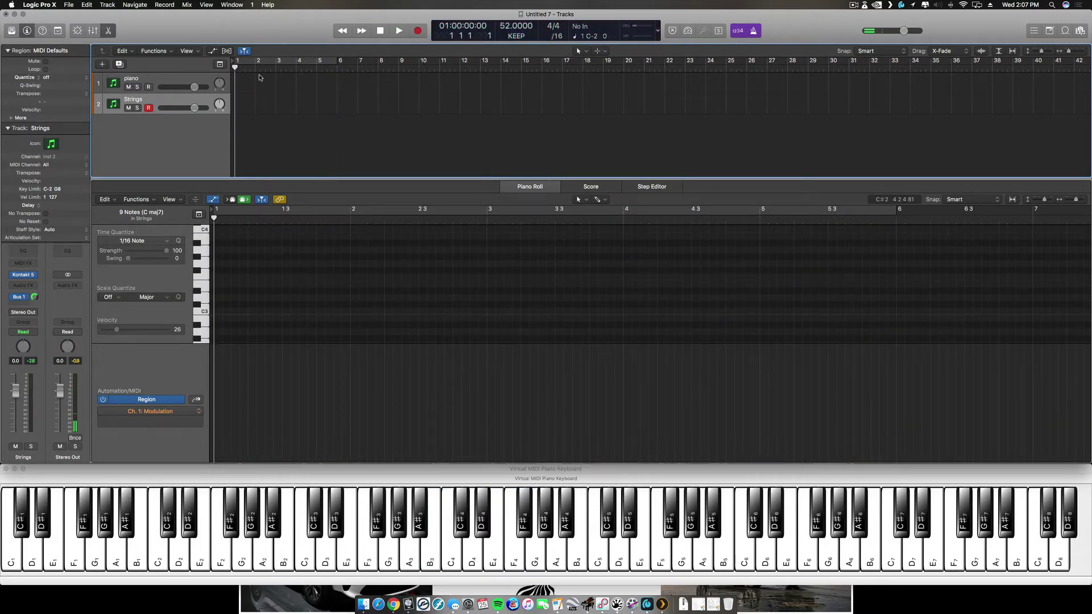
pyautogui.press('space')
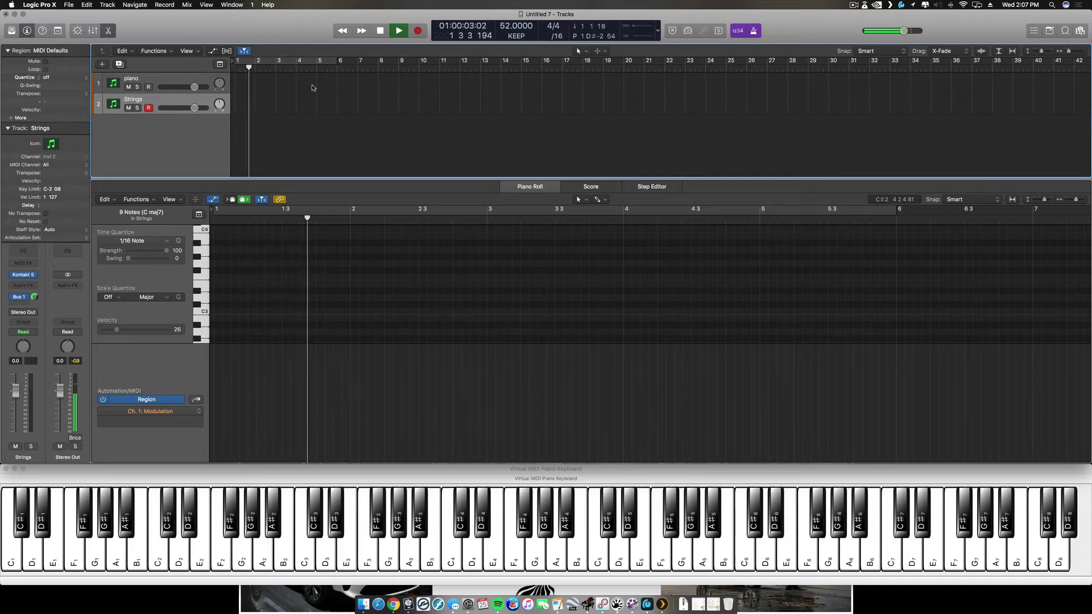
pyautogui.press('c')
pyautogui.press('m')
pyautogui.press(',')
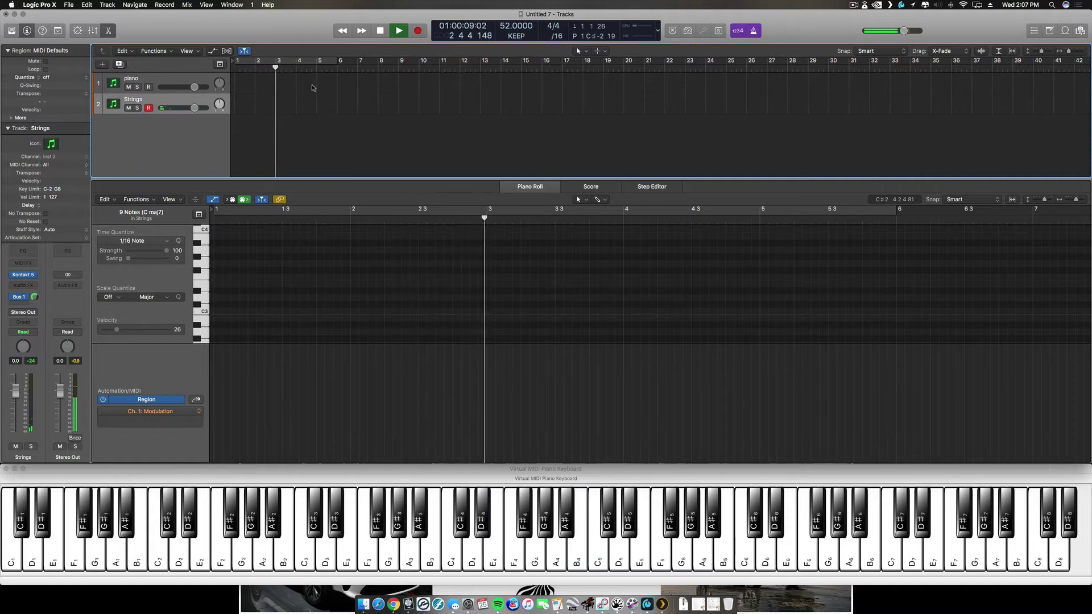
pyautogui.press('z')
pyautogui.press('b')
pyautogui.press('n')
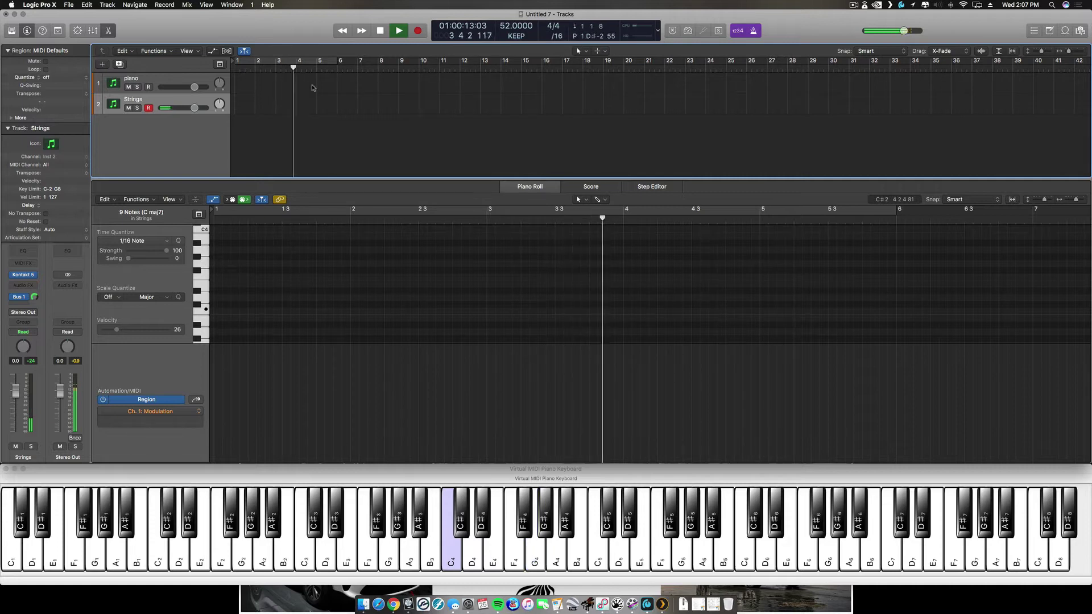
pyautogui.press('c')
pyautogui.press('v')
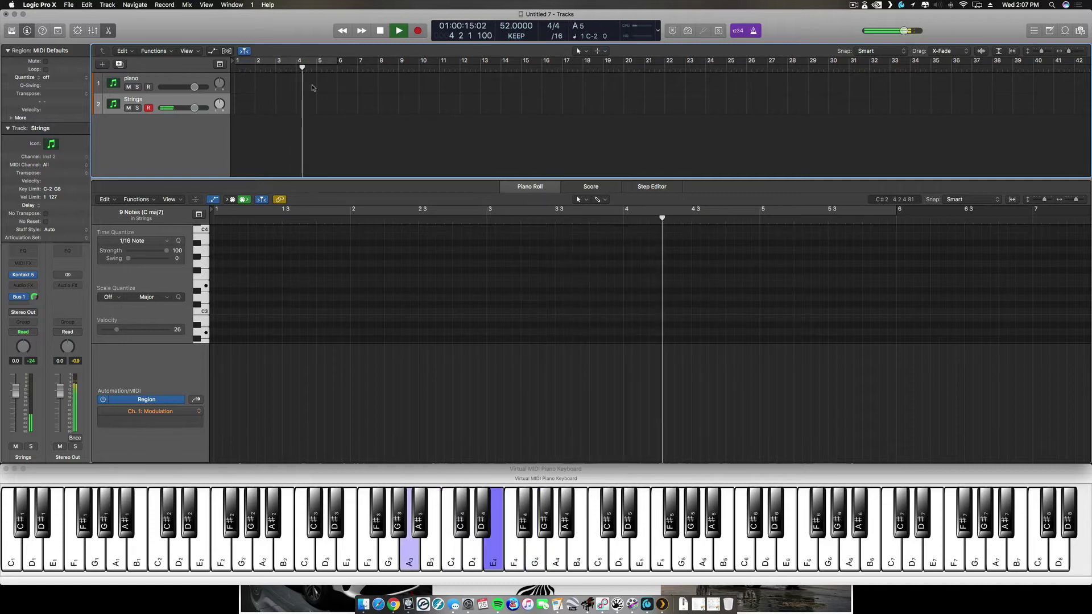
pyautogui.press('w')
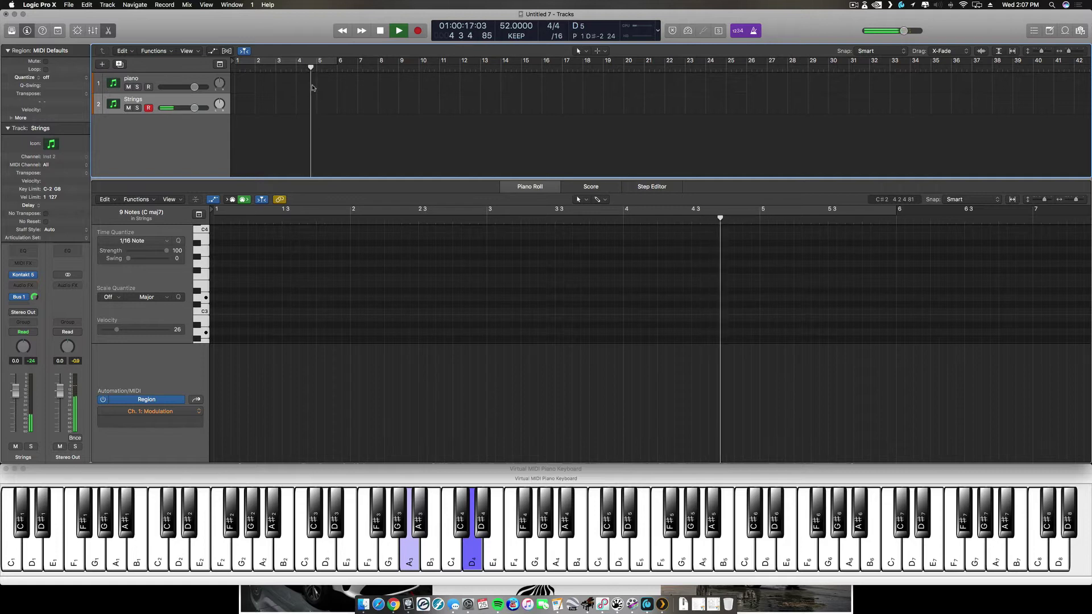
pyautogui.press('b')
pyautogui.press('q')
pyautogui.press('w')
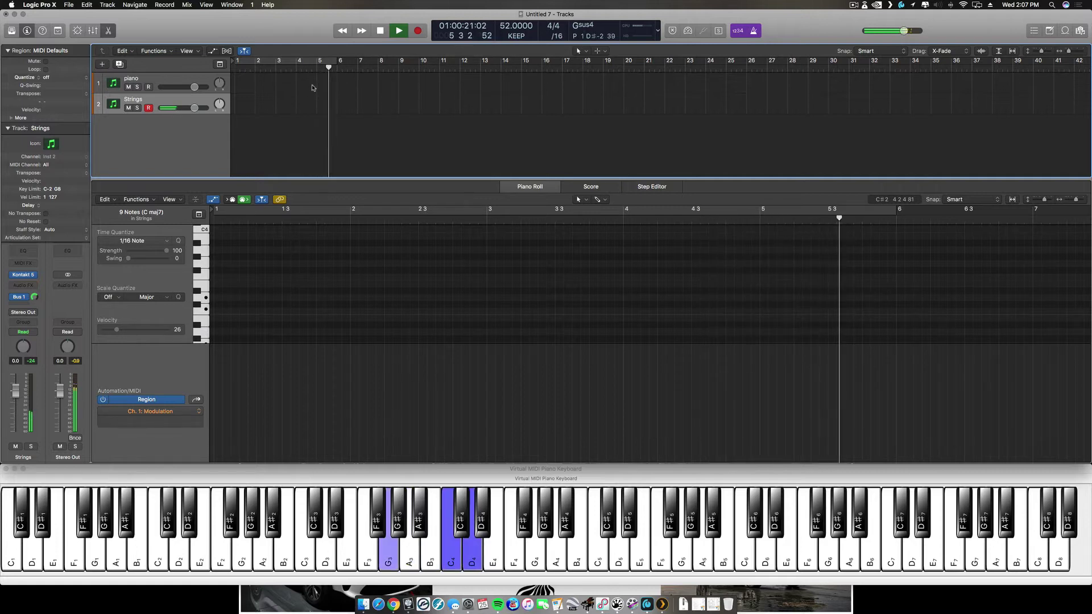
pyautogui.press('m')
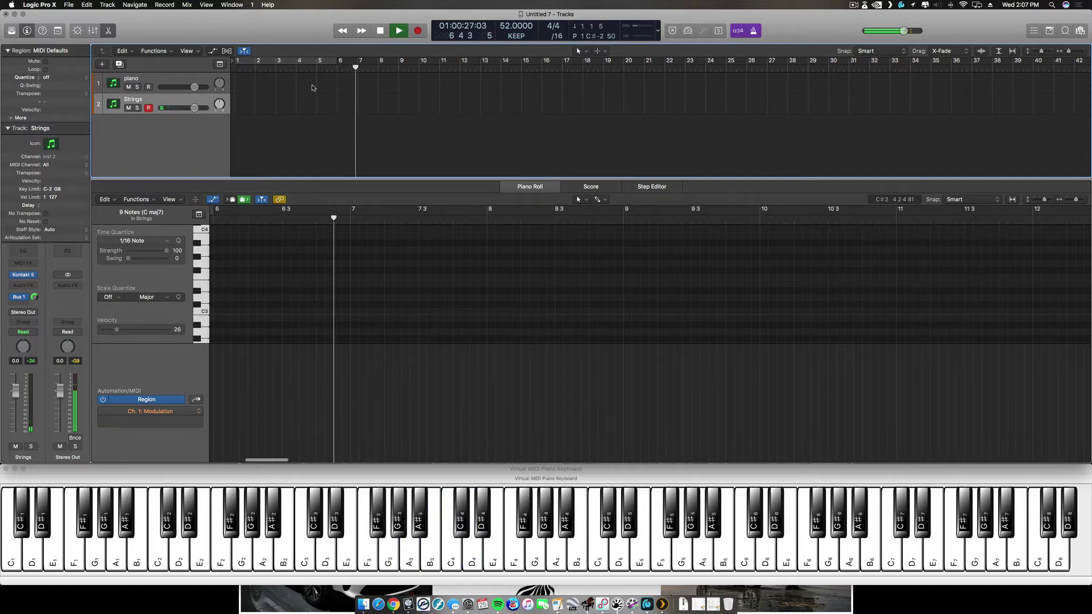
# Perform a second pass of the string chords from bar 7 through bar 11, and capture the whole performance as a Strings region.
pyautogui.press('e')
pyautogui.press('u')
pyautogui.press('i')
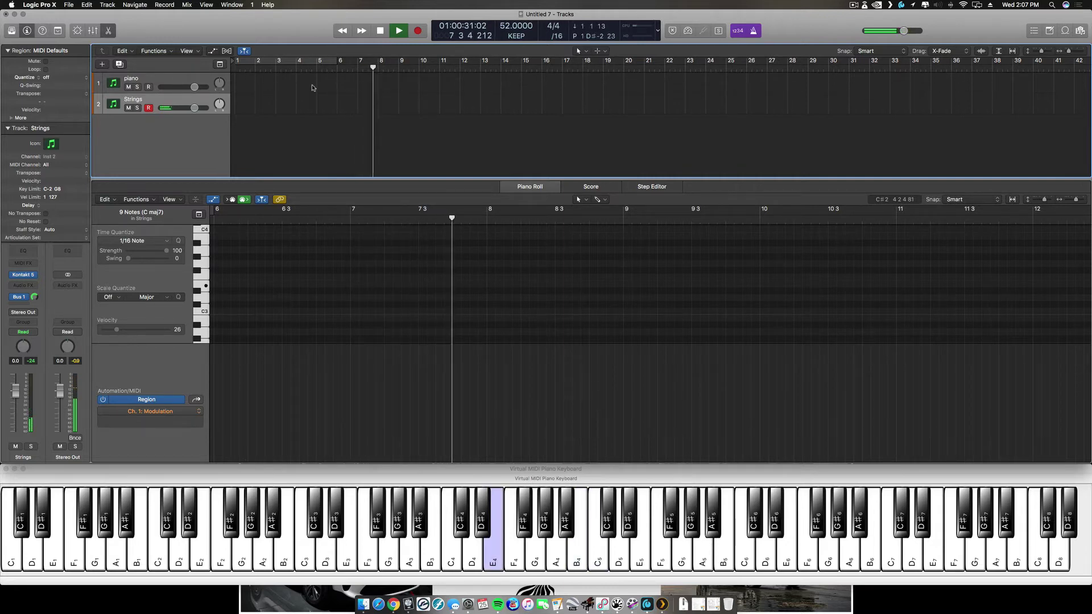
pyautogui.press('t')
pyautogui.press('q')
pyautogui.press('y')
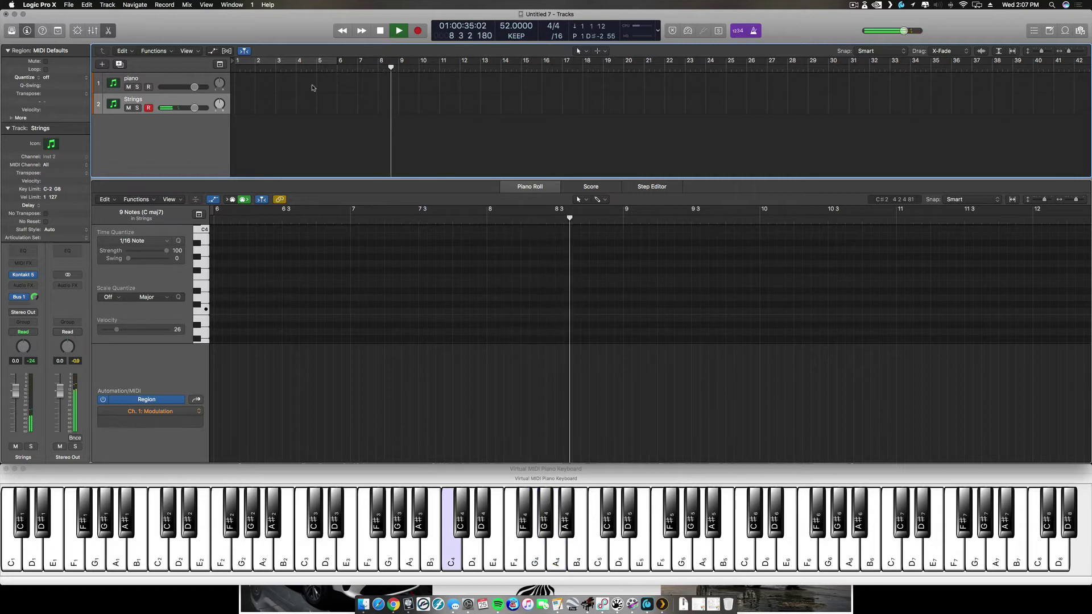
pyautogui.press('n')
pyautogui.press('e')
pyautogui.press('r')
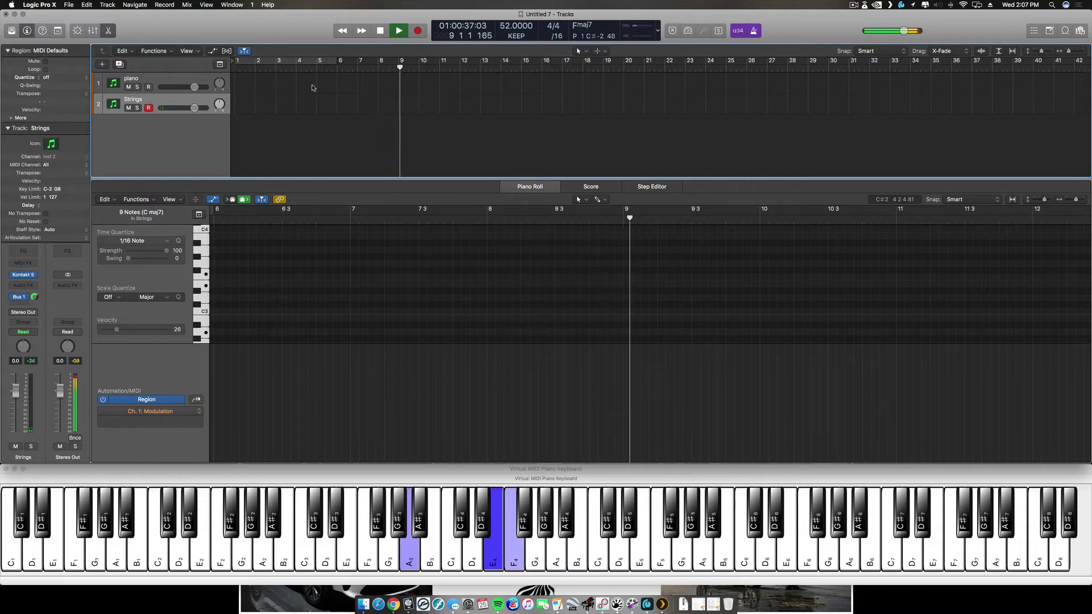
pyautogui.press('m')
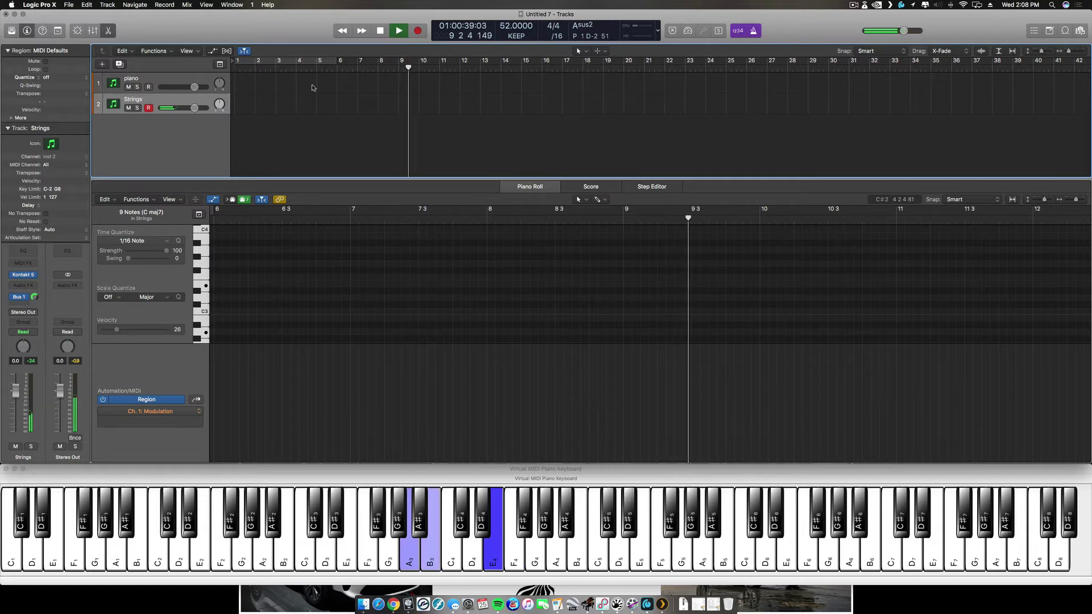
pyautogui.press('w')
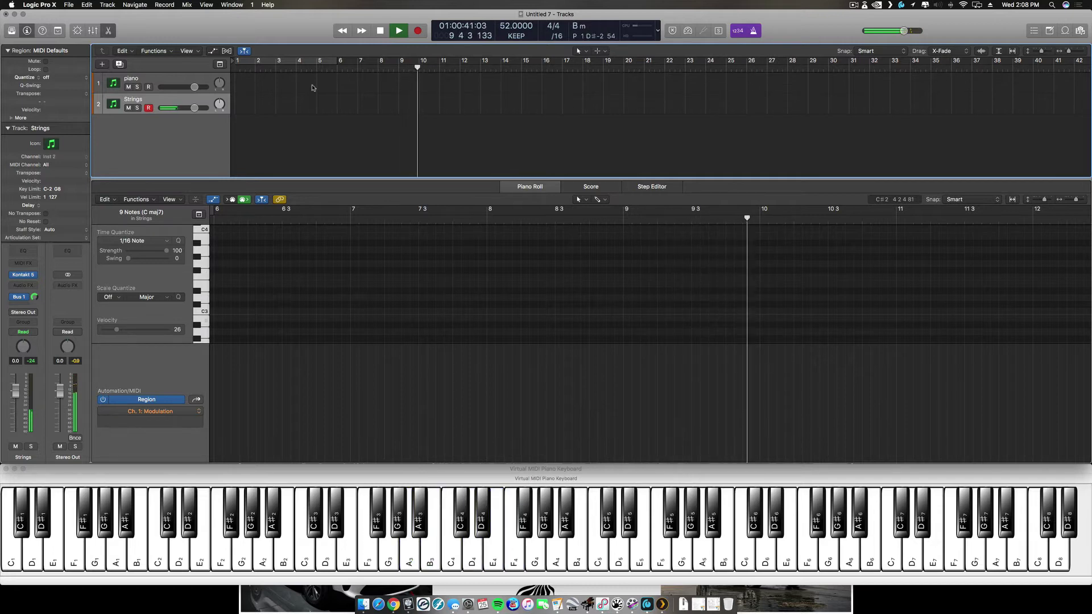
pyautogui.press('b')
pyautogui.press('q')
pyautogui.press('w')
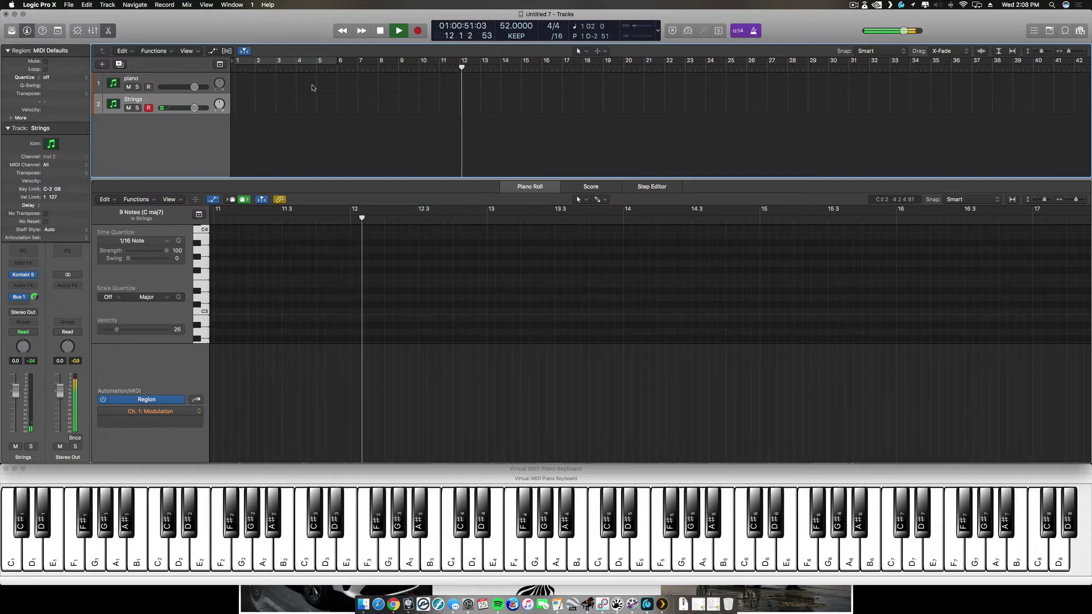
pyautogui.hotkey('shift', 'r')
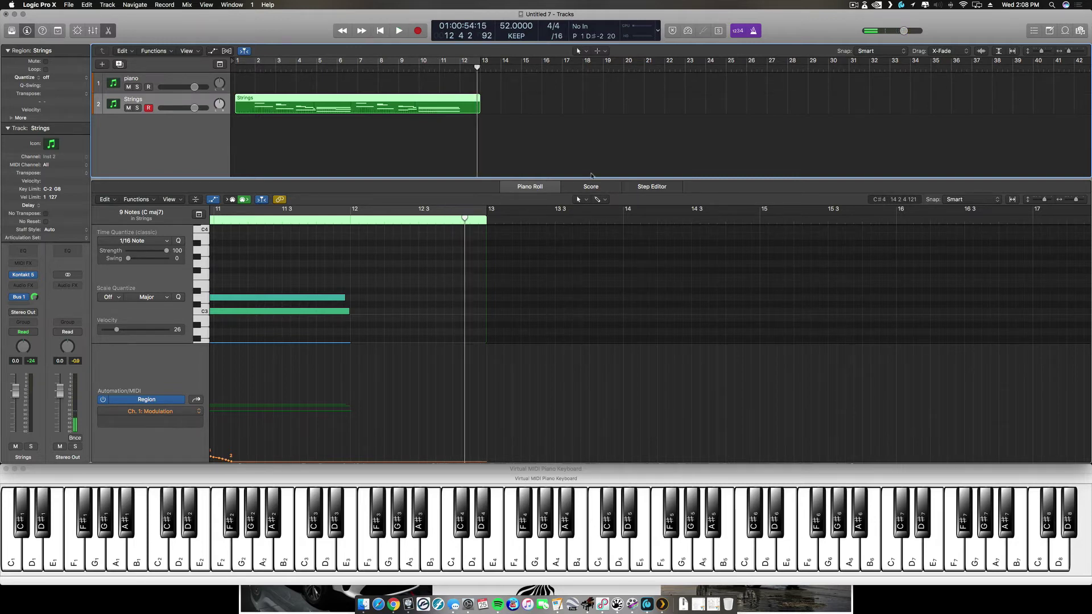
# Switch to the piano track and start playback of the Strings progression from bar 1.
pyautogui.click(251, 87)
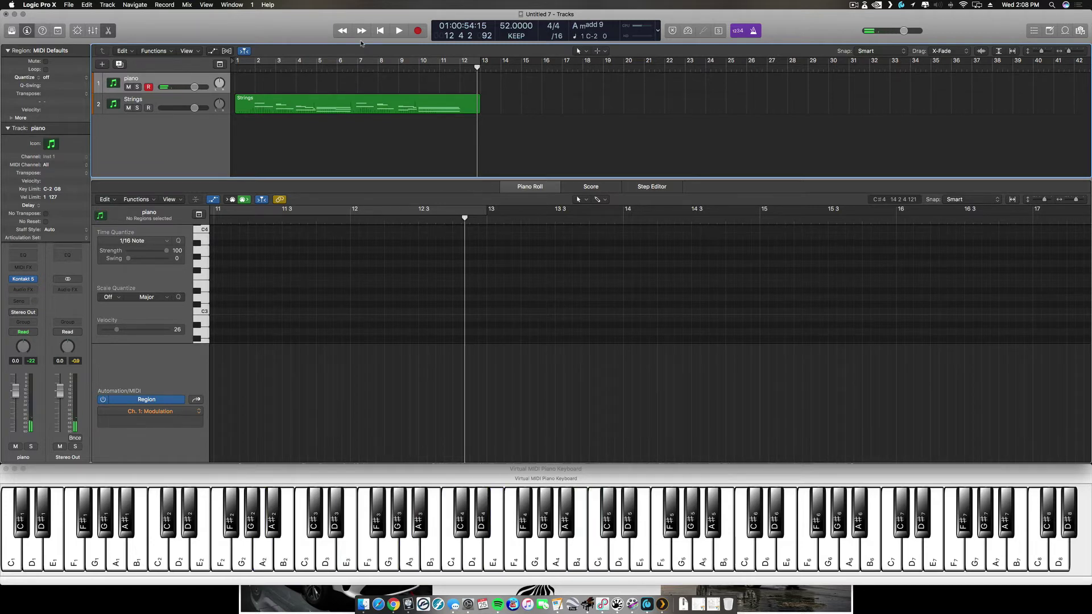
pyautogui.click(235, 67)
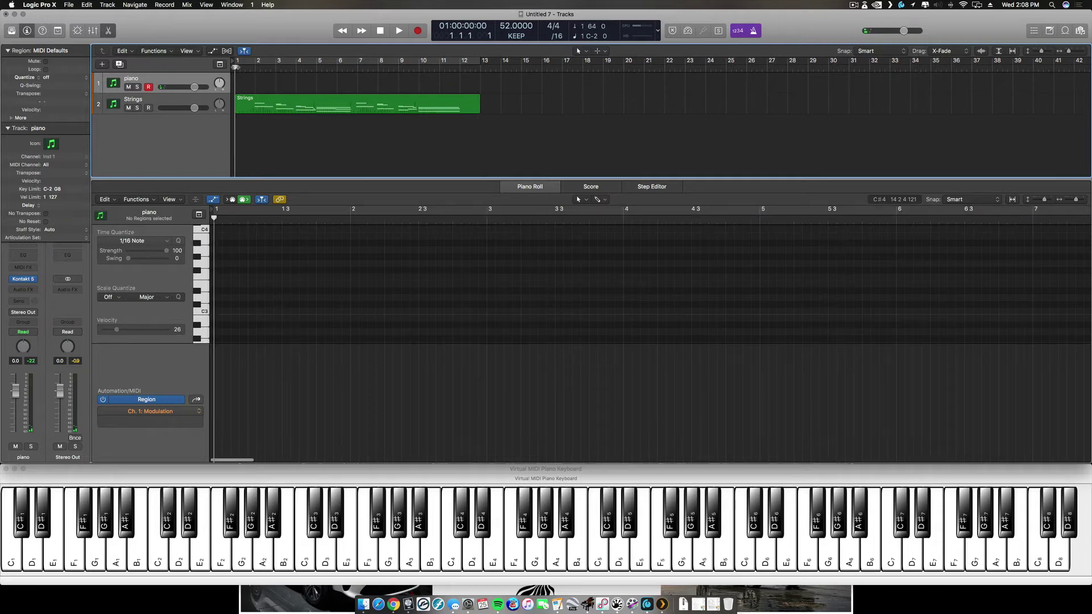
pyautogui.click(399, 31)
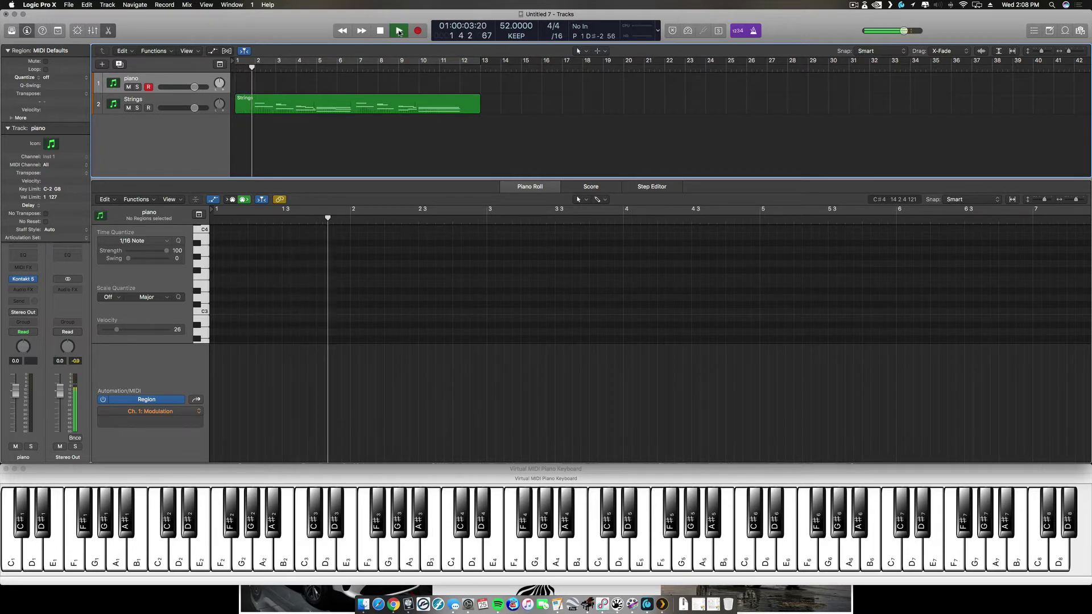
# Perform rising piano notes over the strings, outlining an A minor chord in bar 2 and an F chord in bar 3.
pyautogui.press('n')
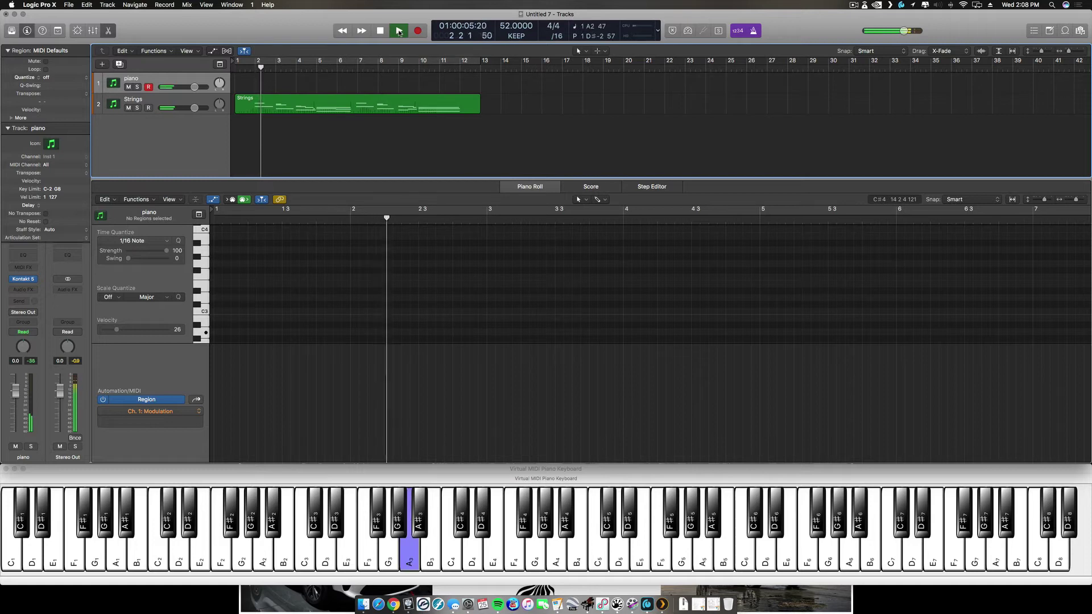
pyautogui.press('q')
pyautogui.press('e')
pyautogui.press('y')
pyautogui.press('y')
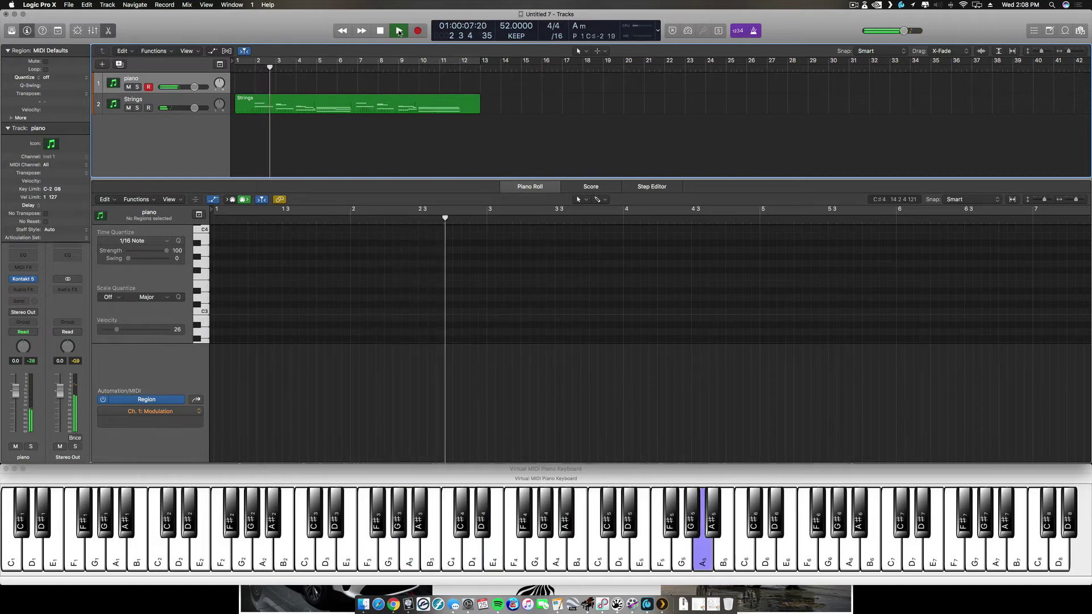
pyautogui.press('v')
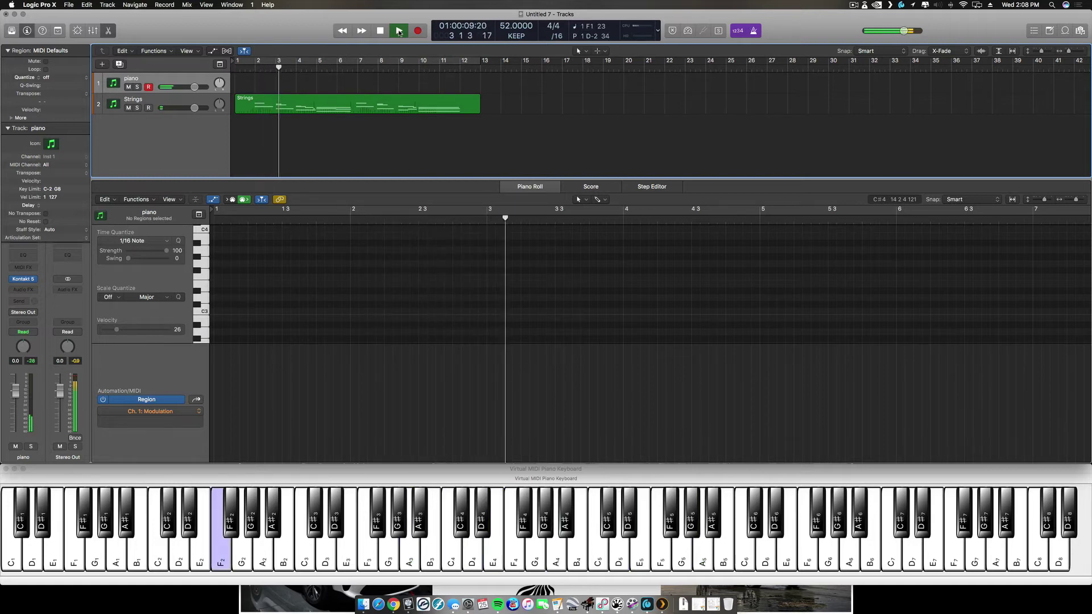
pyautogui.press('q')
pyautogui.press('y')
pyautogui.press('i')
pyautogui.press('[')
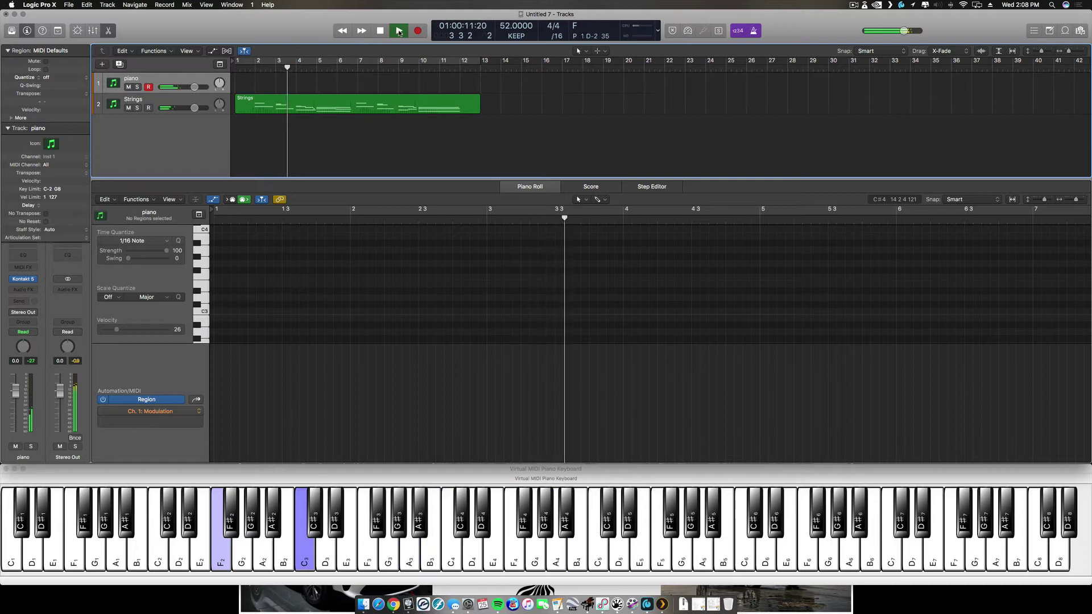
pyautogui.press('[')
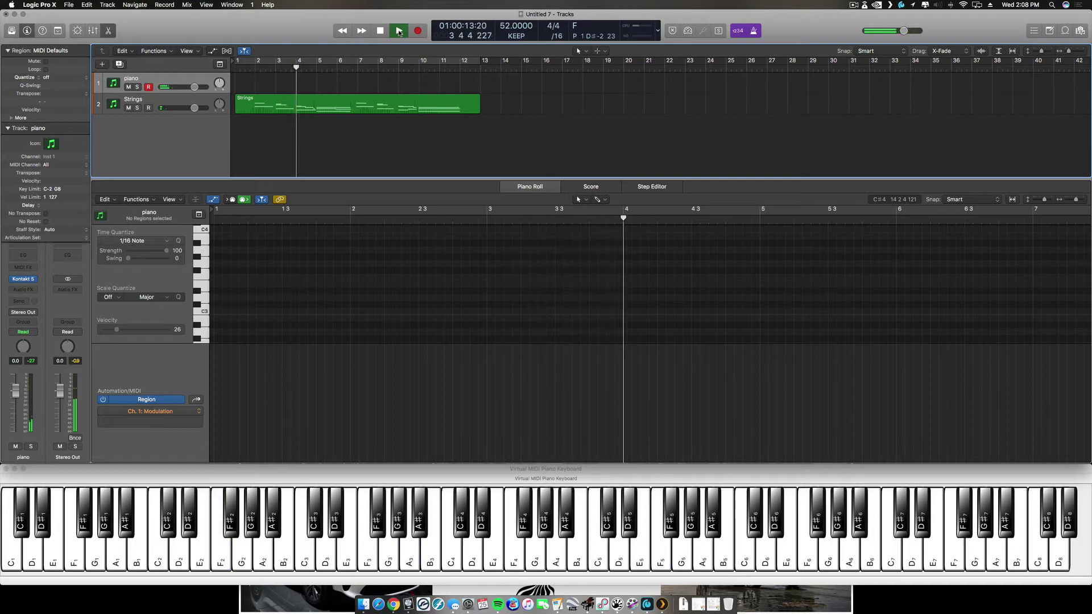
# Continue the piano take with A minor in bar 4 and G in bar 5, play on through bar 11, and capture it as a region.
pyautogui.press('n')
pyautogui.press('e')
pyautogui.press('y')
pyautogui.press('i')
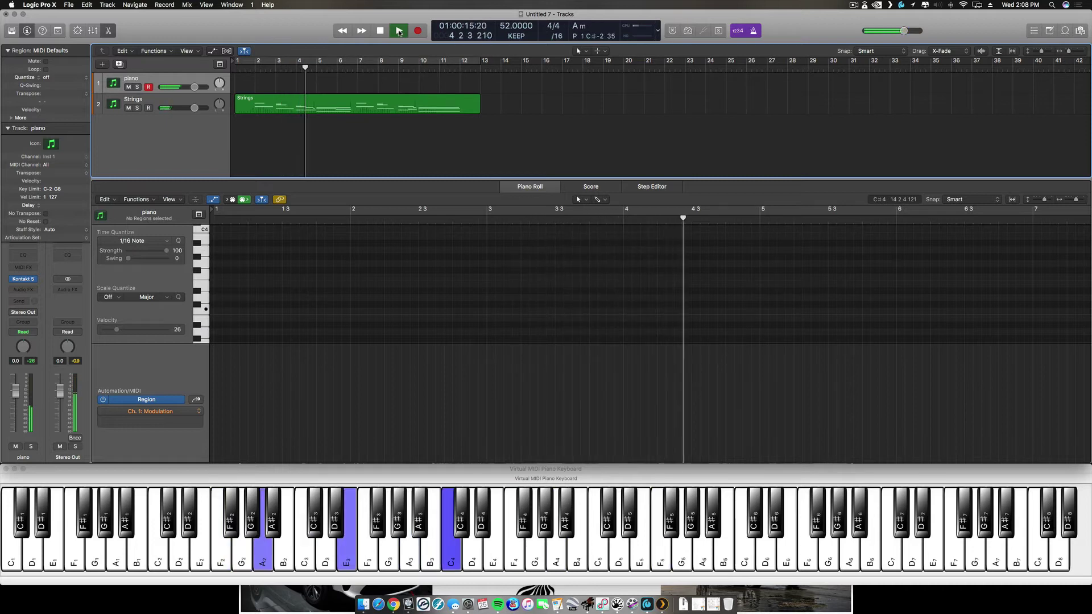
pyautogui.press('o')
pyautogui.press('y')
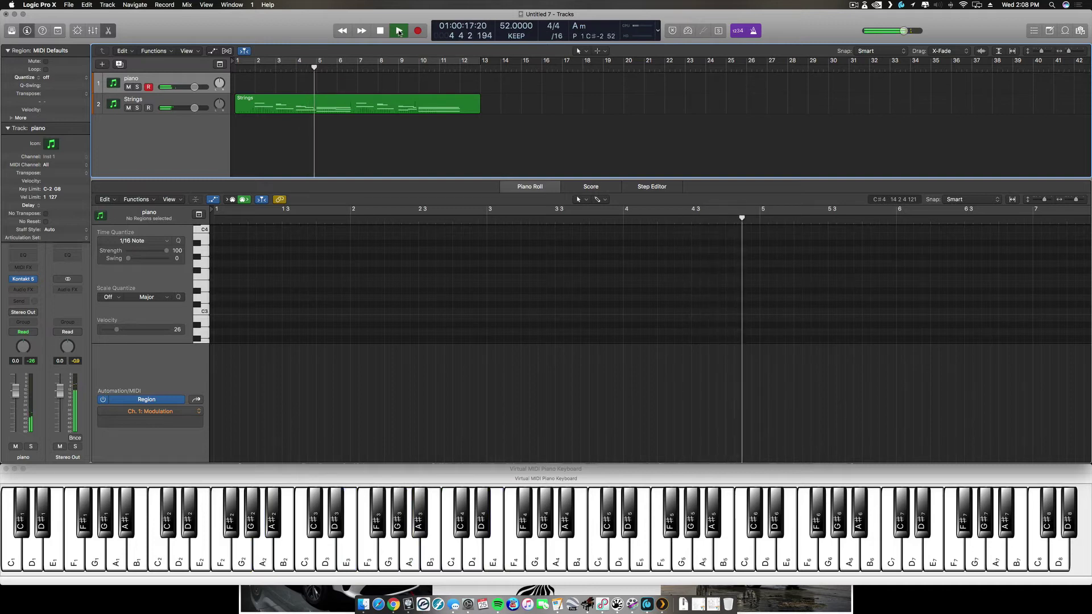
pyautogui.press('b')
pyautogui.press('w')
pyautogui.press('t')
pyautogui.press('u')
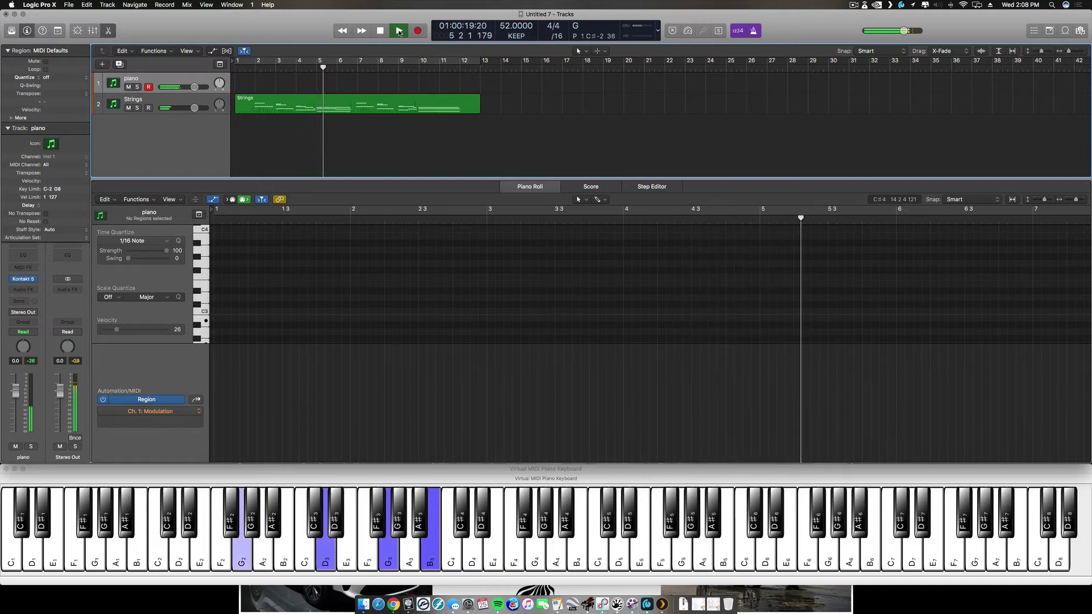
pyautogui.press('o')
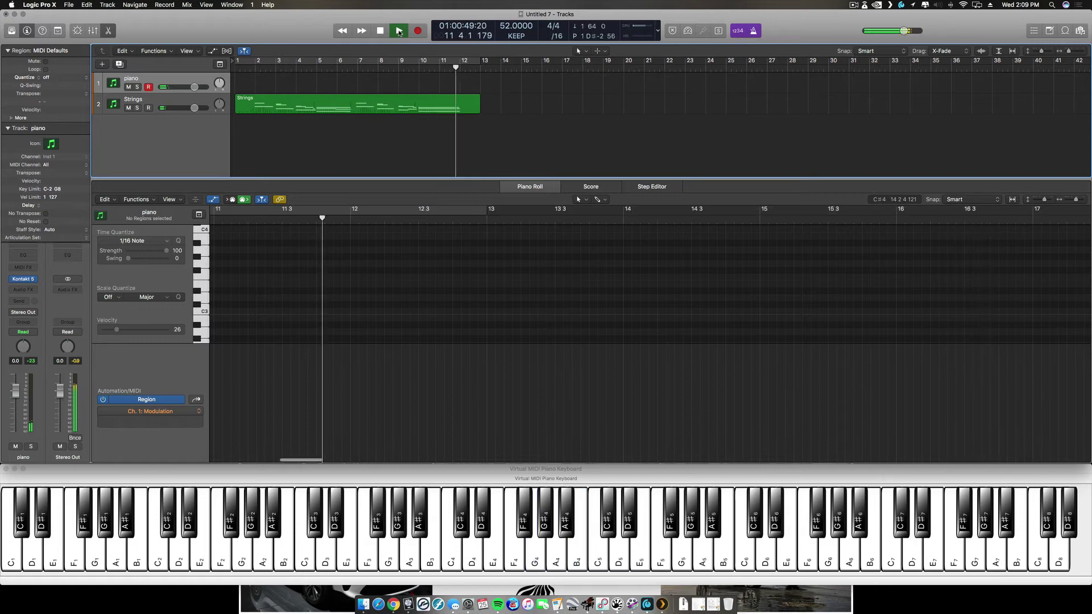
pyautogui.click(399, 31)
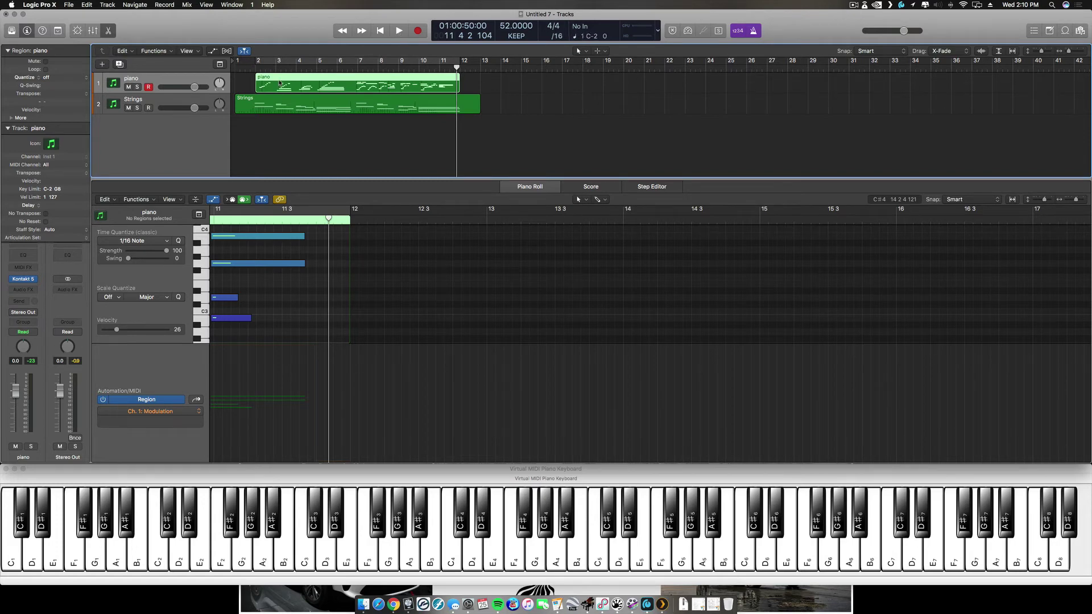
# Delete the captured piano region and try another piano take from bar 1, stopping in bar 3.
pyautogui.press('Delete')
pyautogui.press('Return')
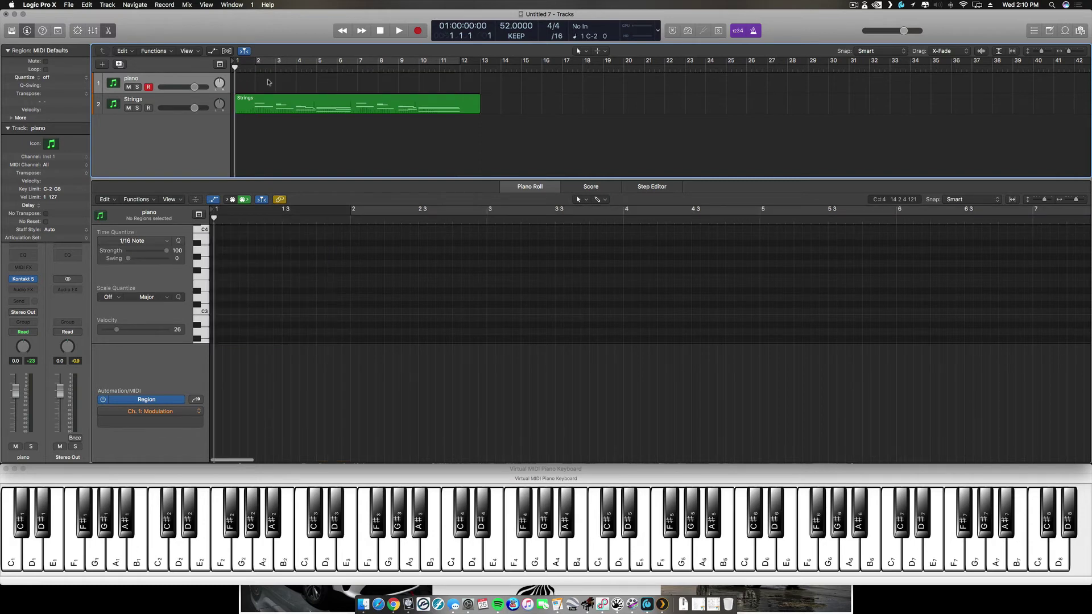
pyautogui.press('space')
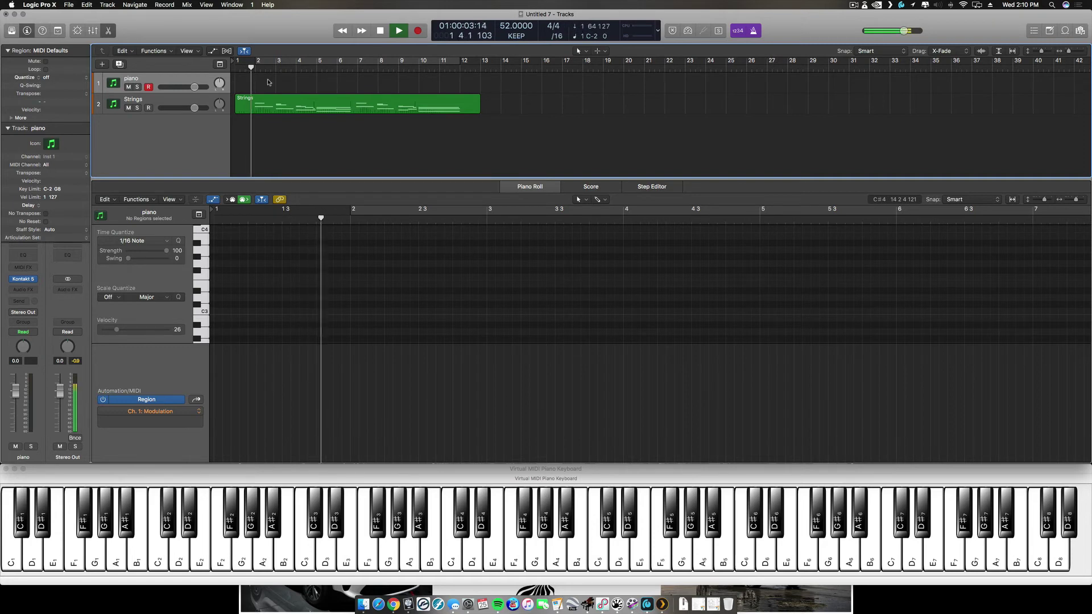
pyautogui.press('h')
pyautogui.press(';')
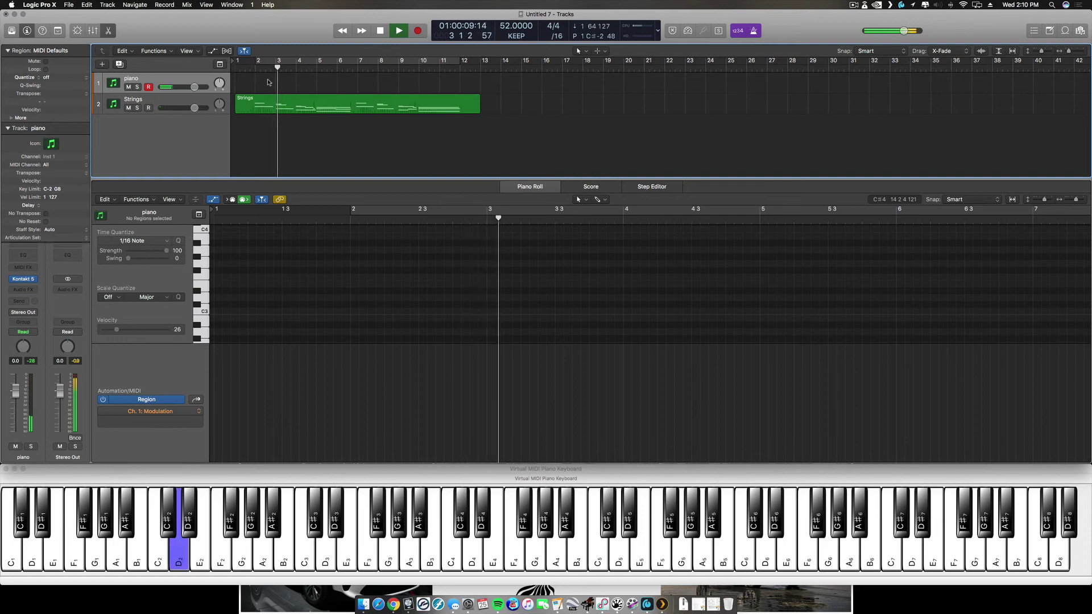
pyautogui.press('space')
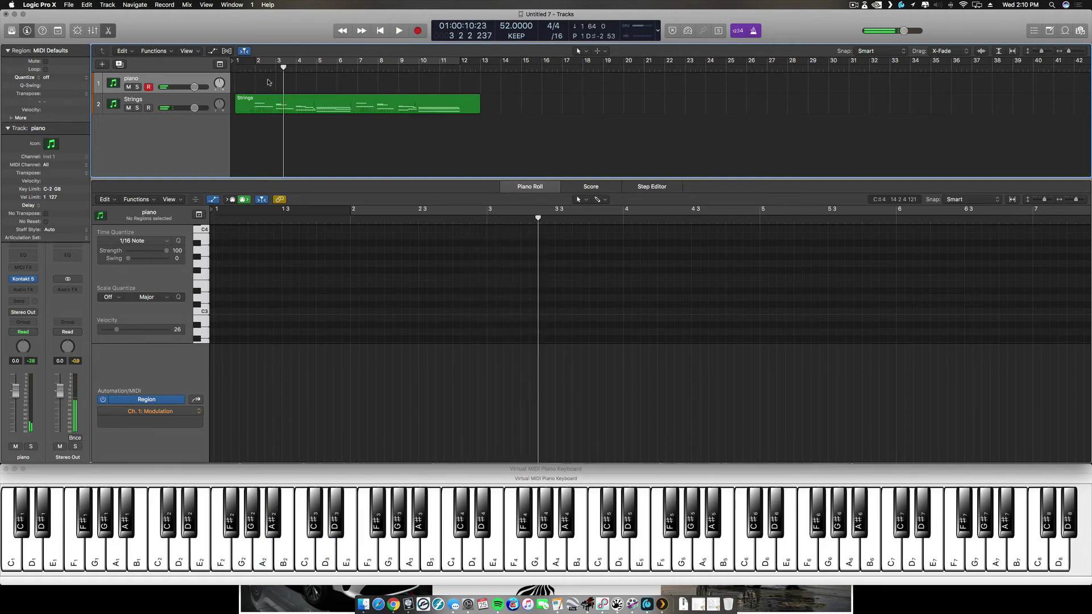
# Restart from bar 1, perform the piano part over the strings from bar 2 through bar 11, and capture it as a piano region.
pyautogui.press('Return')
pyautogui.press('space')
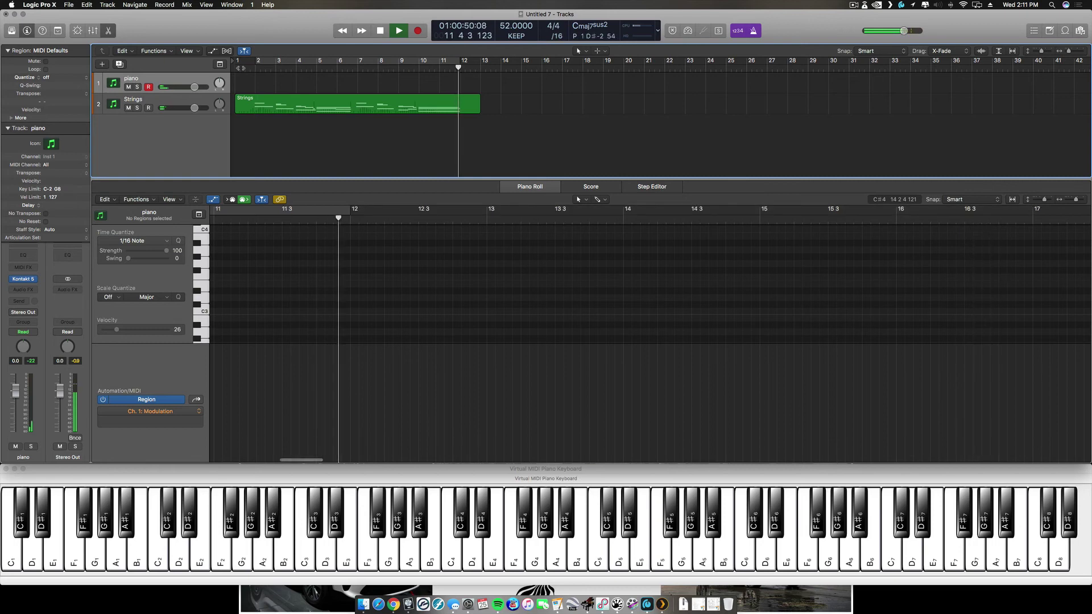
pyautogui.press('space')
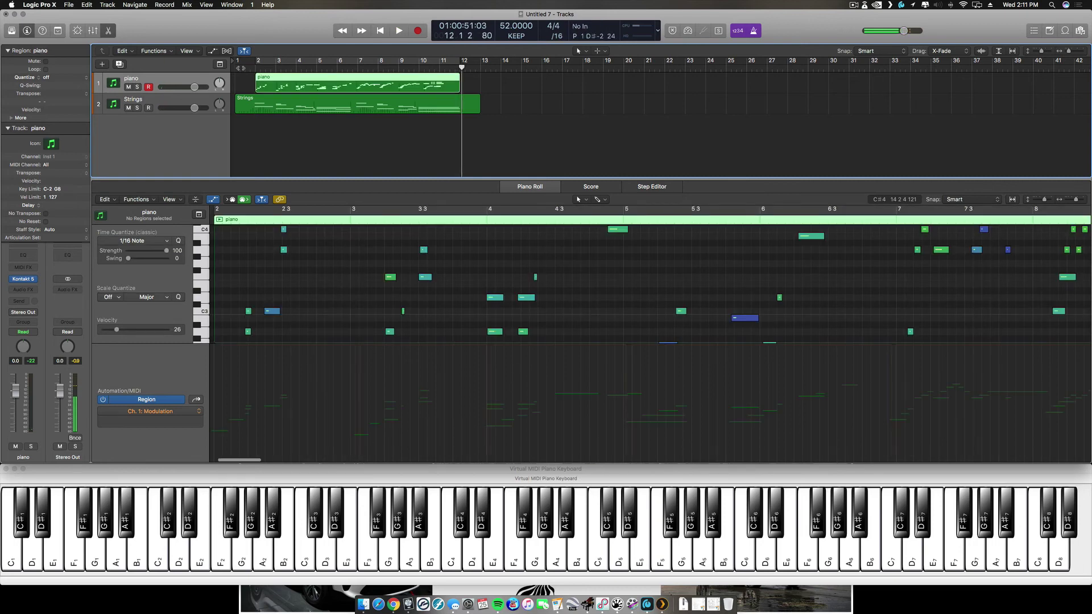